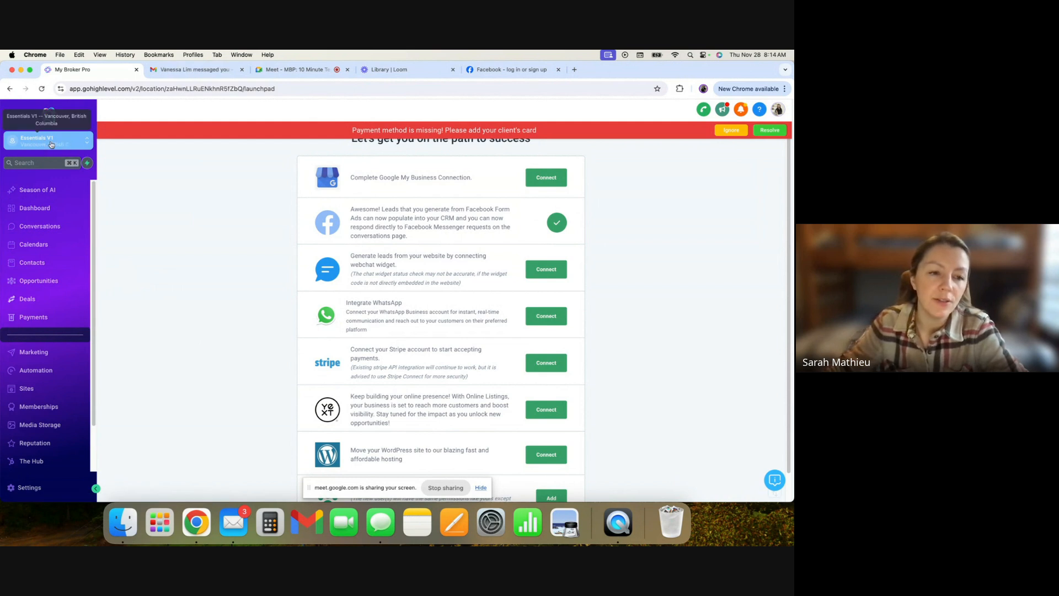
- Open the Automation workflows list, dismiss the missing-payment banner, and review the existing workflow folders
left_click(39, 371)
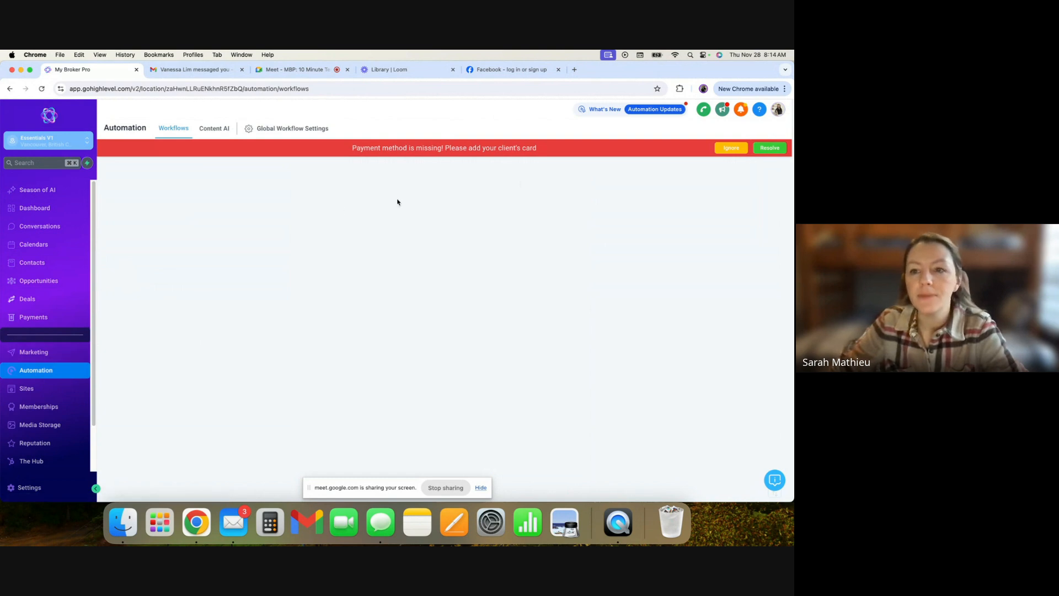
left_click(731, 149)
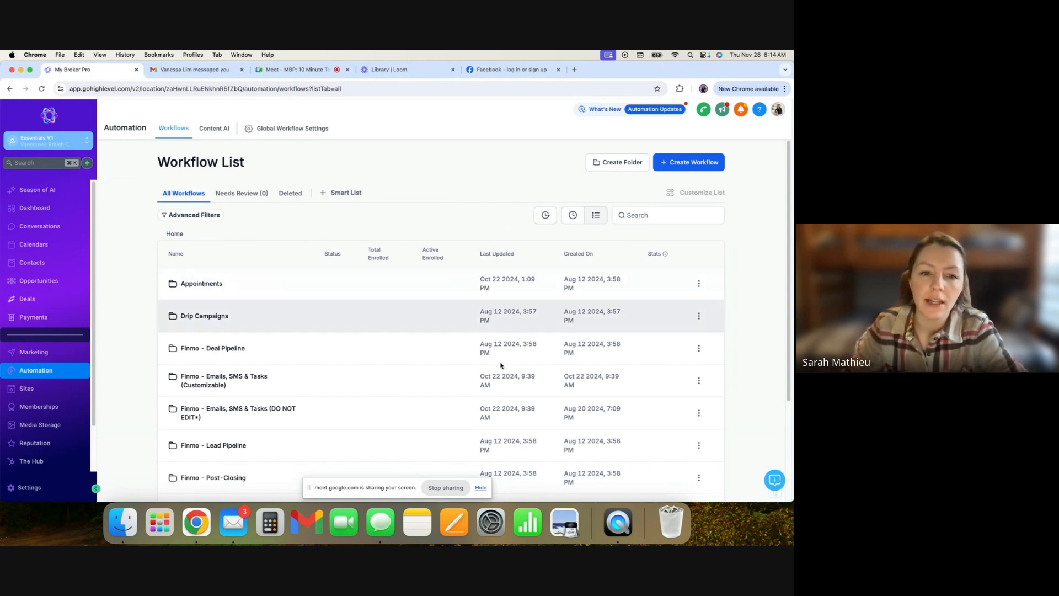
scroll(486, 331, "down", 3)
scroll(491, 354, "up", 3)
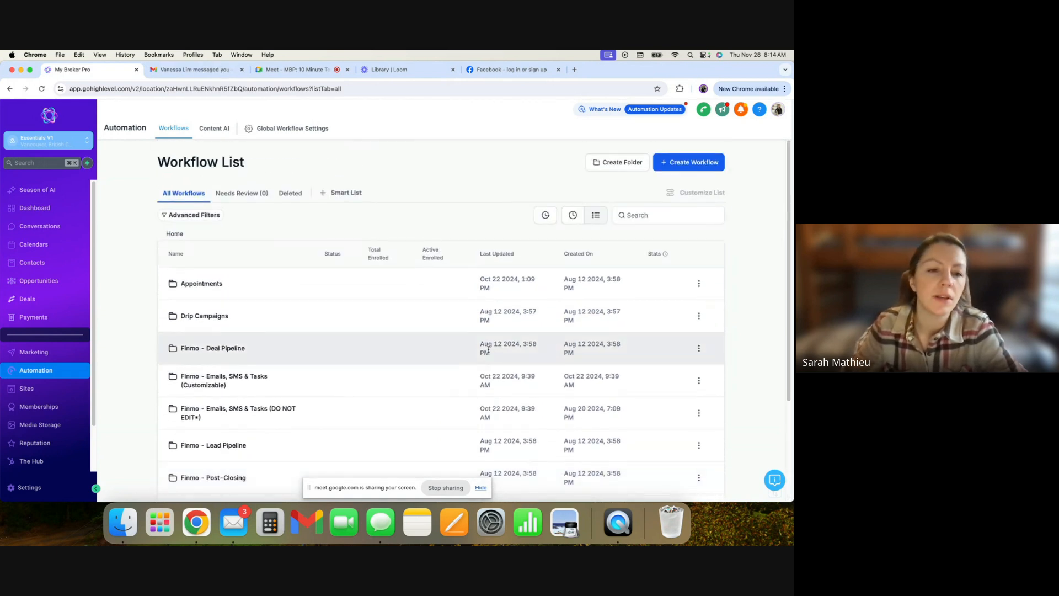
scroll(483, 344, "down", 2)
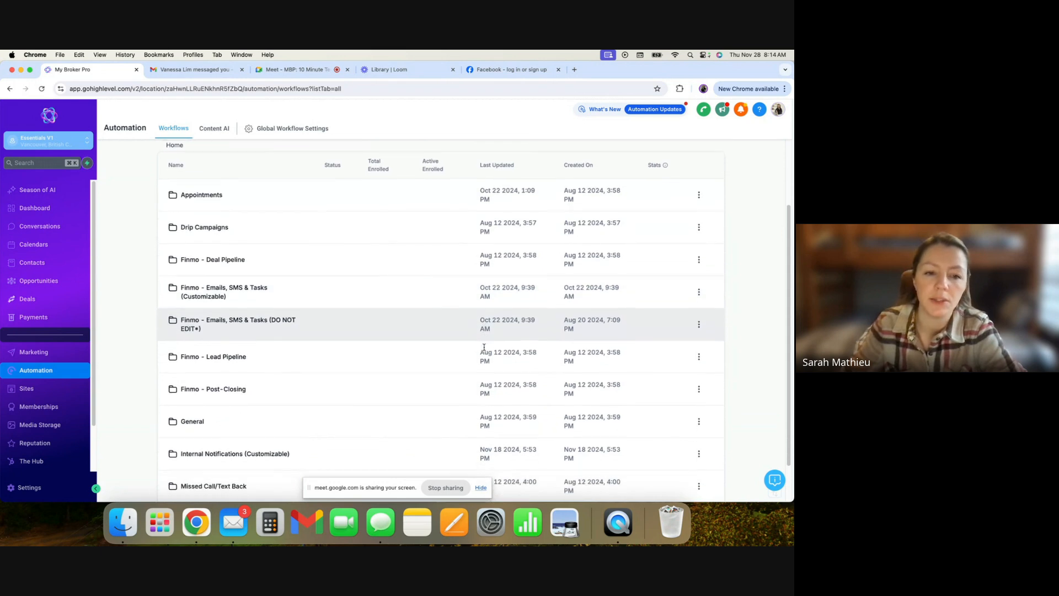
scroll(484, 346, "down", 1)
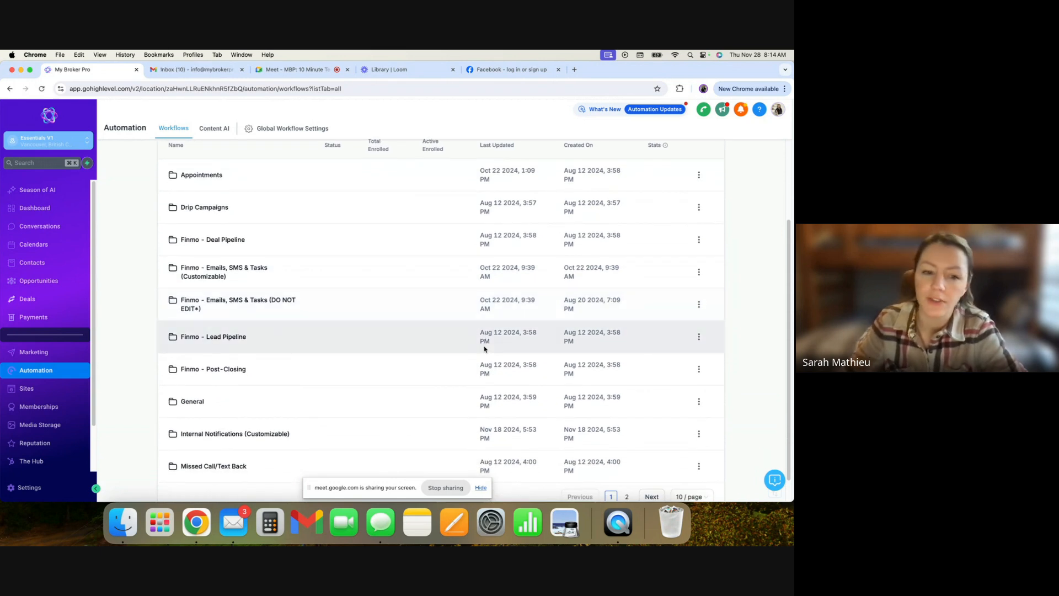
scroll(483, 344, "up", 3)
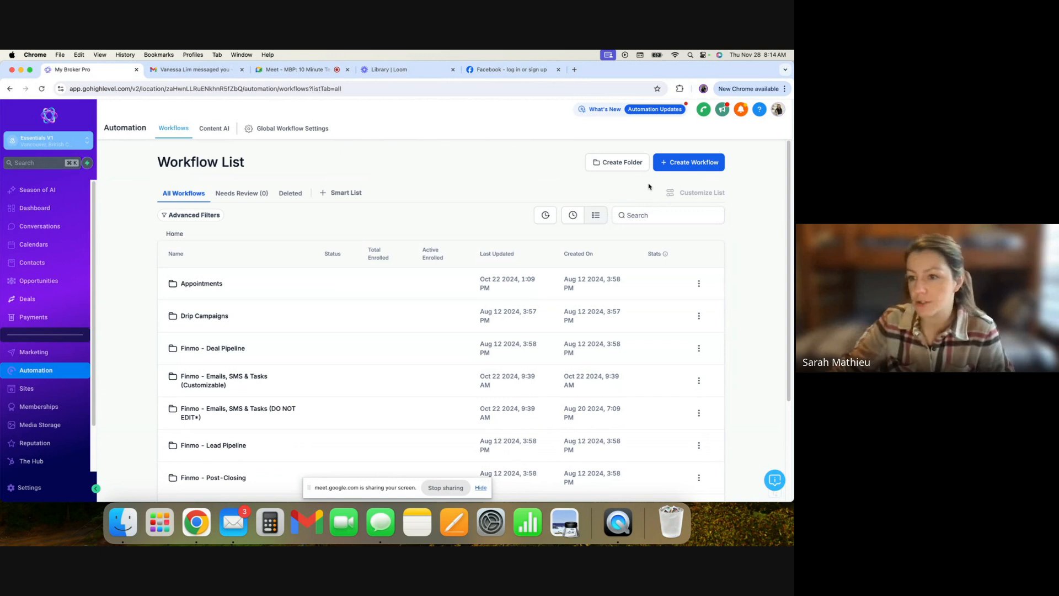
- Open the workflow template gallery via Create Workflow and browse the available recipe templates
left_click(698, 166)
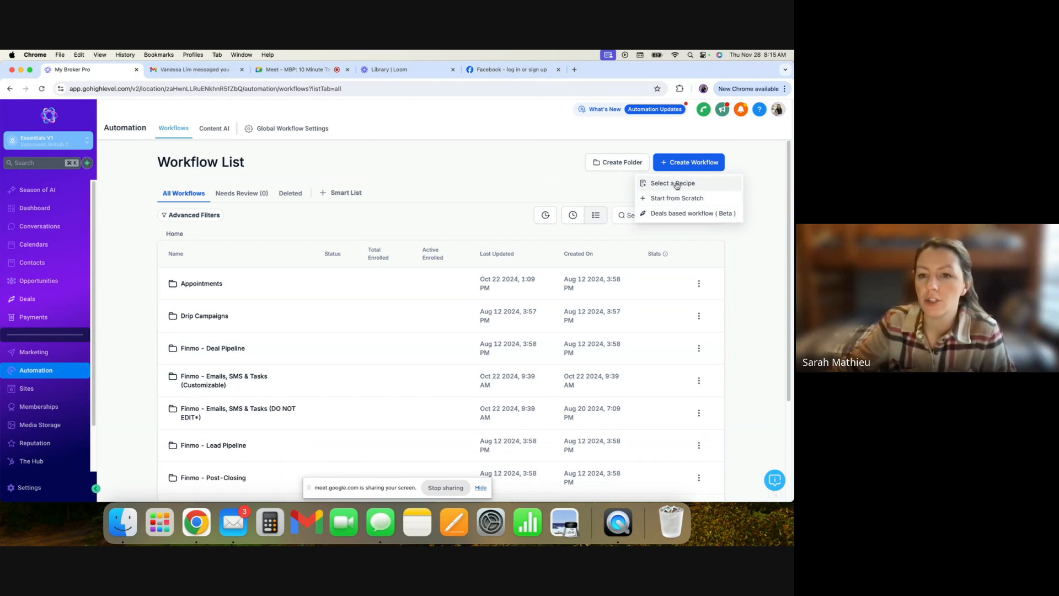
left_click(676, 184)
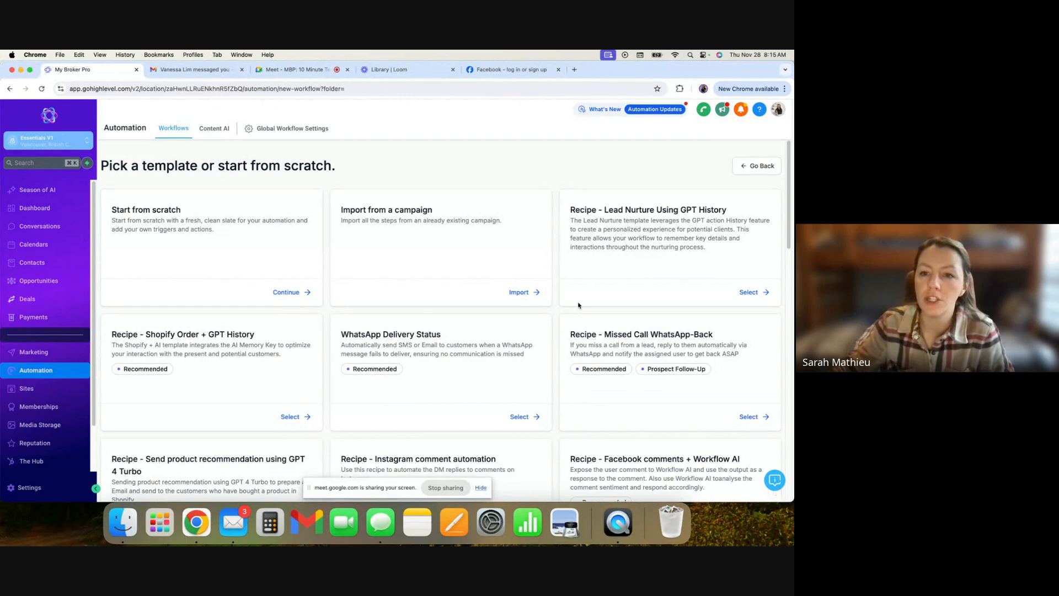
scroll(578, 305, "down", 1)
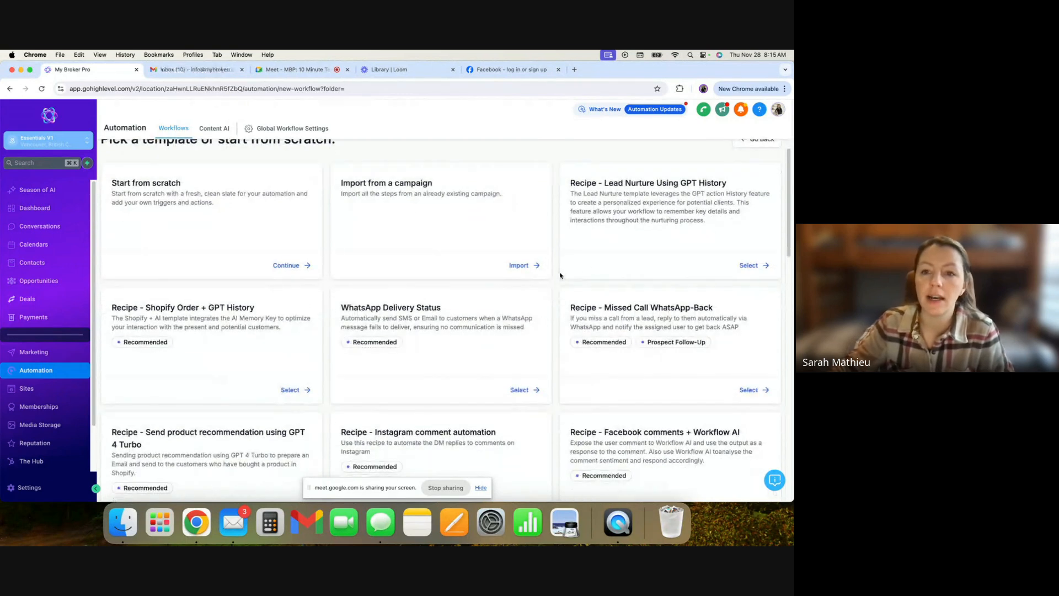
scroll(570, 282, "down", 1)
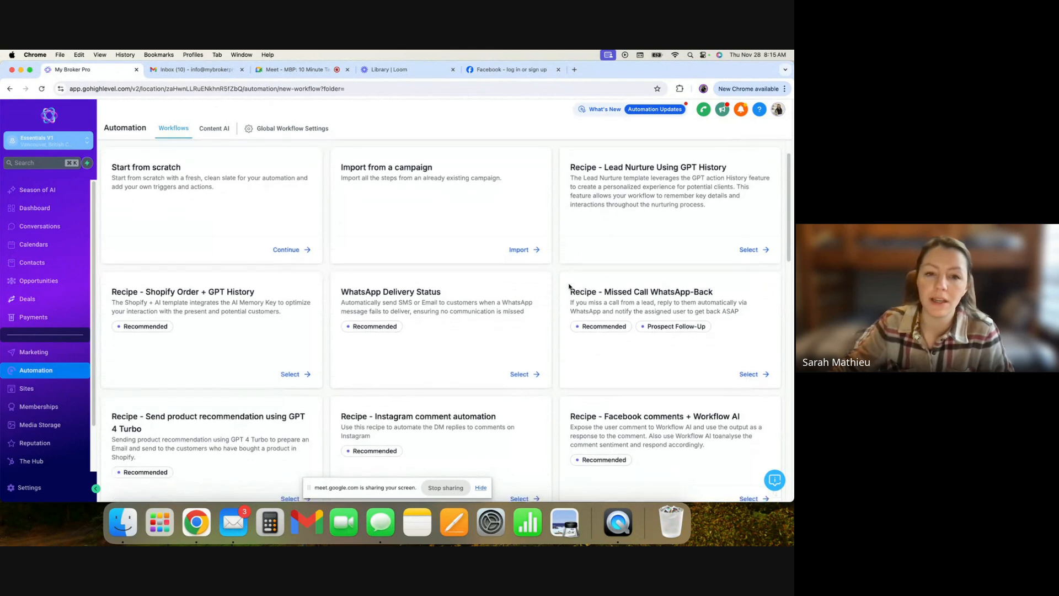
scroll(570, 299, "down", 5)
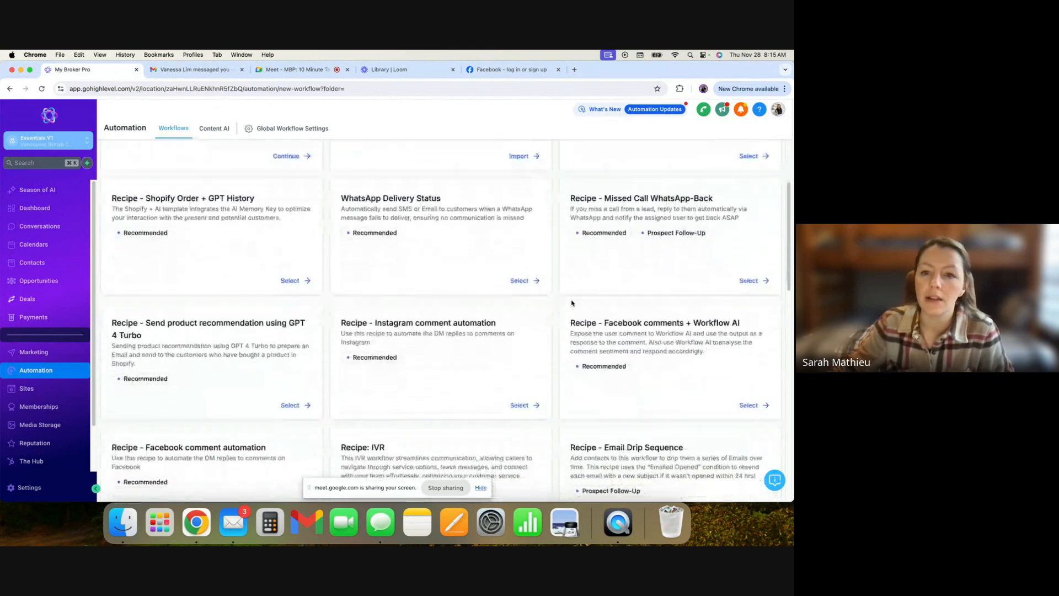
scroll(569, 292, "down", 3)
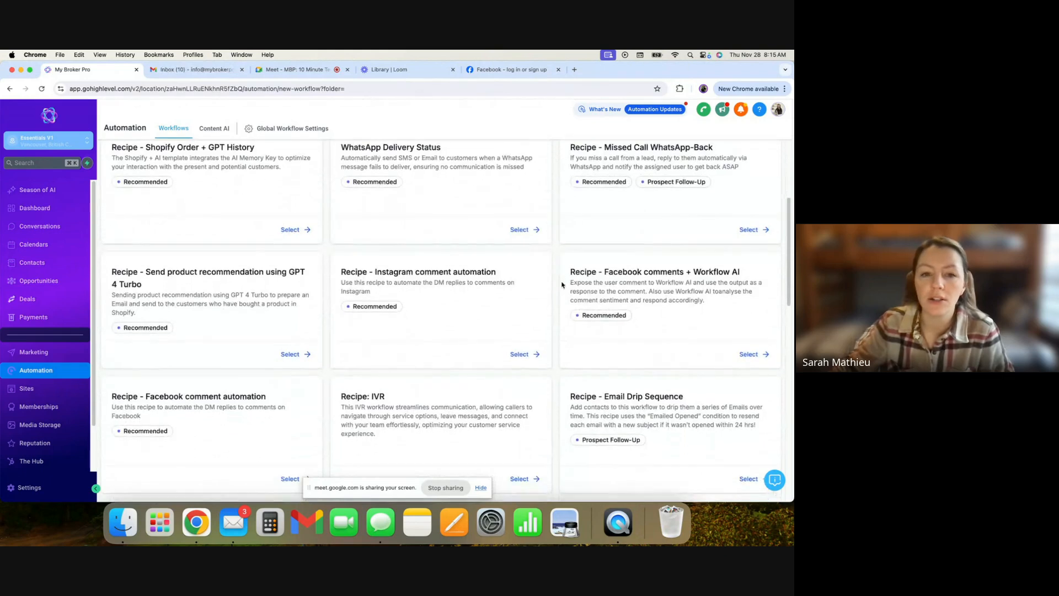
scroll(562, 285, "down", 2)
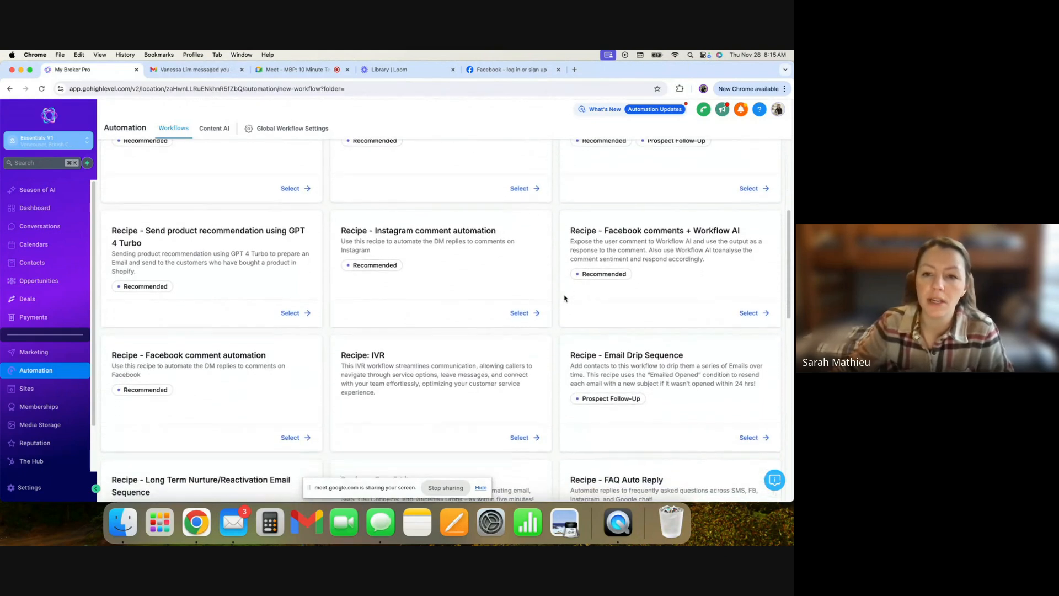
scroll(565, 298, "down", 3)
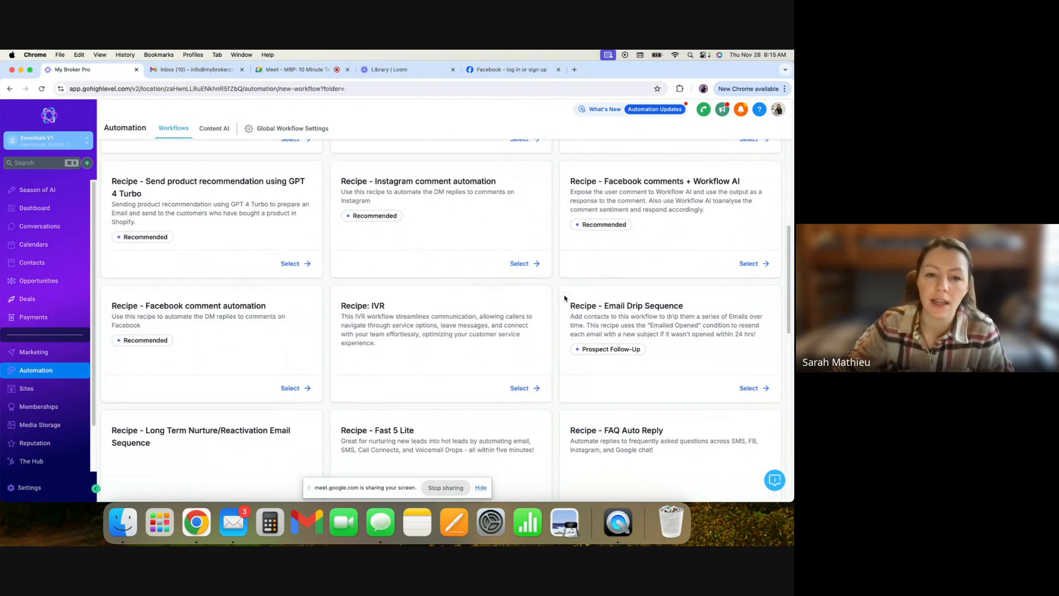
scroll(564, 298, "down", 1)
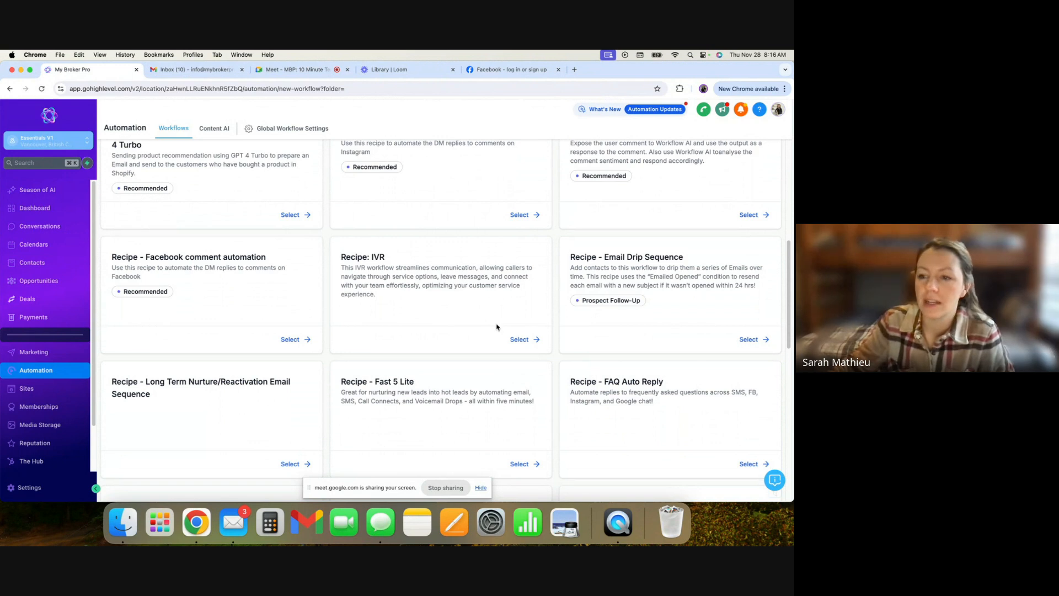
scroll(495, 332, "up", 1)
scroll(485, 320, "down", 3)
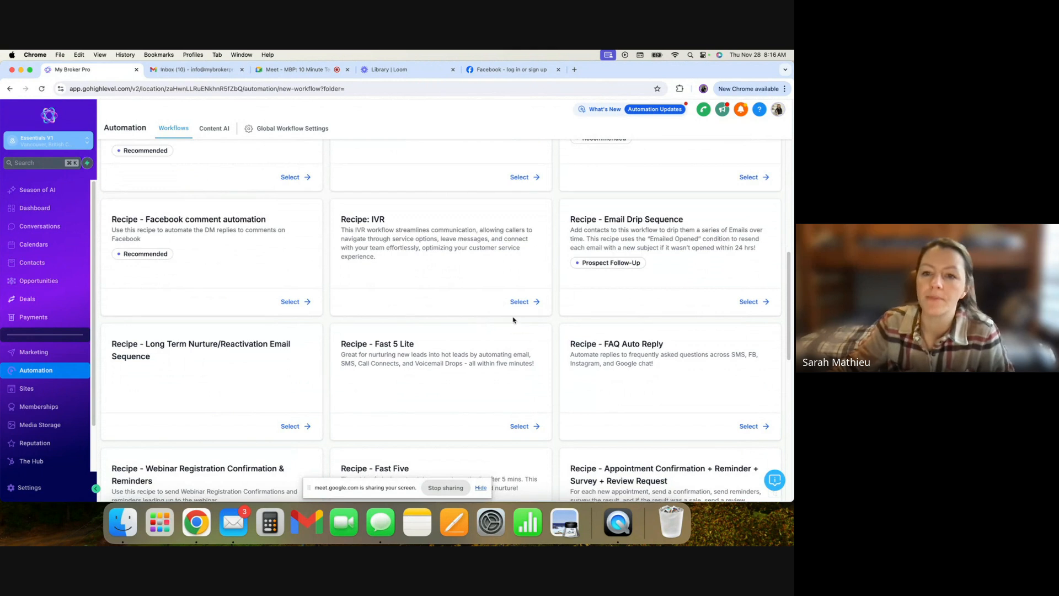
scroll(672, 284, "down", 1)
scroll(673, 285, "down", 5)
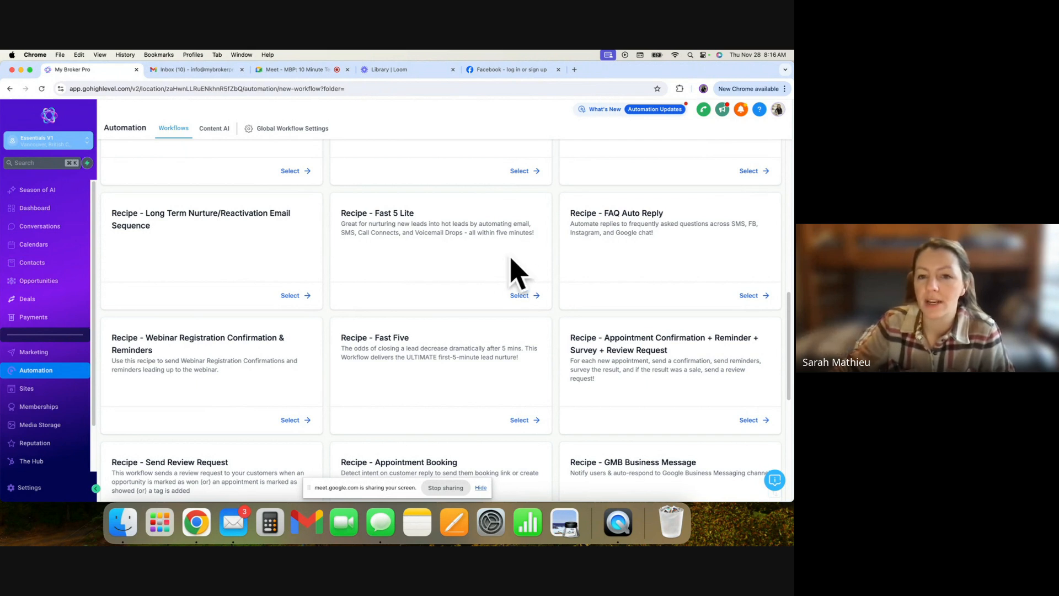
scroll(539, 311, "up", 1)
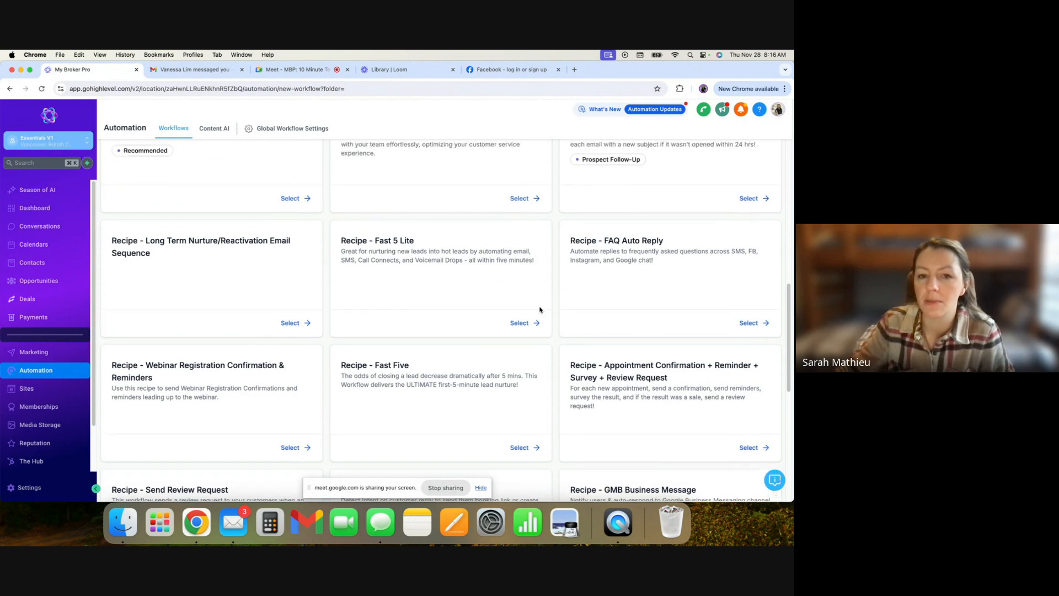
scroll(527, 318, "up", 1)
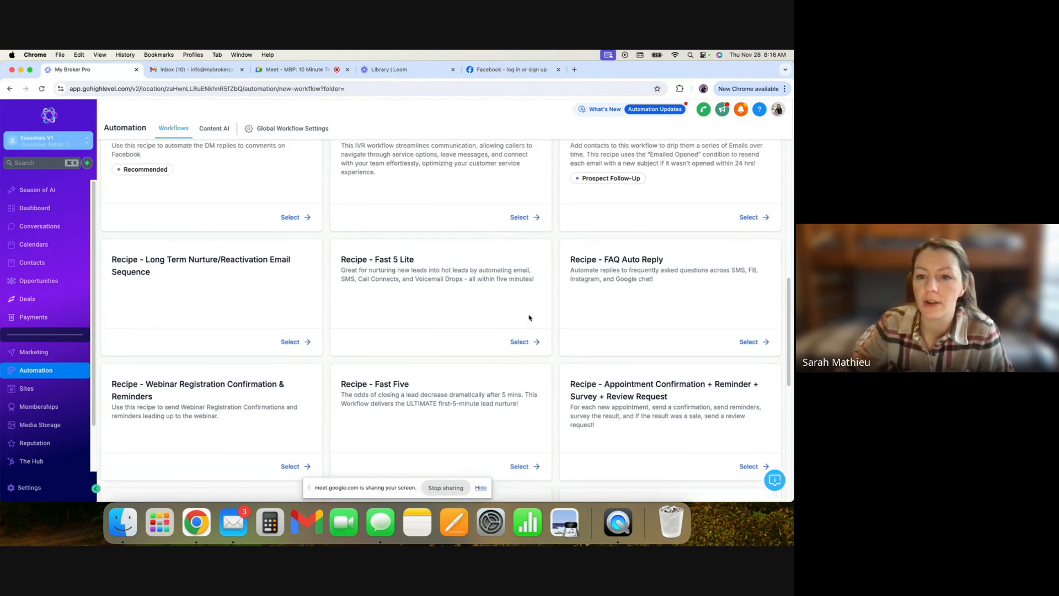
scroll(528, 315, "down", 2)
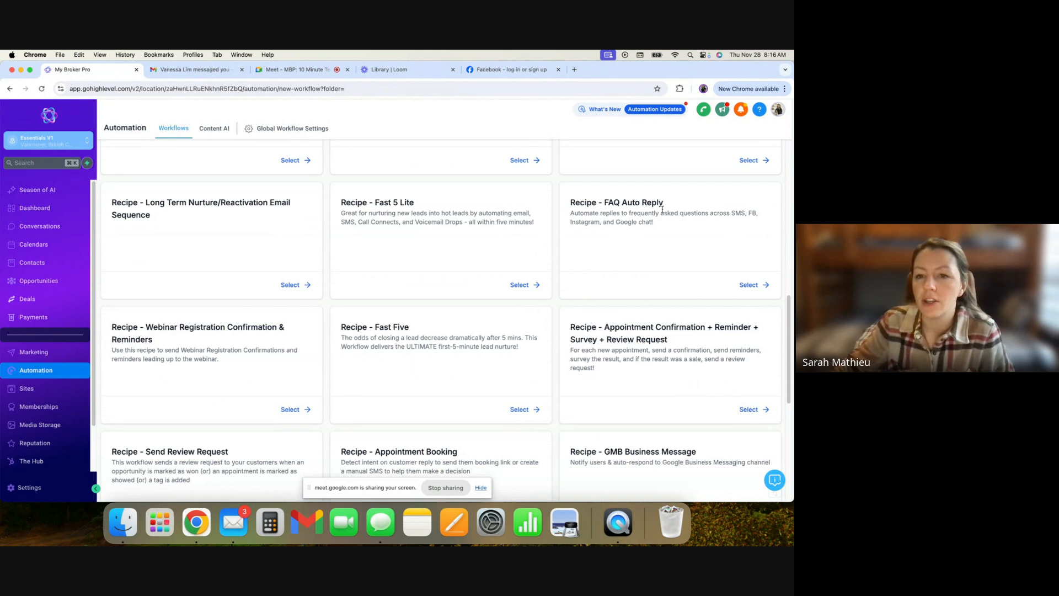
scroll(620, 253, "down", 2)
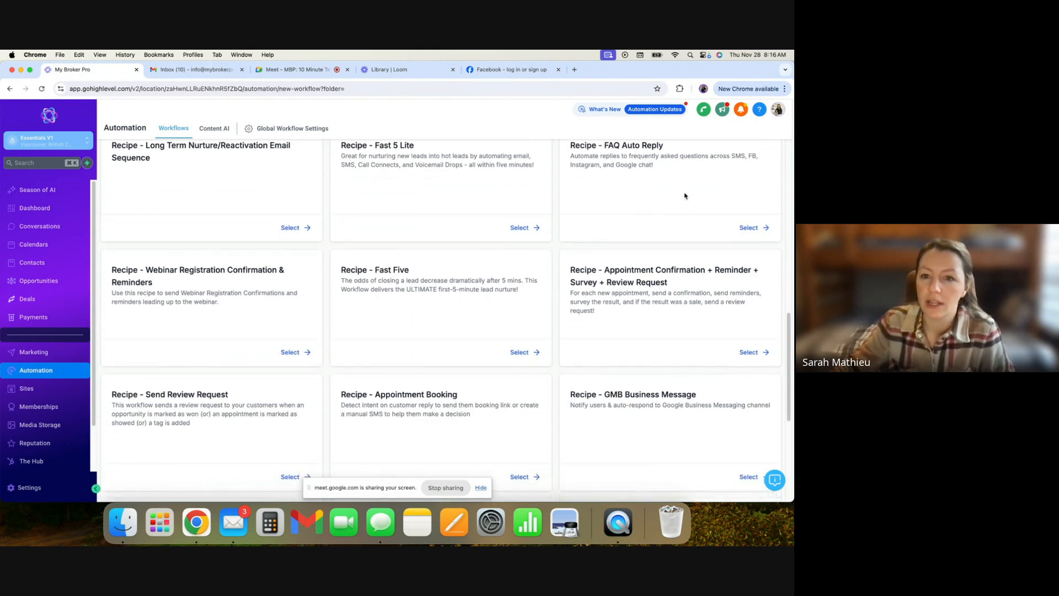
scroll(551, 256, "down", 1)
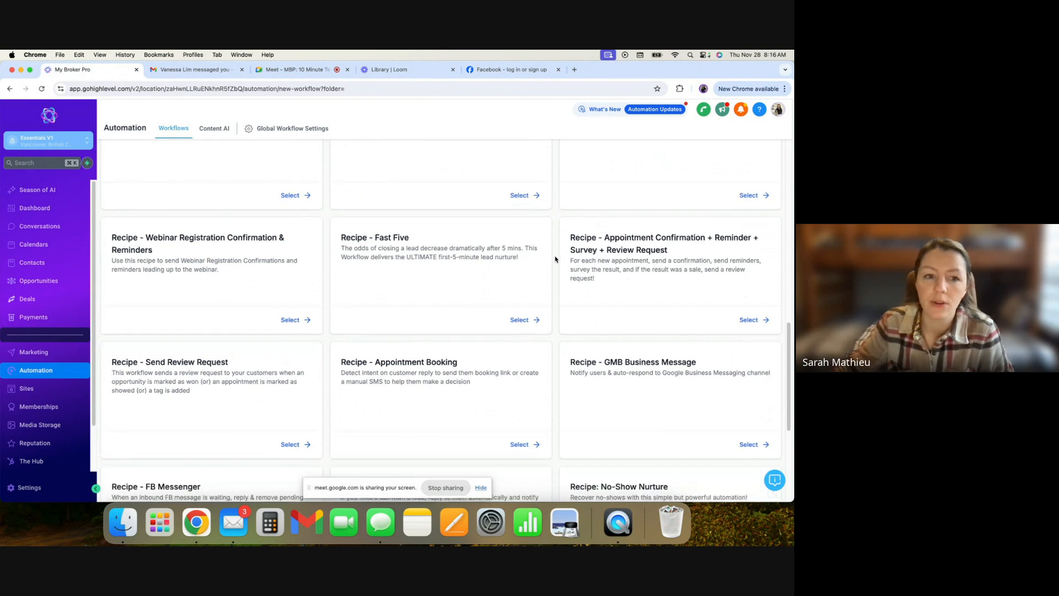
scroll(421, 288, "down", 2)
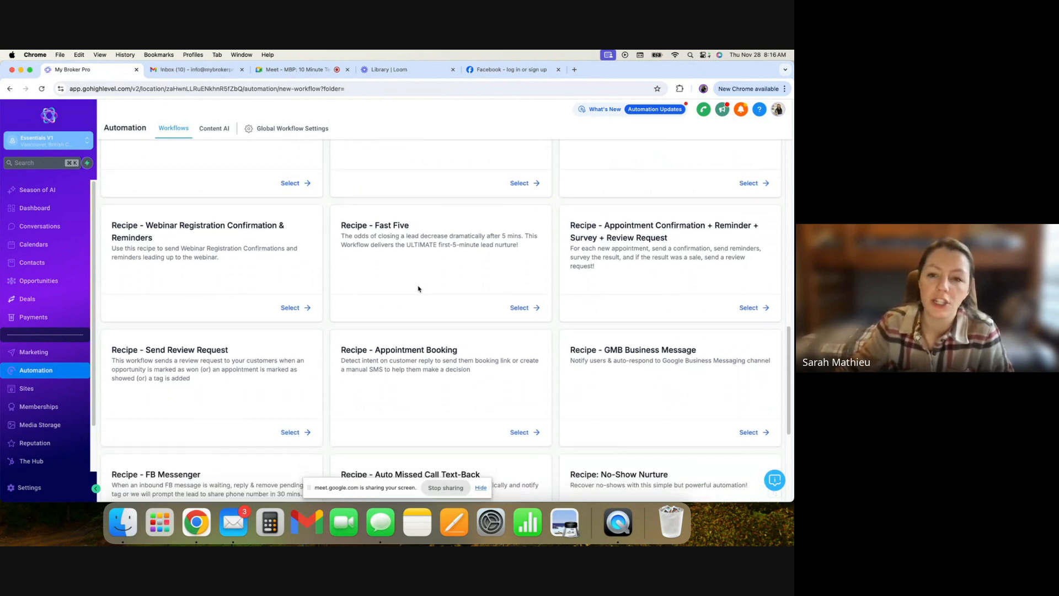
scroll(497, 290, "down", 3)
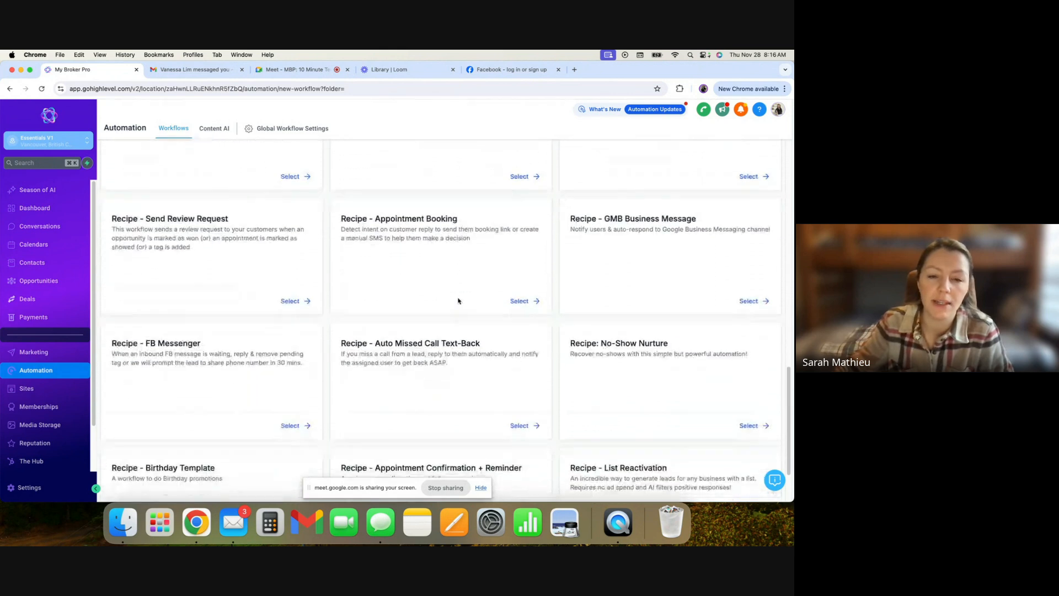
scroll(463, 299, "down", 2)
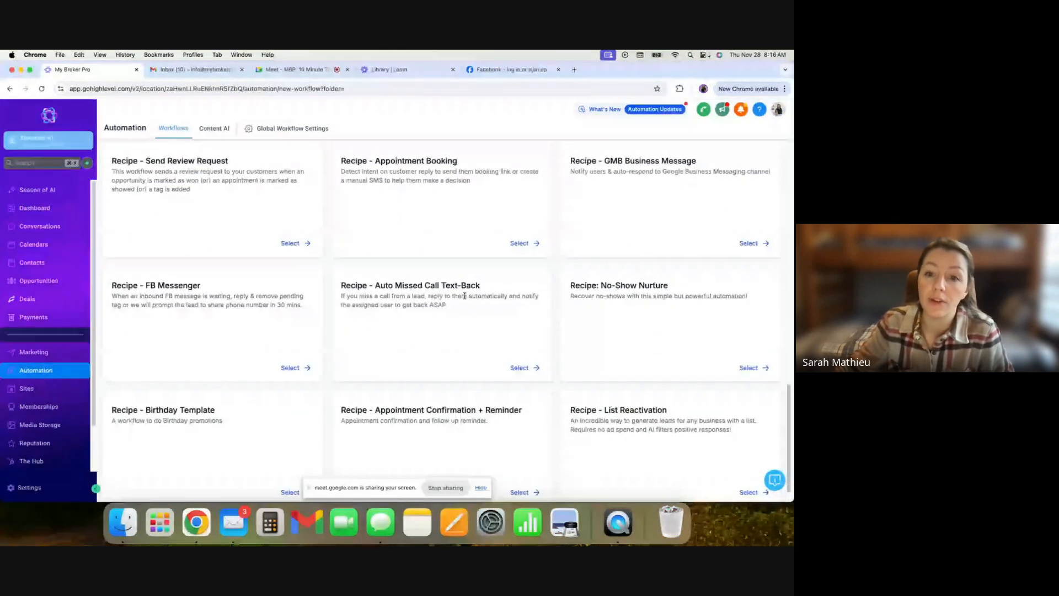
scroll(475, 284, "down", 1)
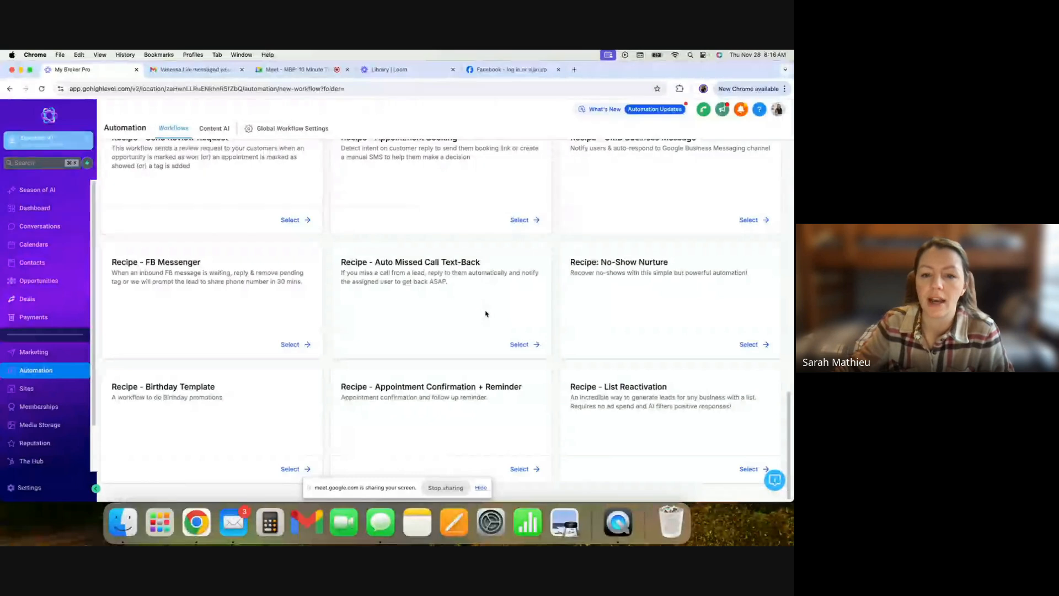
scroll(499, 333, "up", 10)
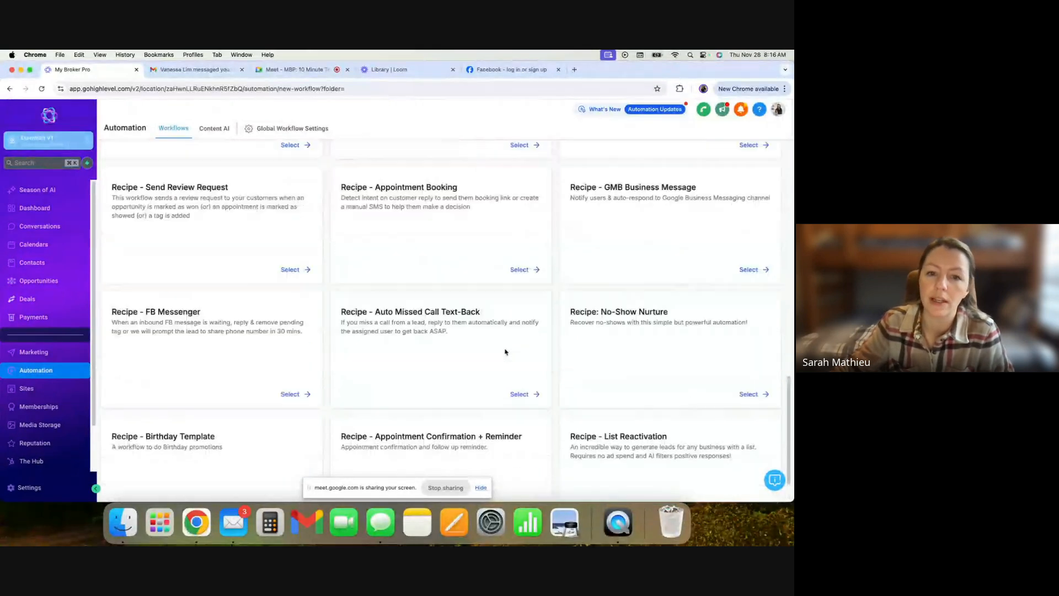
scroll(507, 342, "up", 8)
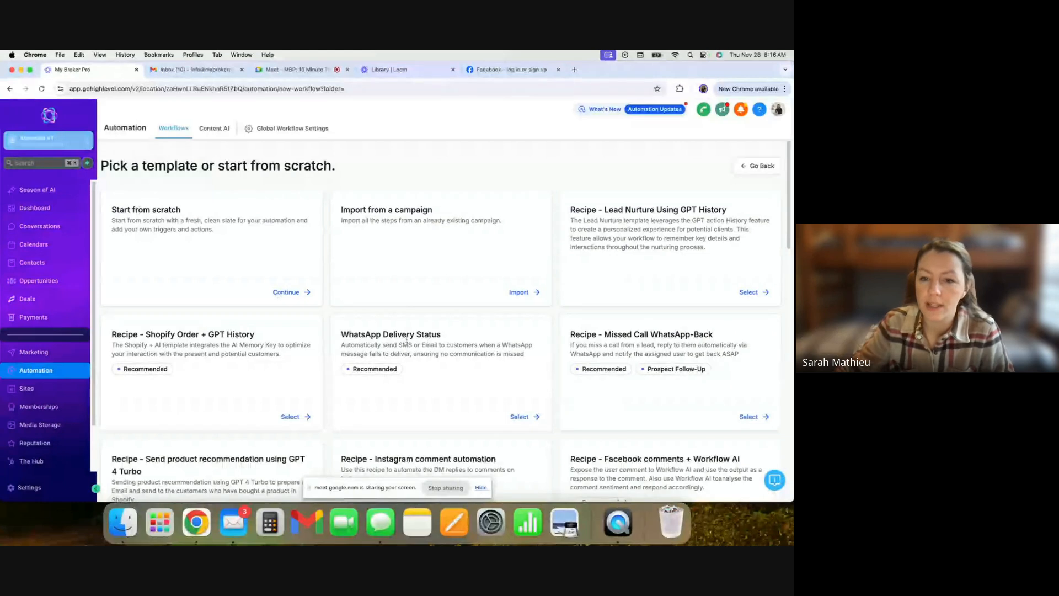
- Create a new workflow from scratch and rename it Example 1
left_click(292, 294)
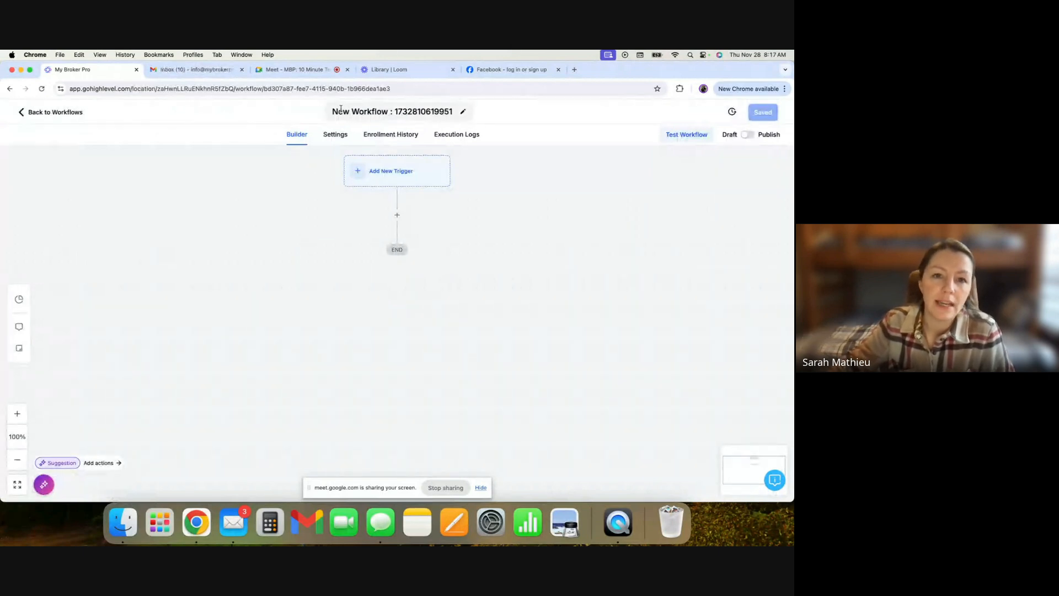
left_click(396, 112)
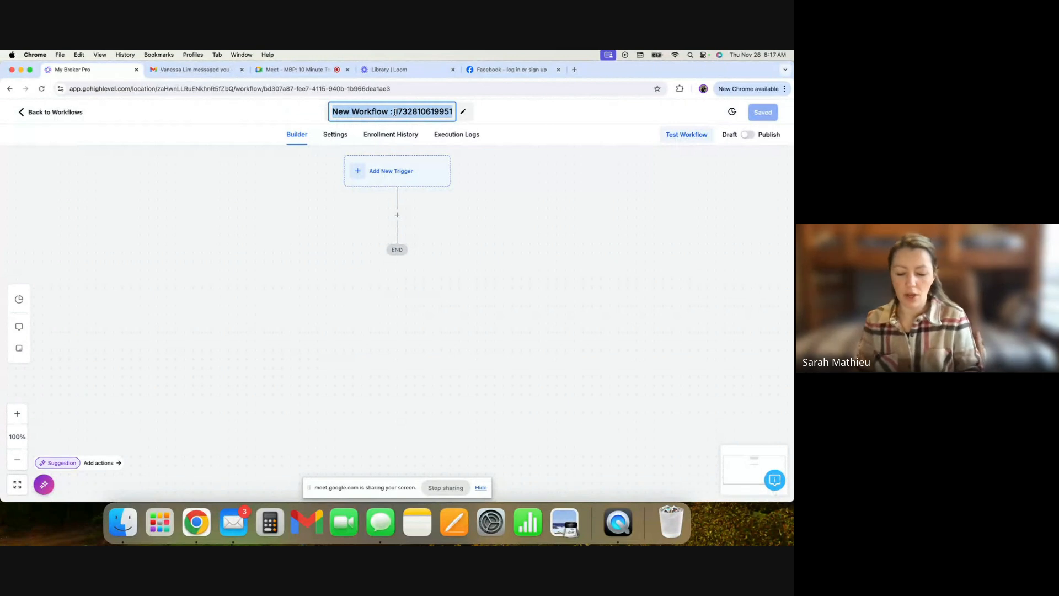
type("Examples")
key("BackSpace")
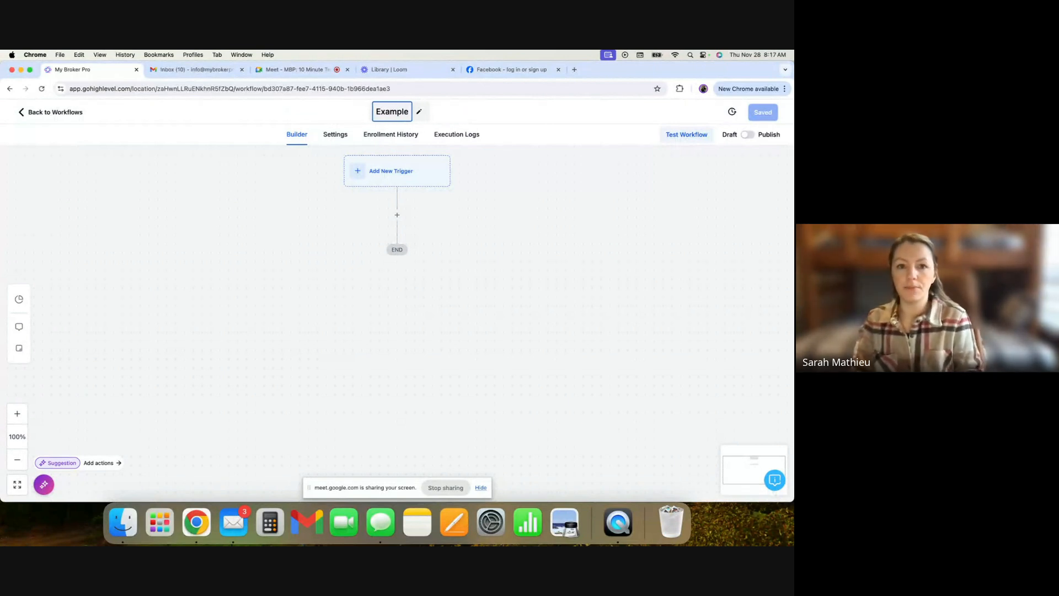
type("1")
key("Return")
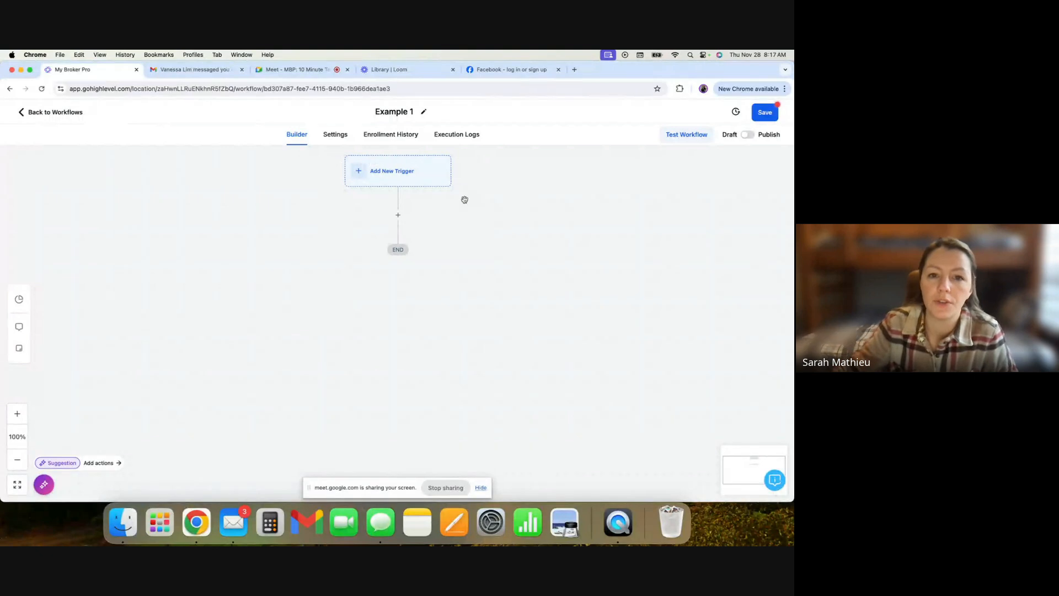
- Open the workflow's Settings and review the contact and communication options
left_click(335, 137)
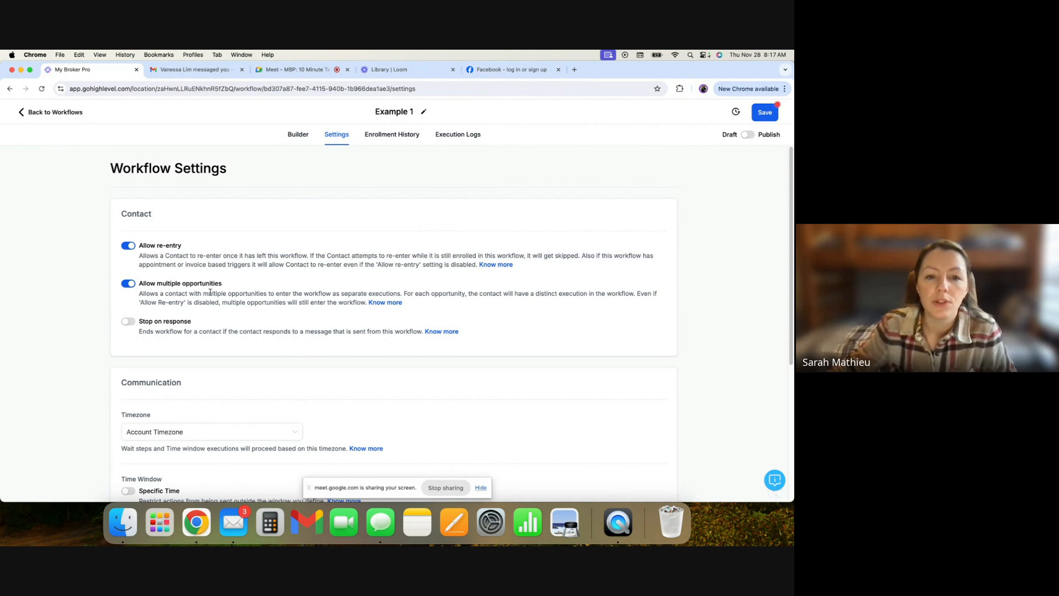
scroll(252, 309, "down", 2)
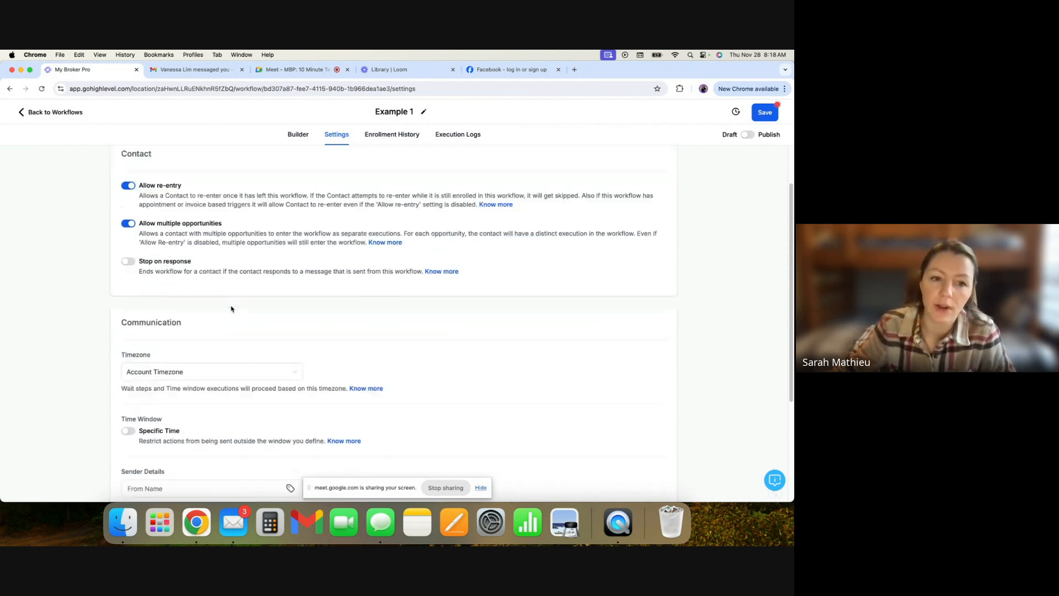
scroll(231, 309, "down", 5)
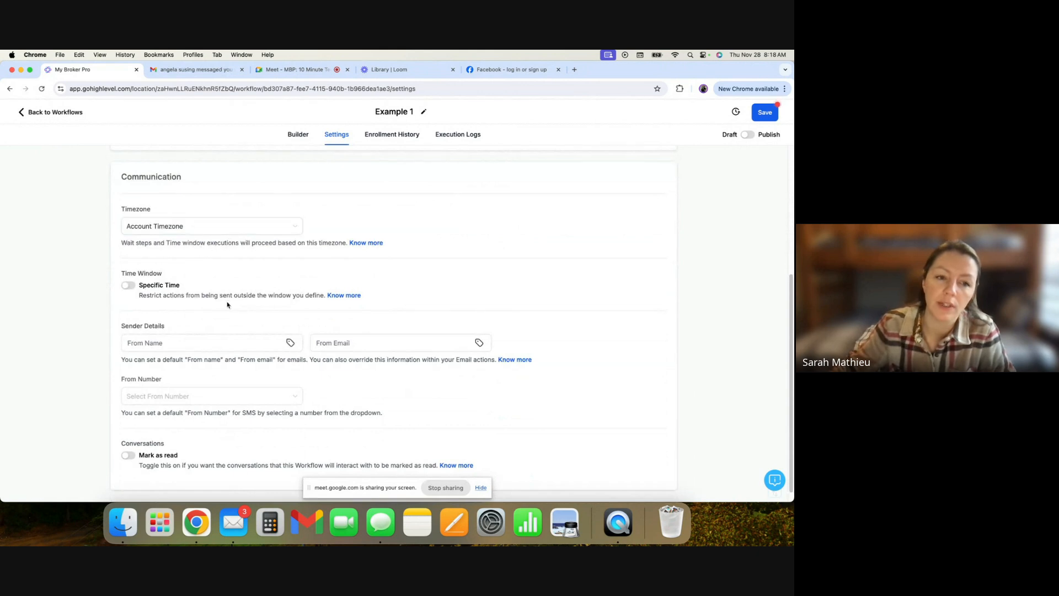
- Switch the workflow timezone to Contact Timezone and then back to Account Timezone
scroll(215, 304, "down", 1)
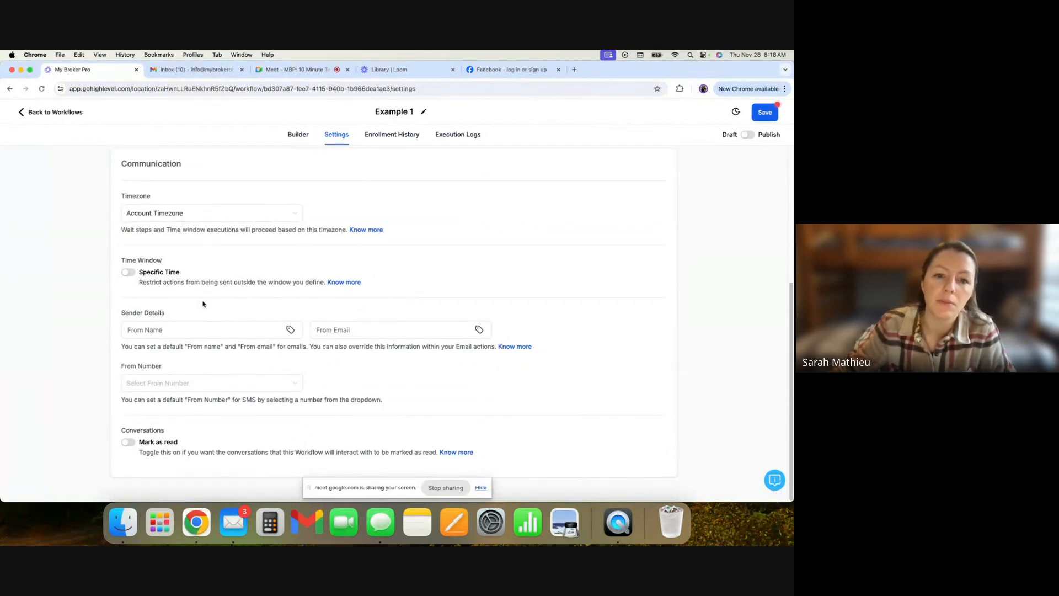
left_click(158, 215)
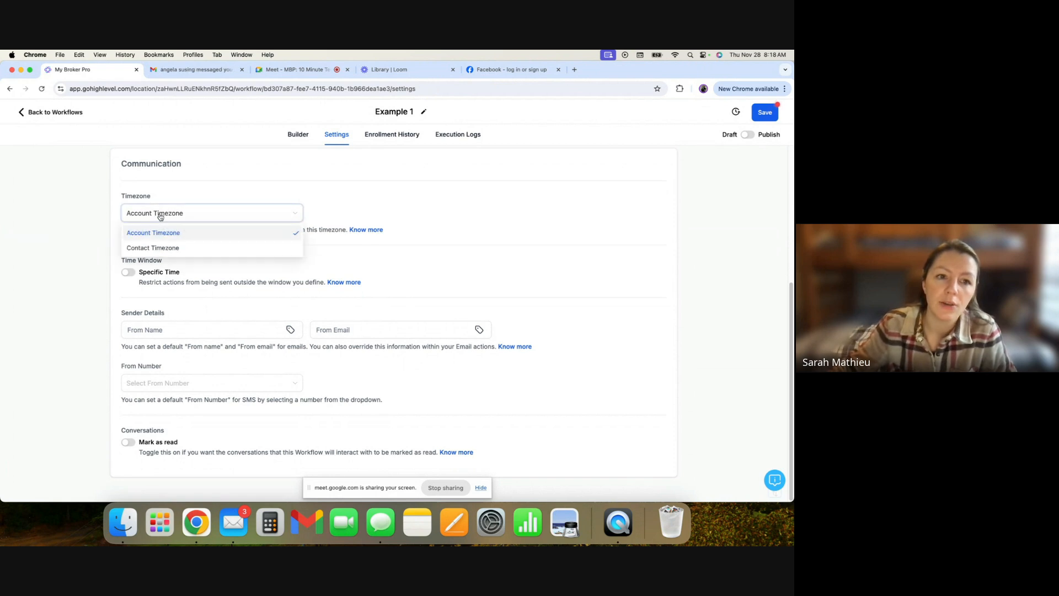
left_click(174, 249)
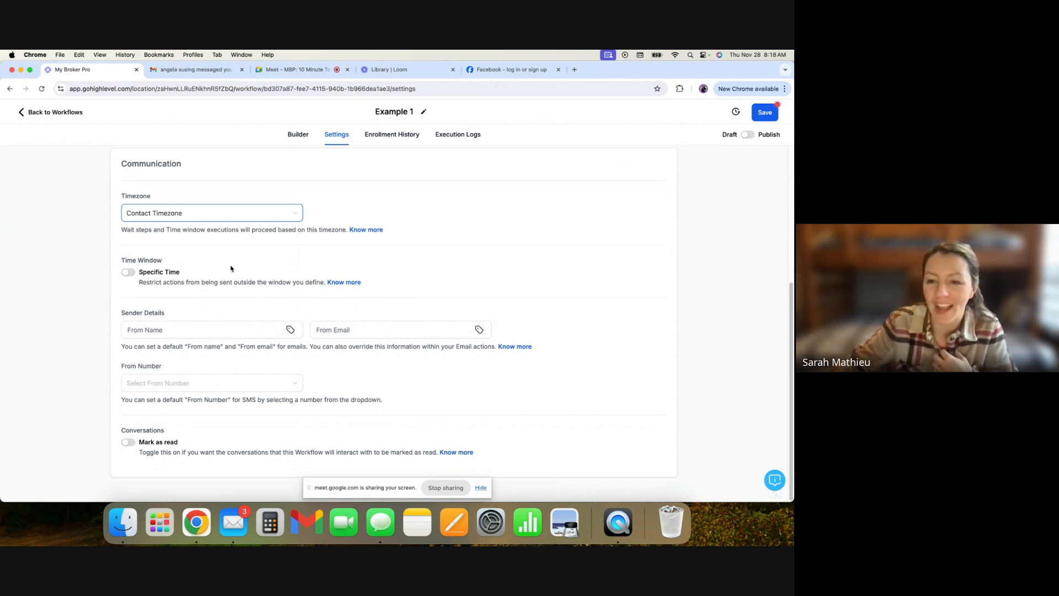
left_click(189, 214)
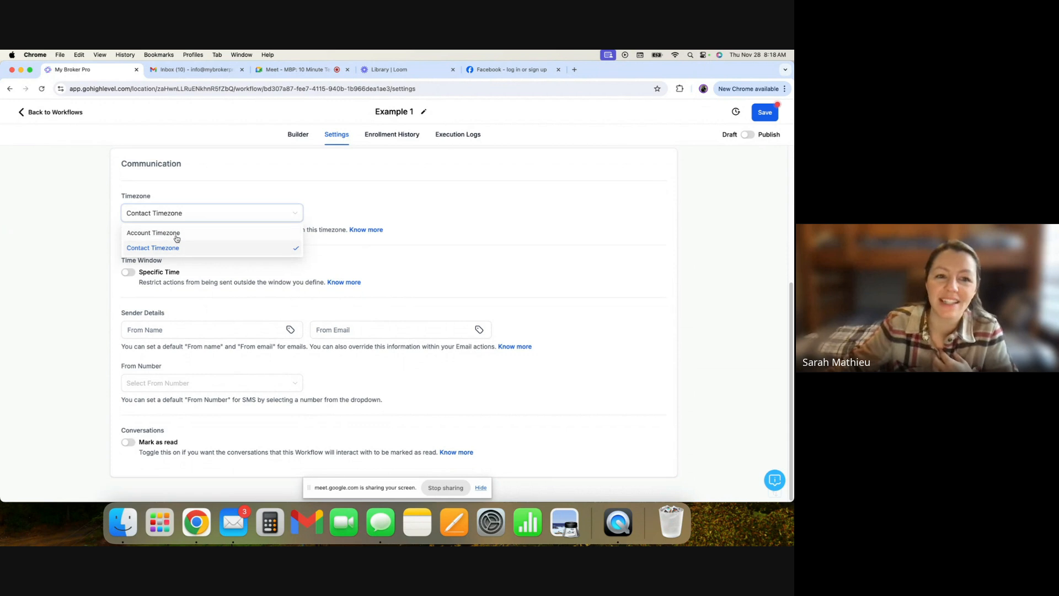
left_click(176, 235)
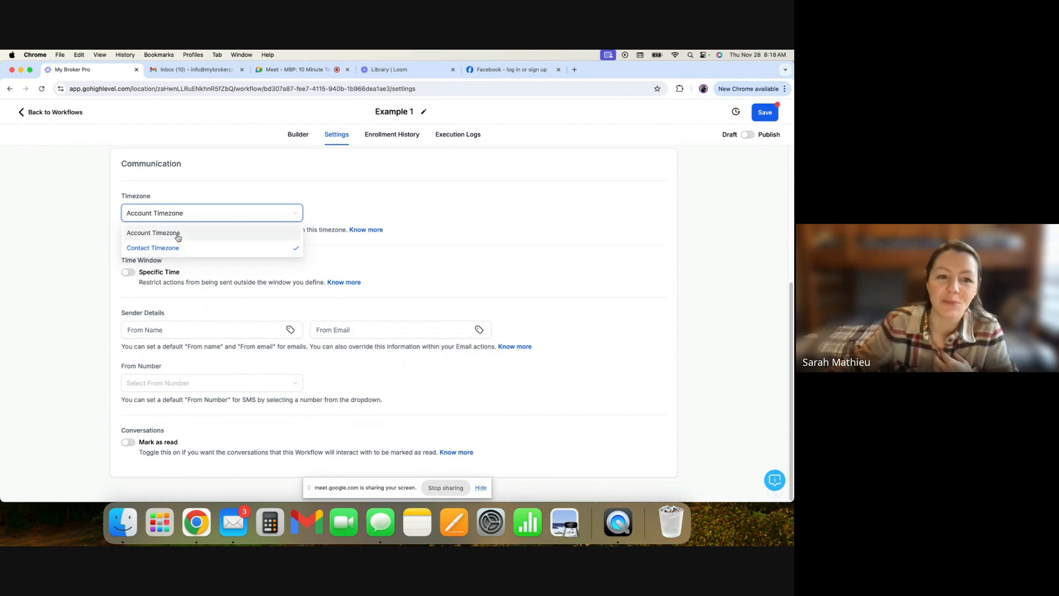
- Turn on the Specific Time window restriction for workflow actions
left_click(128, 272)
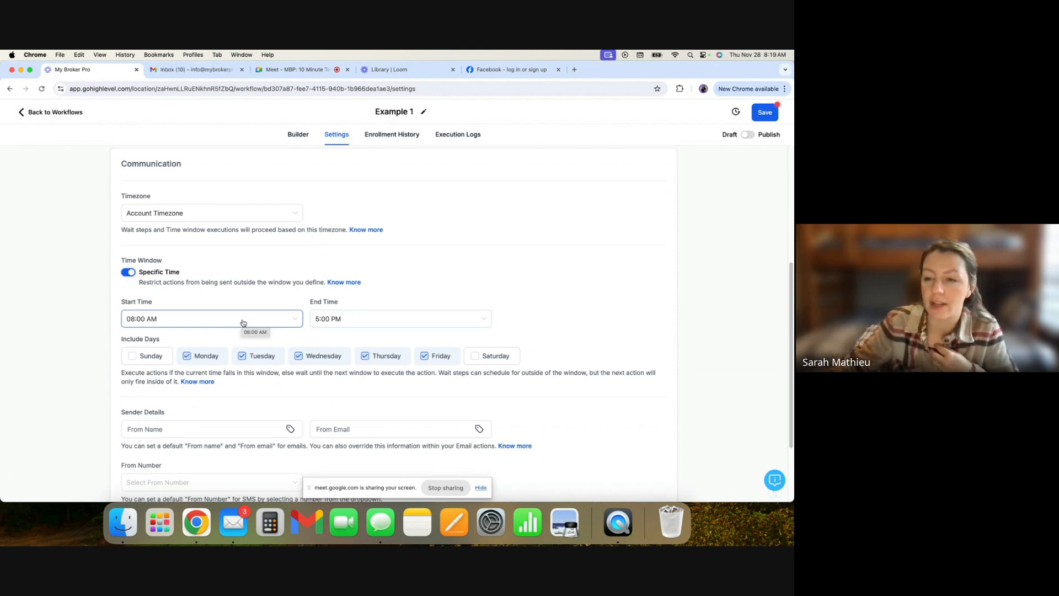
scroll(243, 323, "down", 2)
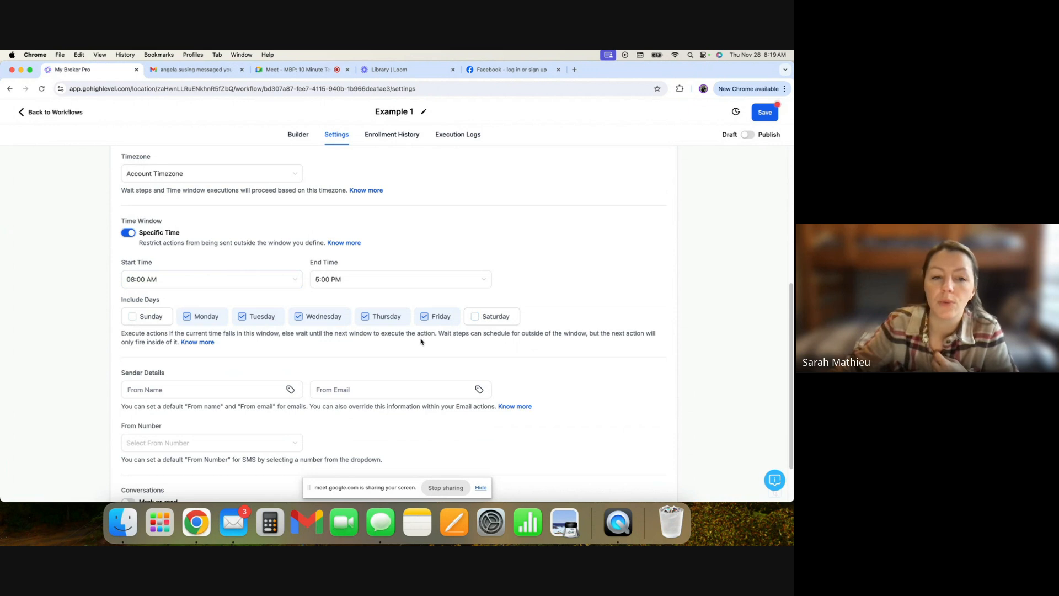
scroll(423, 339, "up", 3)
scroll(423, 342, "down", 4)
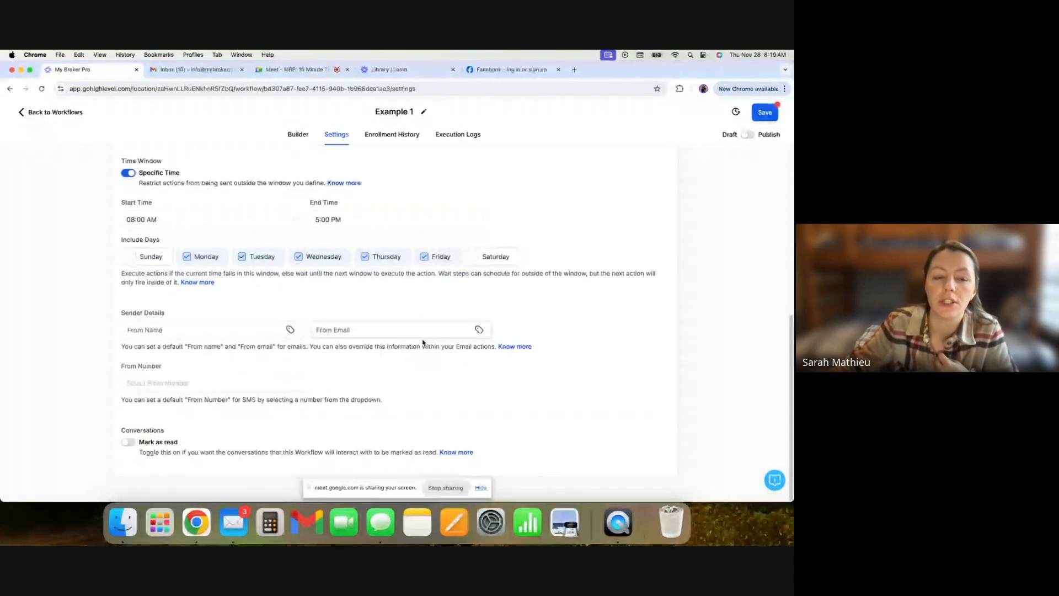
- Examine the sender name, sender email and From Number options in the Communication settings
left_click(193, 327)
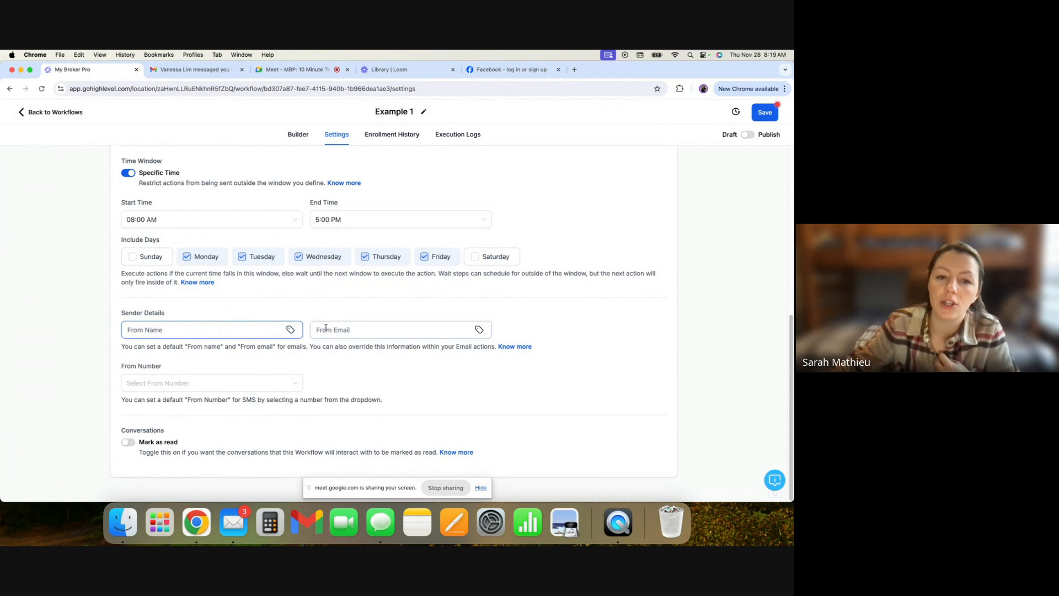
left_click(262, 332)
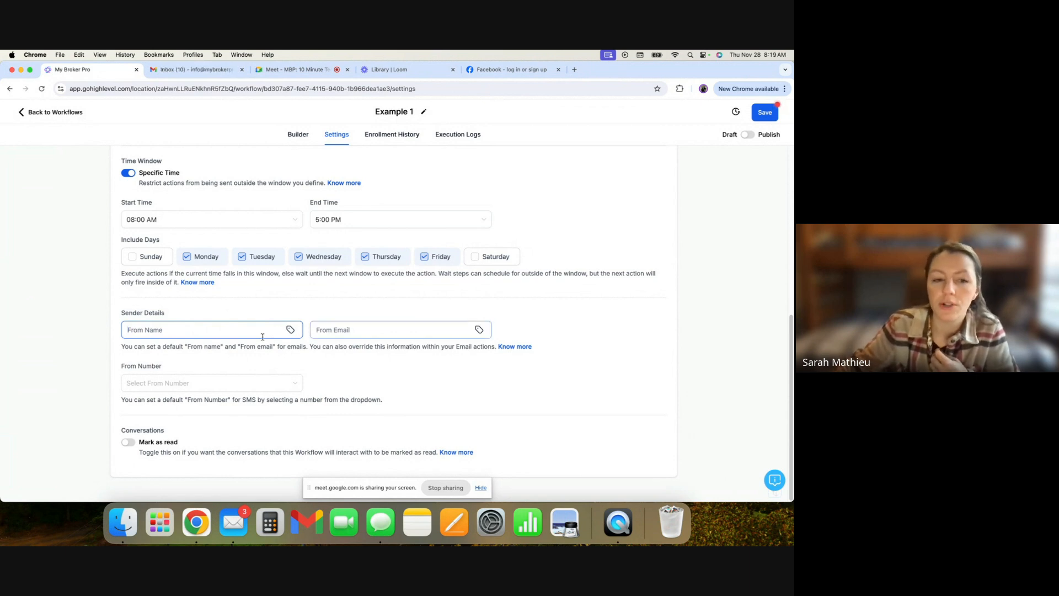
left_click(289, 386)
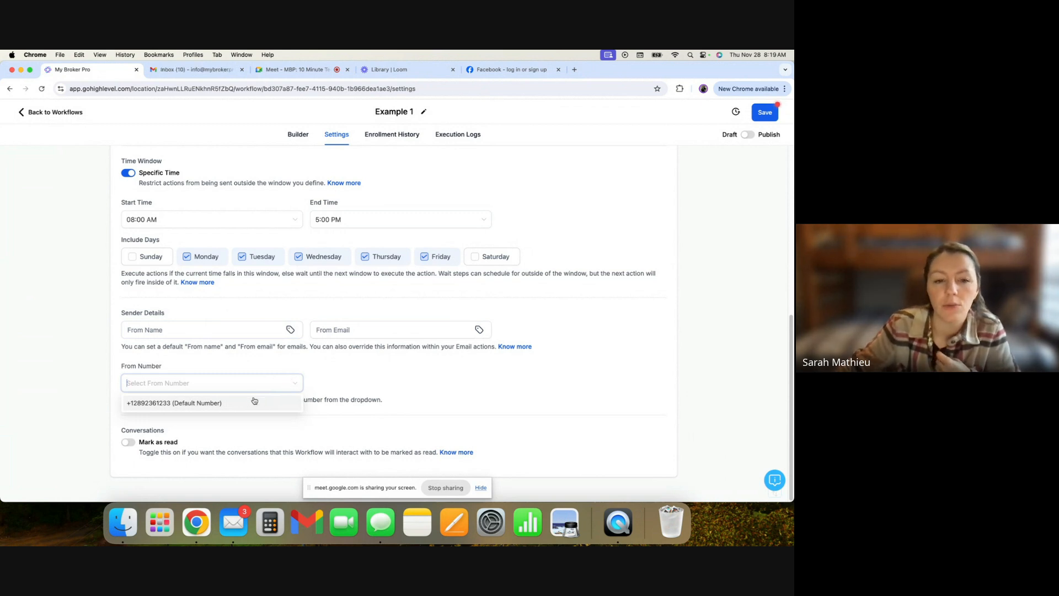
left_click(322, 389)
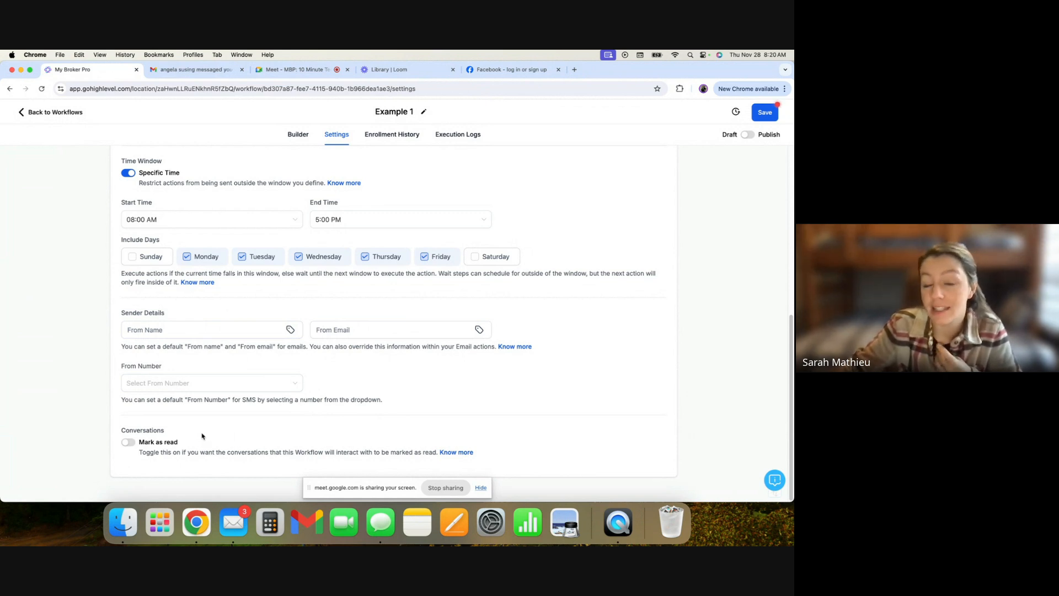
scroll(225, 399, "up", 10)
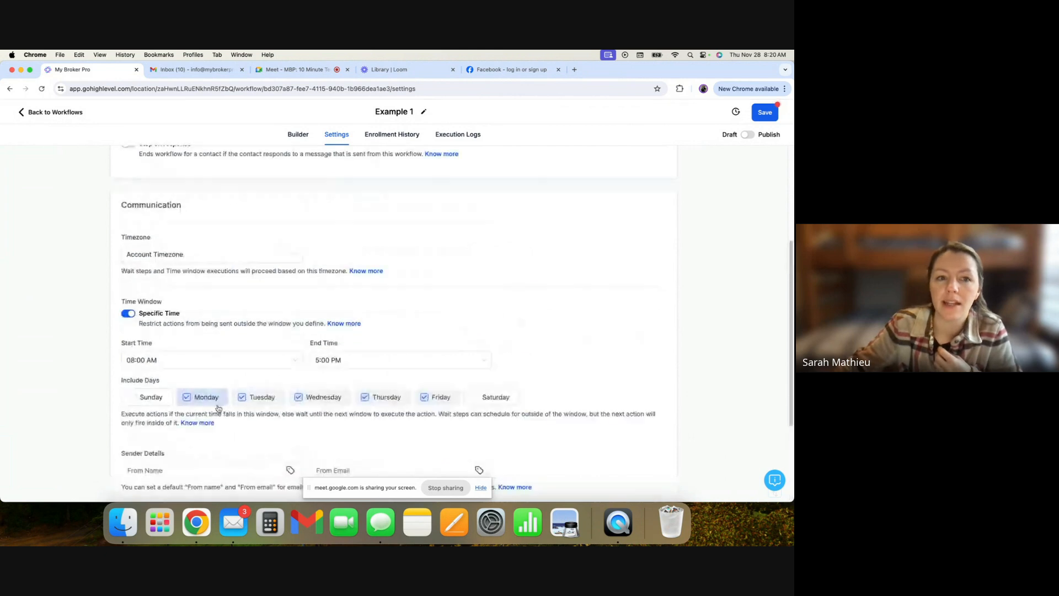
scroll(279, 303, "down", 8)
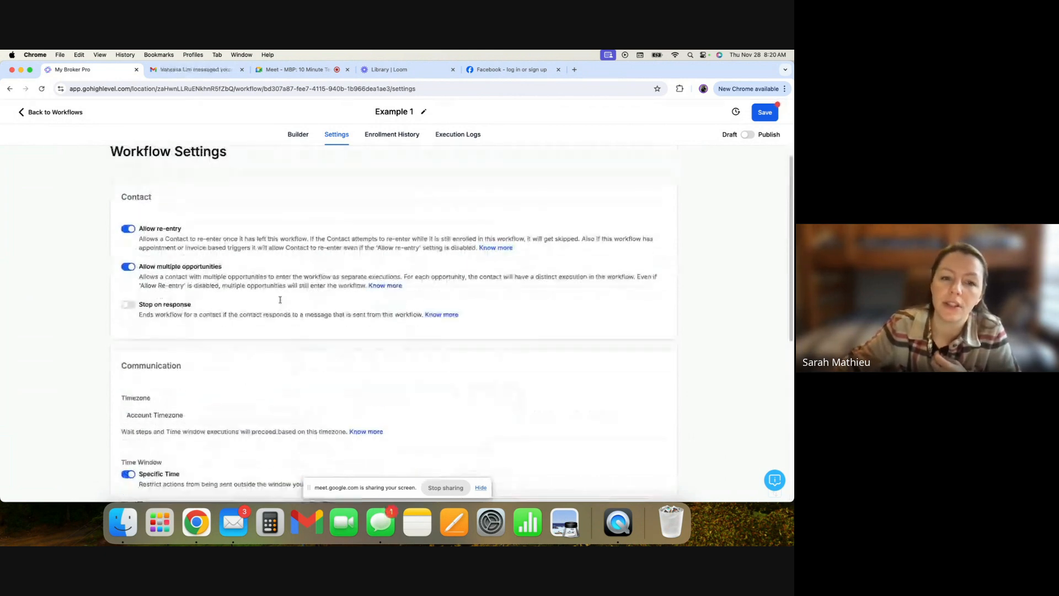
scroll(296, 294, "up", 8)
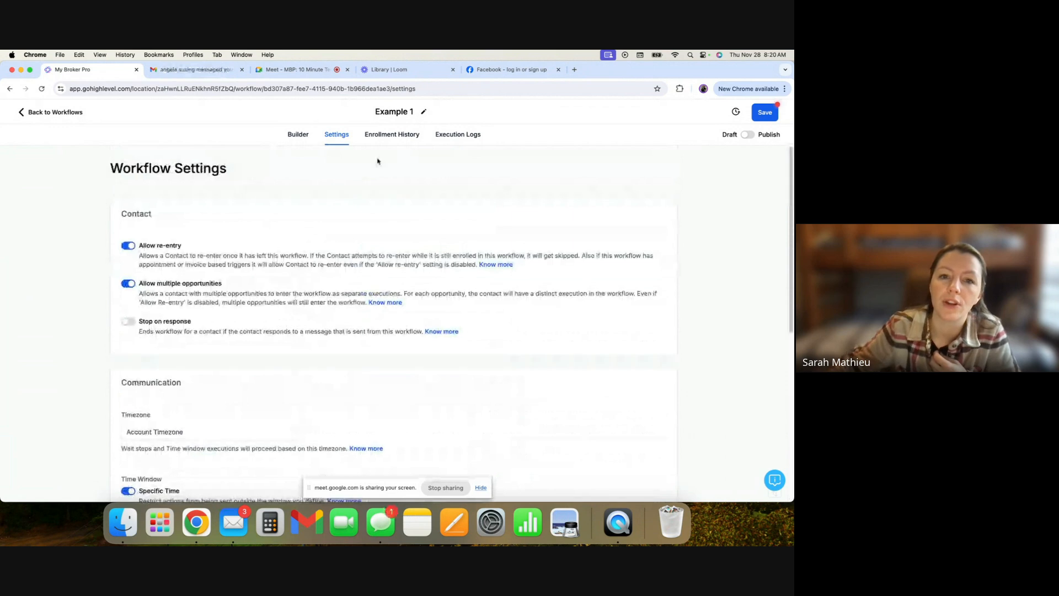
- View the workflow's Enrollment History and Execution Logs pages
left_click(409, 139)
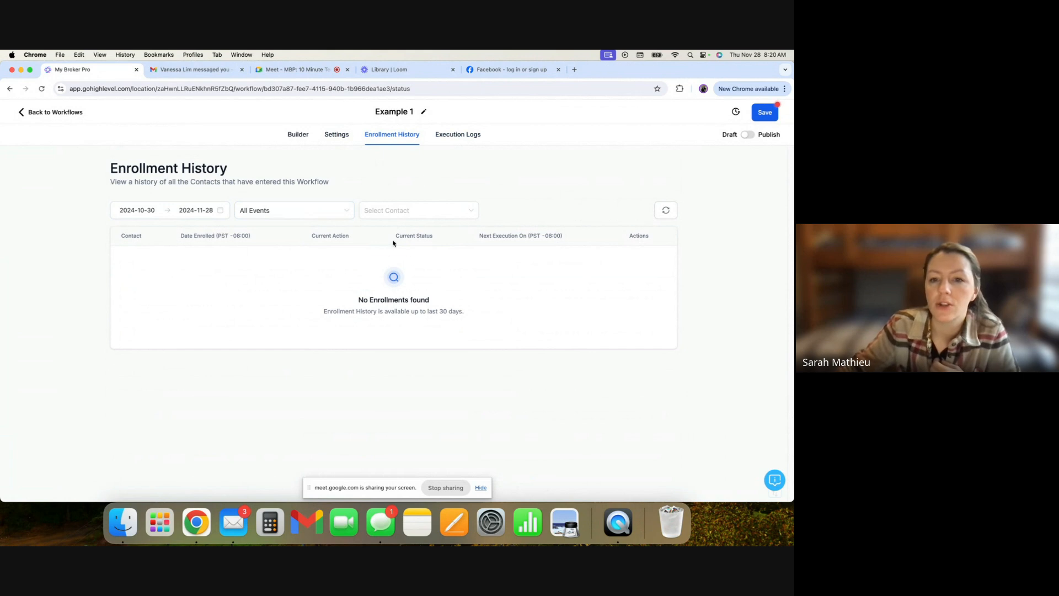
left_click(470, 143)
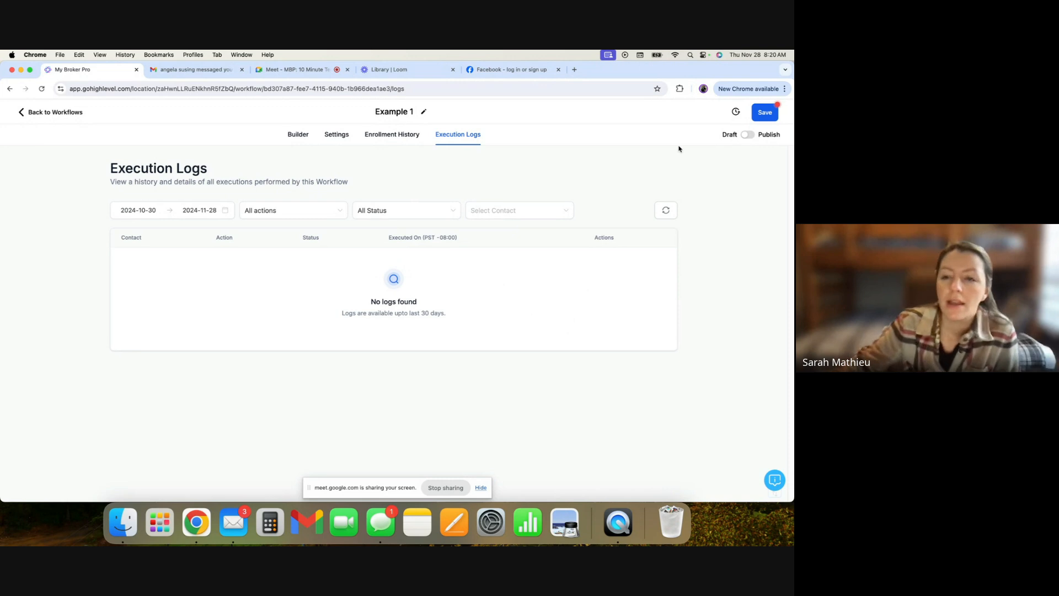
- Toggle the workflow to Publish and back to Draft
left_click(748, 135)
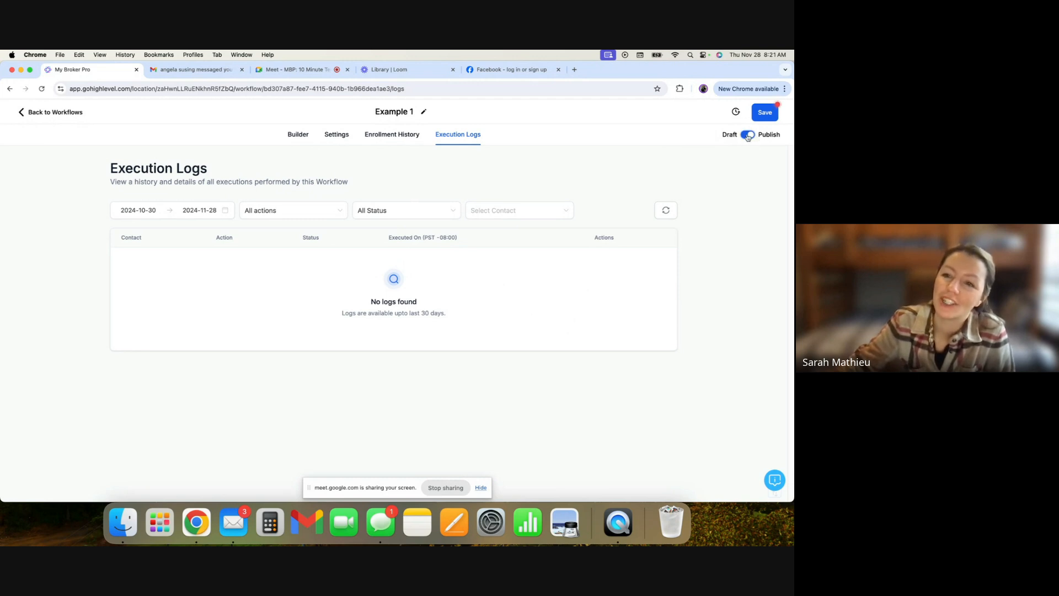
left_click(748, 136)
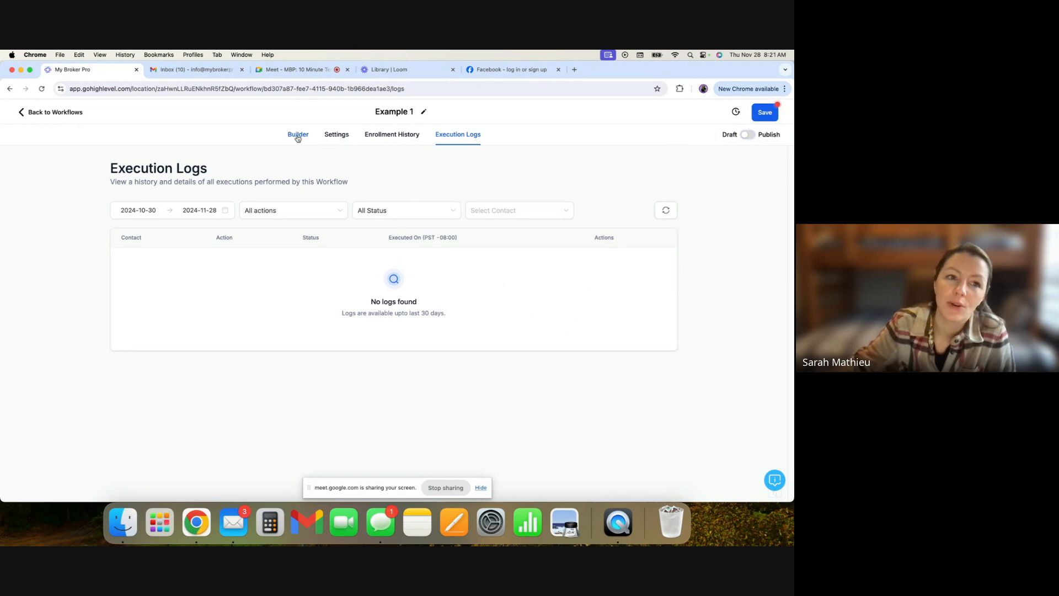
- In the Builder, add a Send Email action below the trigger by searching for email
left_click(297, 139)
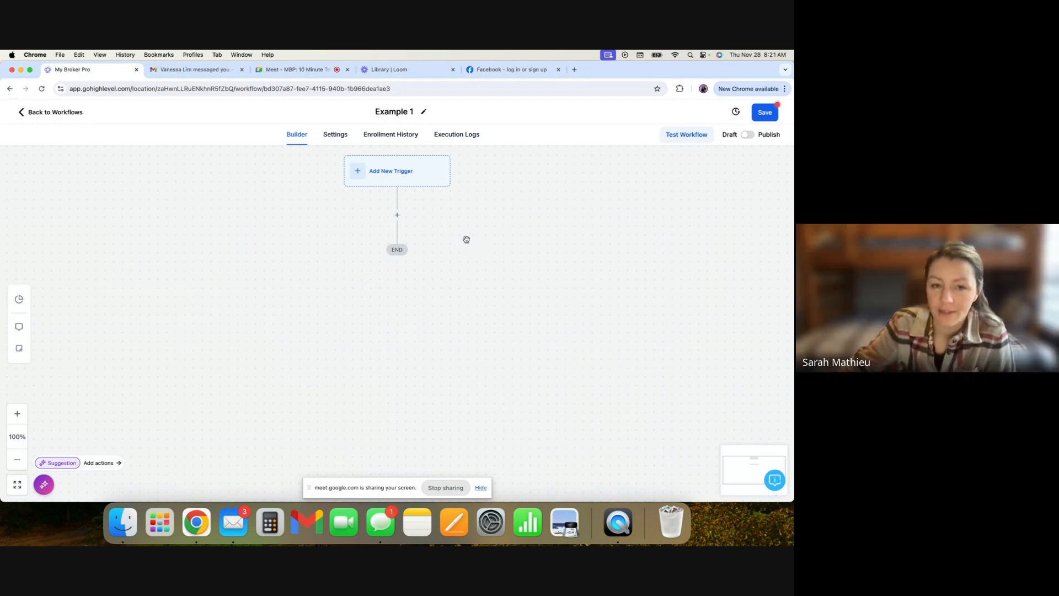
left_click(397, 217)
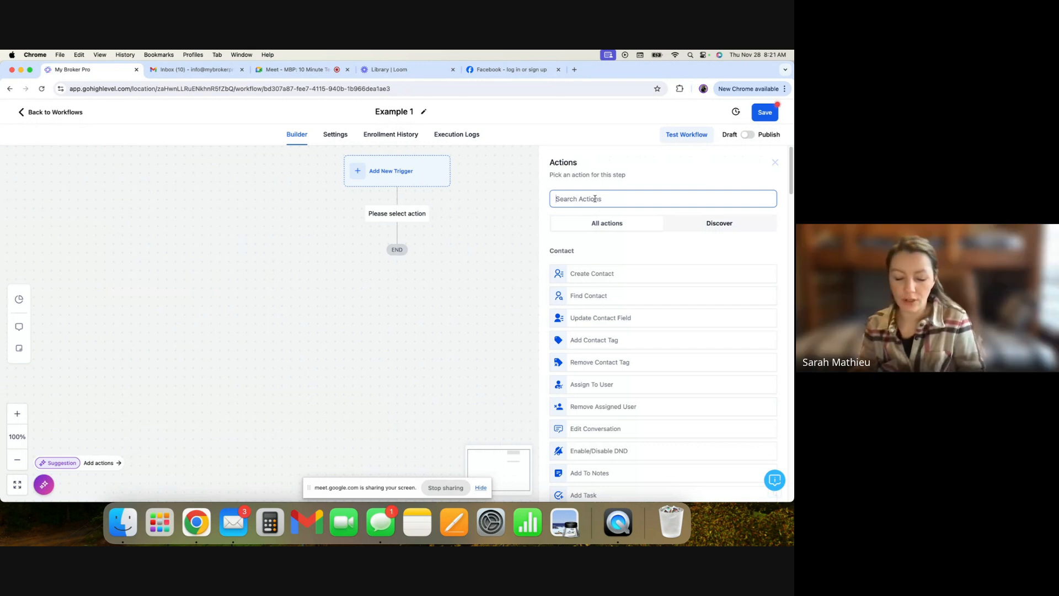
type("ema")
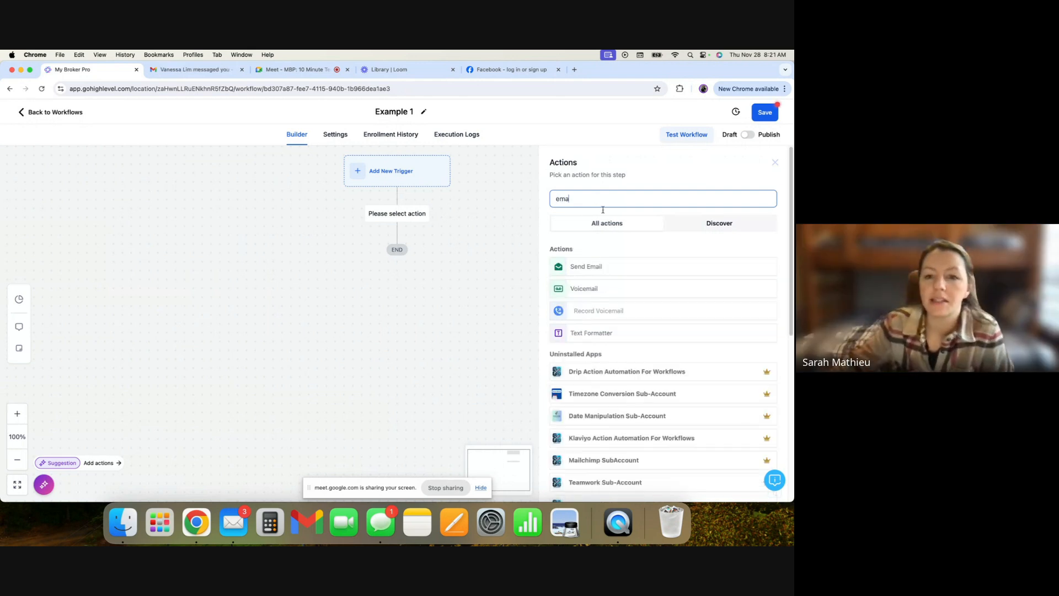
left_click(605, 269)
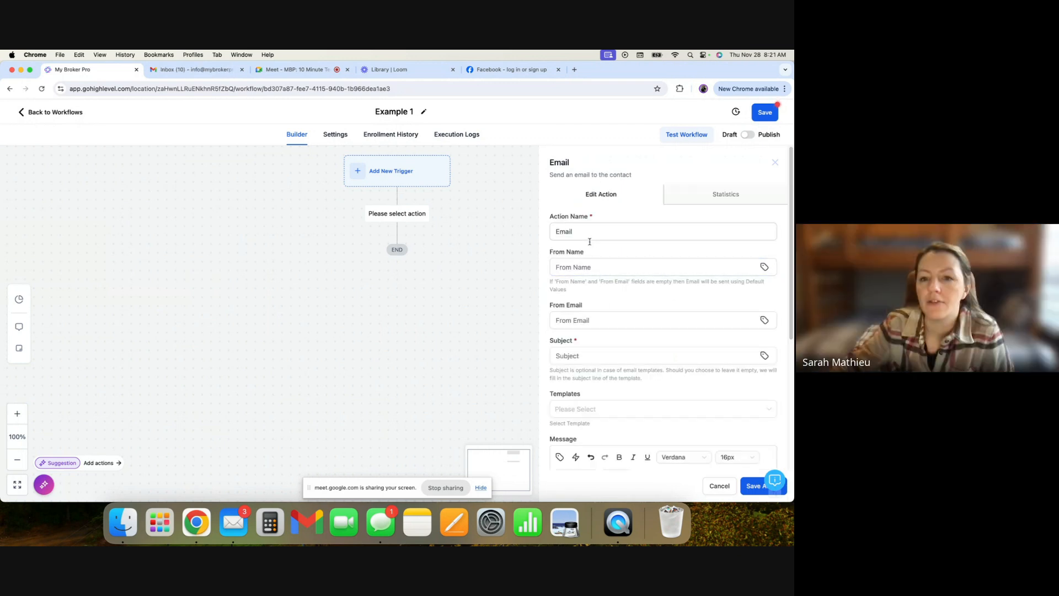
- Rename the email action to CLIENT: Application Received Email
left_click(574, 231)
key("BackSpace")
key("BackSpace")
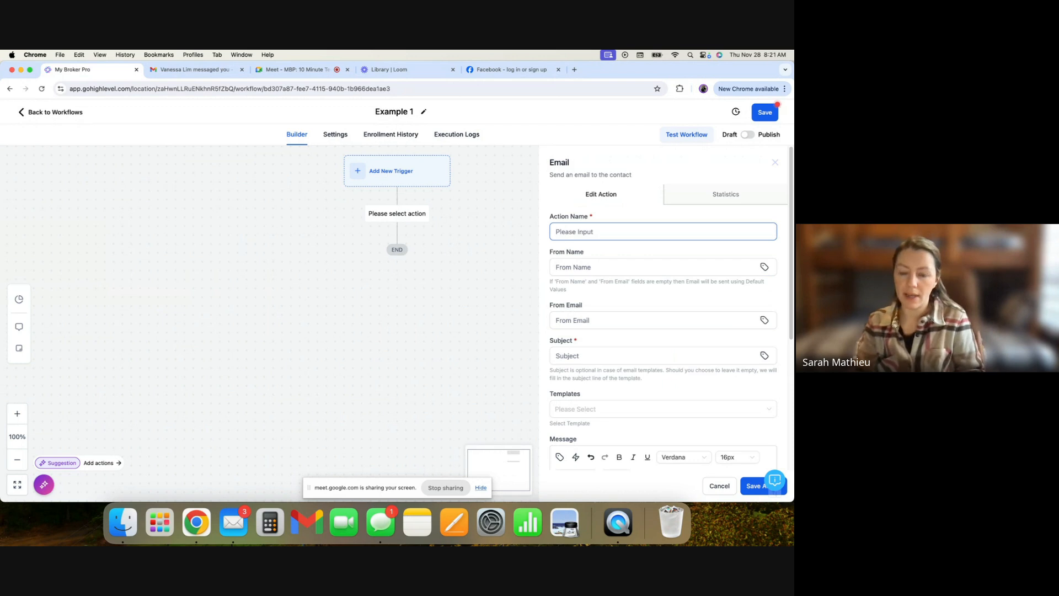
type("CLIENT:")
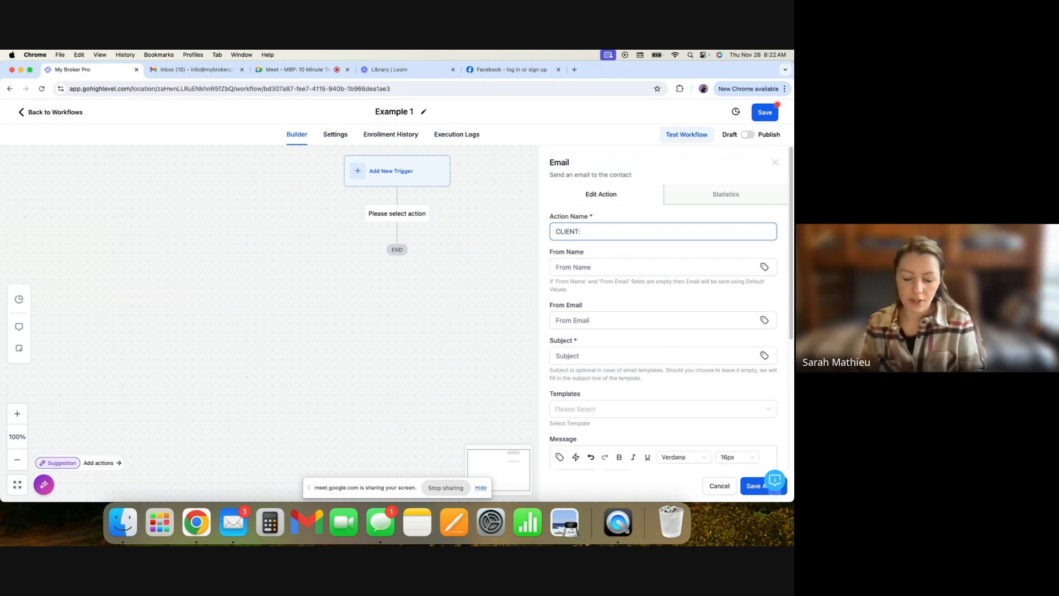
type("Appl")
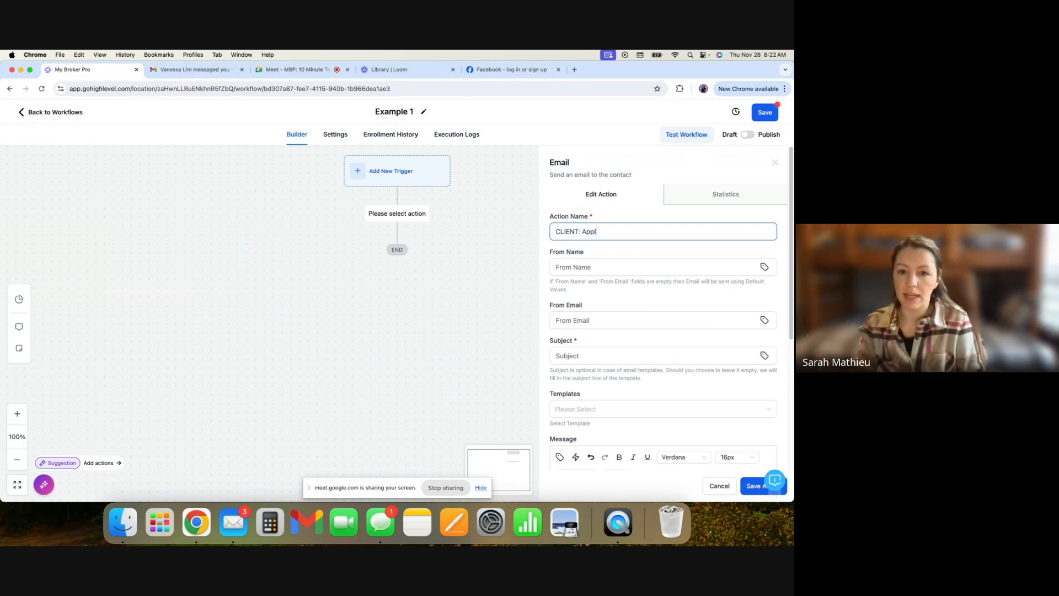
type("ication Rev")
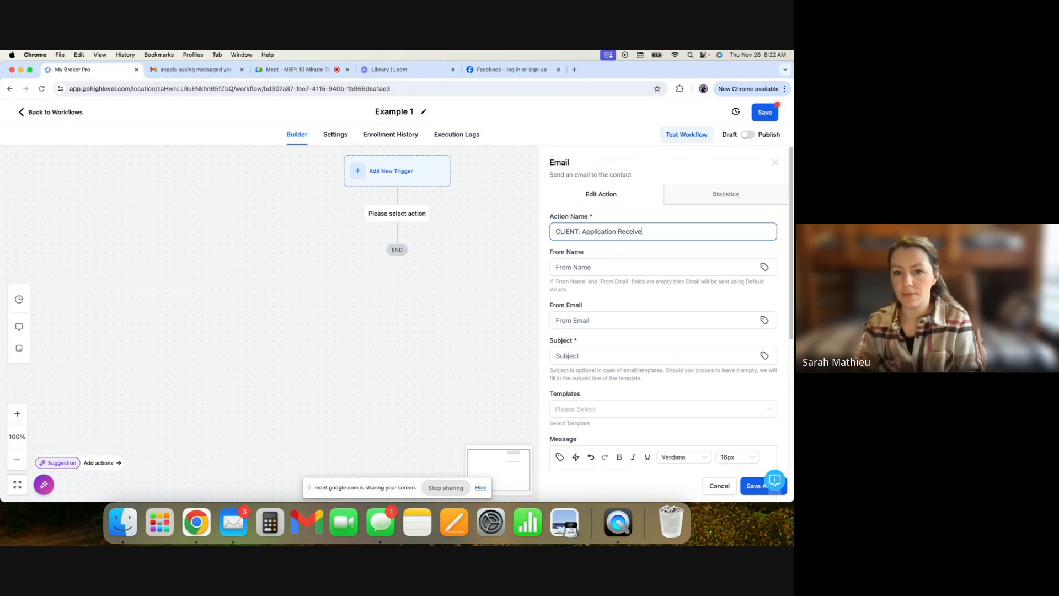
key("BackSpace")
key("BackSpace")
type("d E")
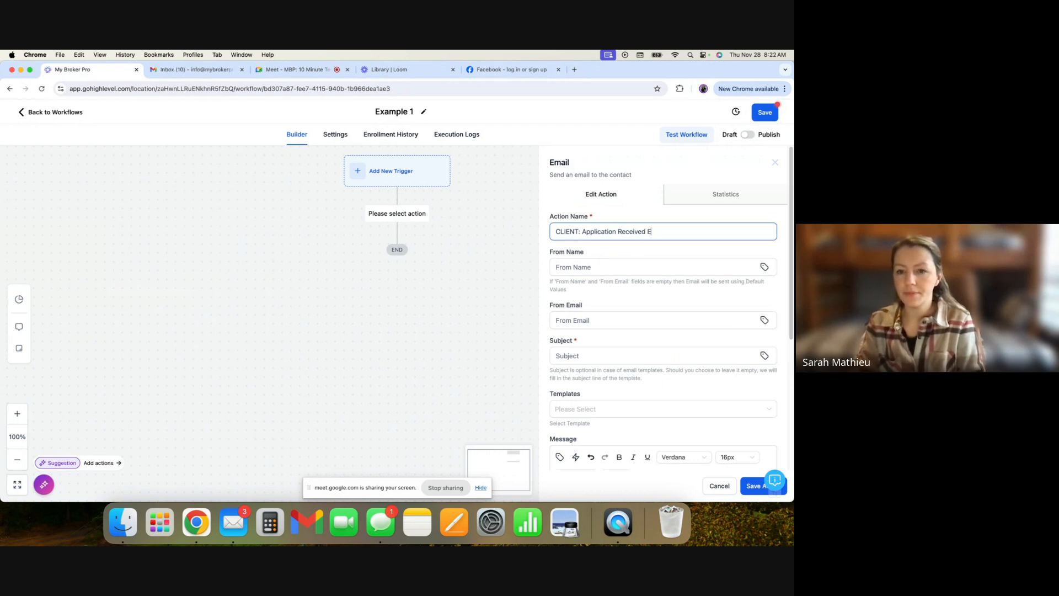
type("mail")
left_click(611, 254)
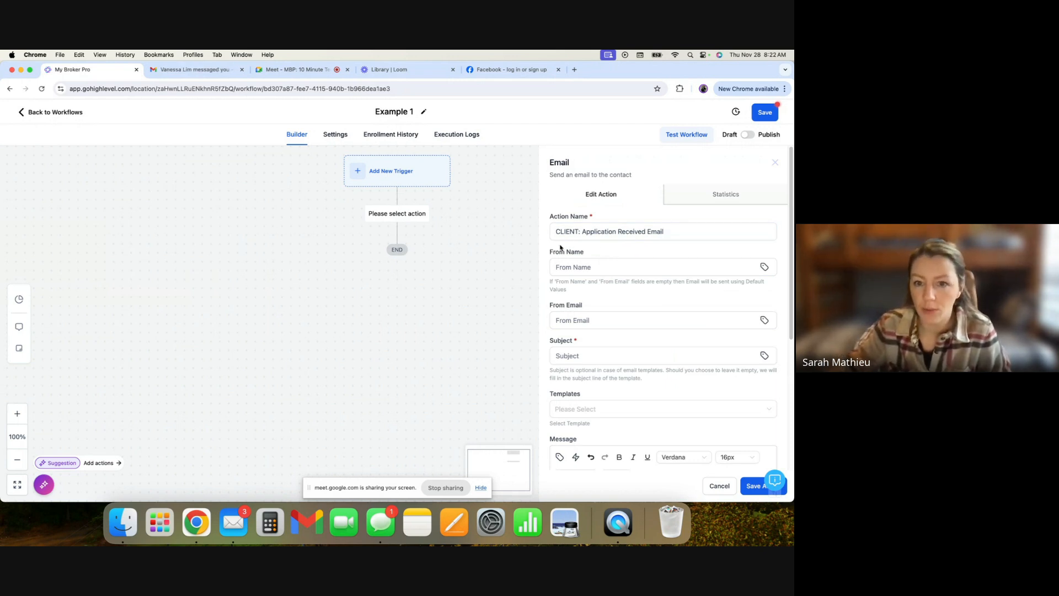
- Set the email subject to Application Received!
left_click(592, 269)
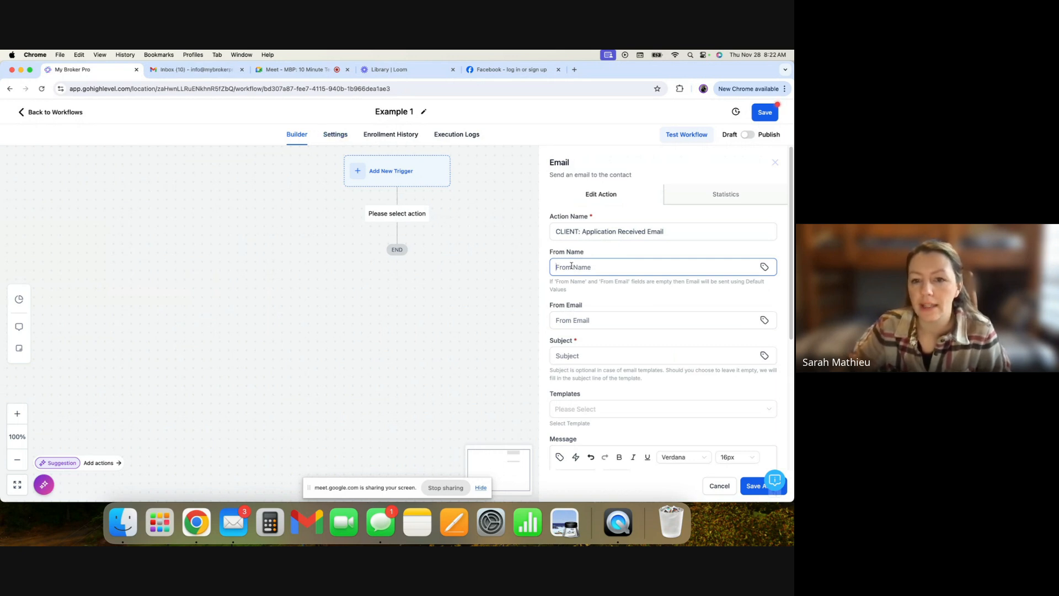
left_click(592, 323)
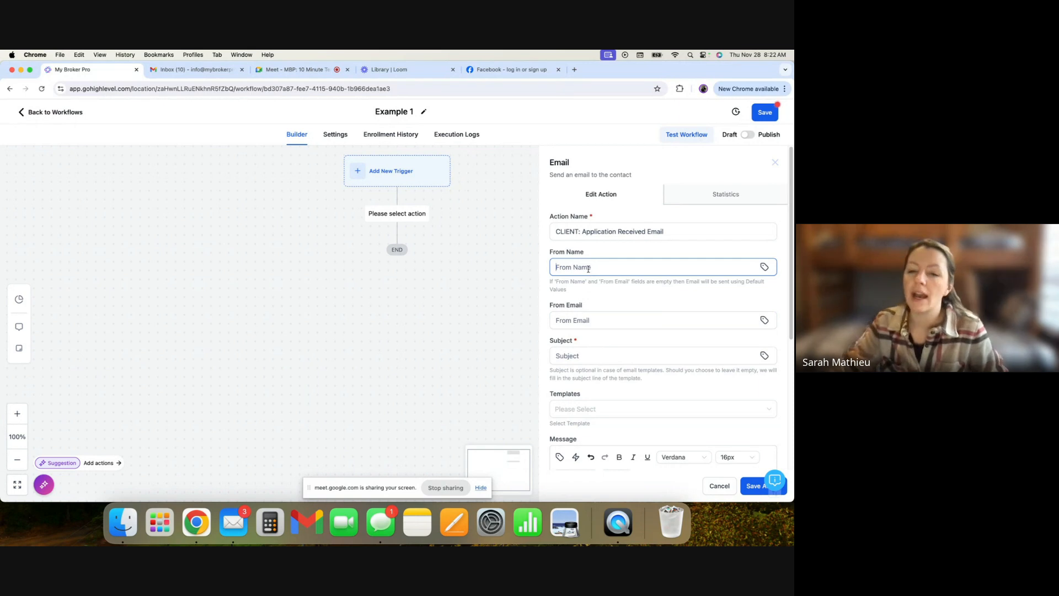
left_click(586, 356)
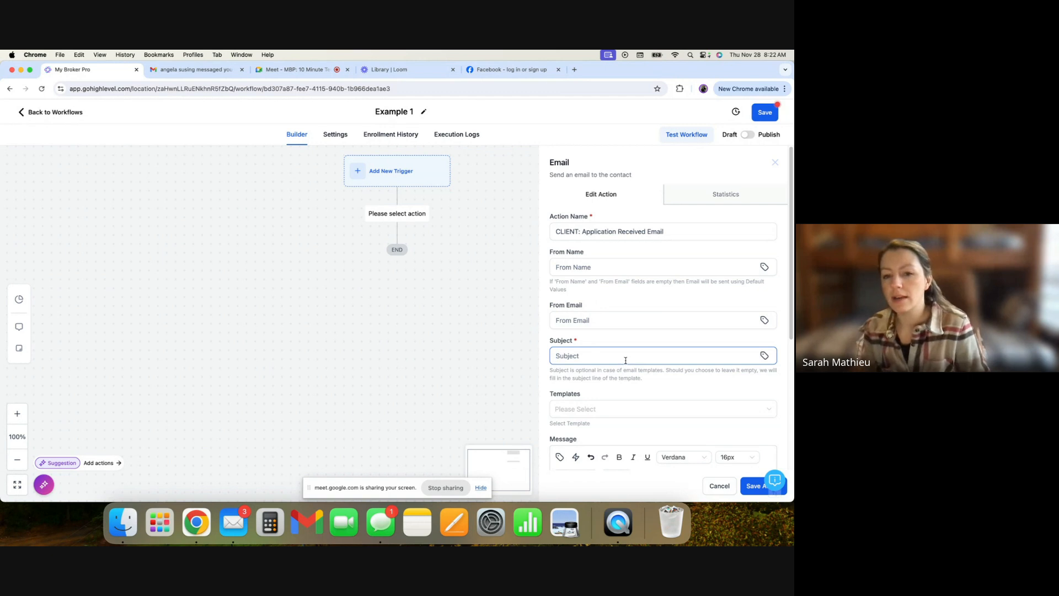
type("Appl")
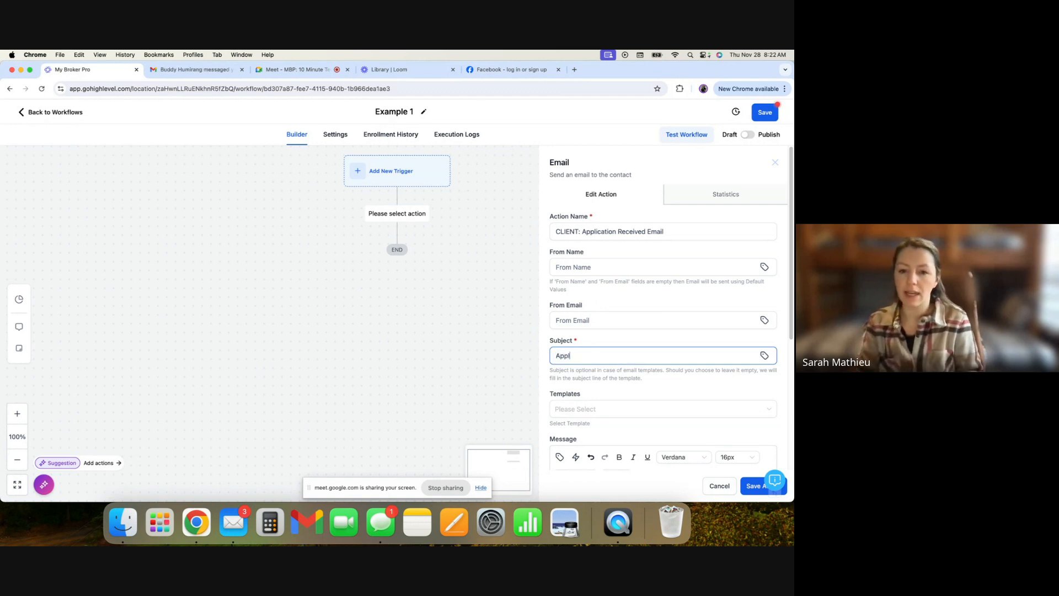
type("ication Received!")
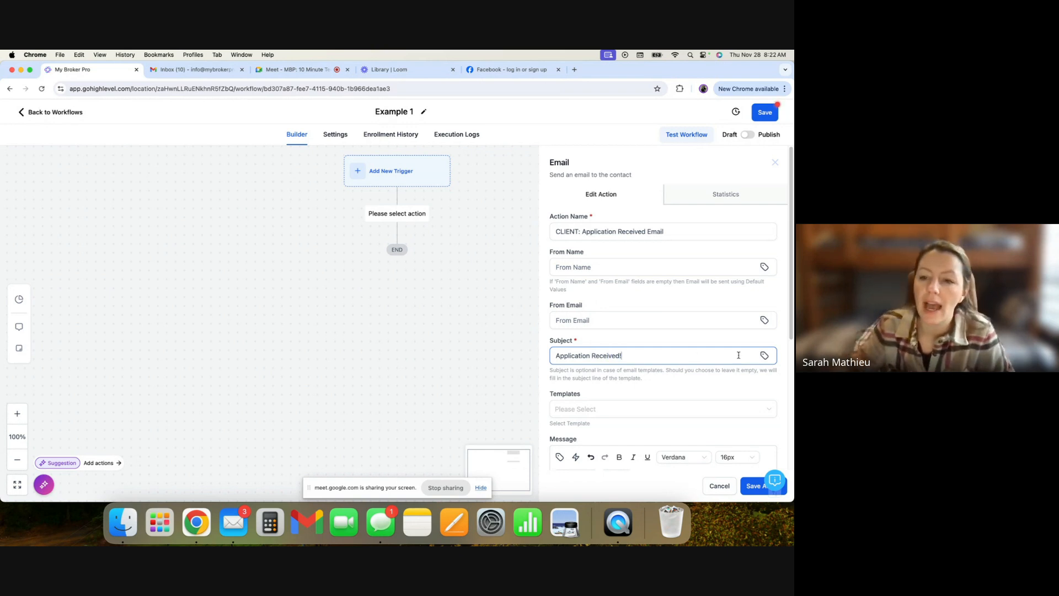
- Try inserting the contact's first name merge field into the subject, then remove it
left_click(764, 356)
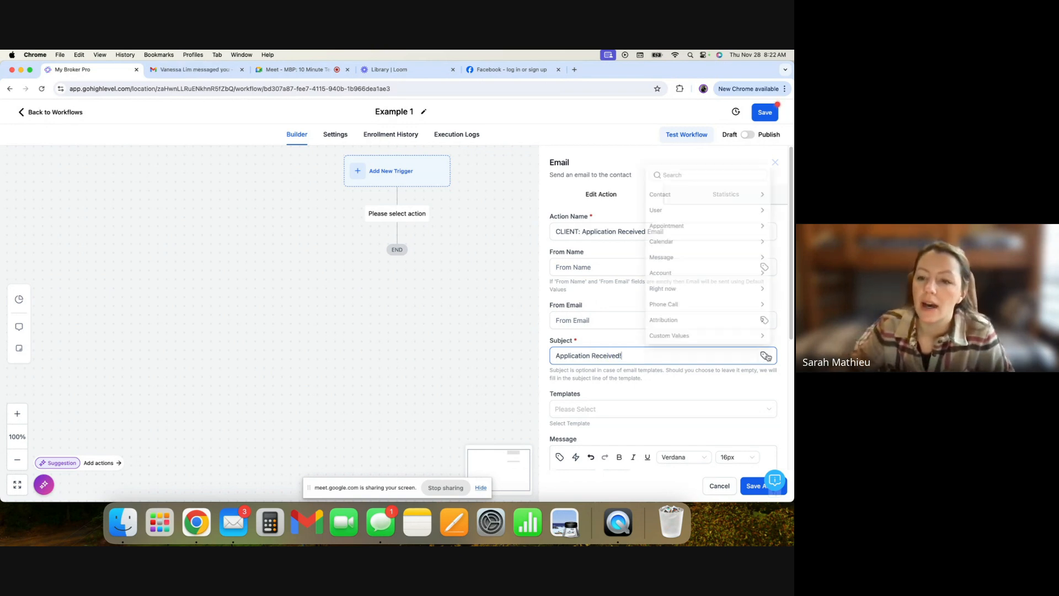
left_click(694, 360)
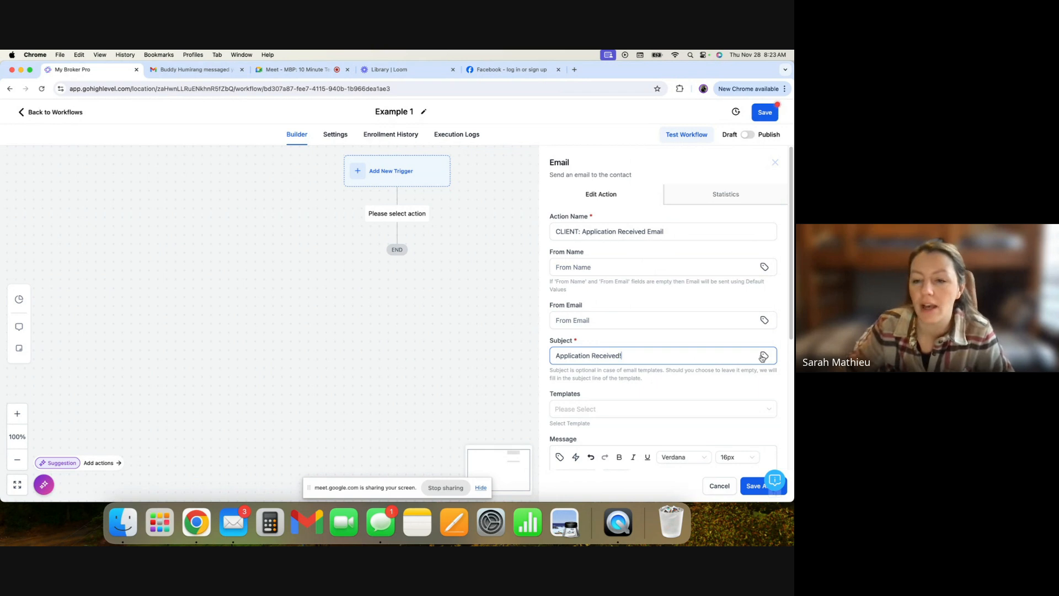
left_click(765, 356)
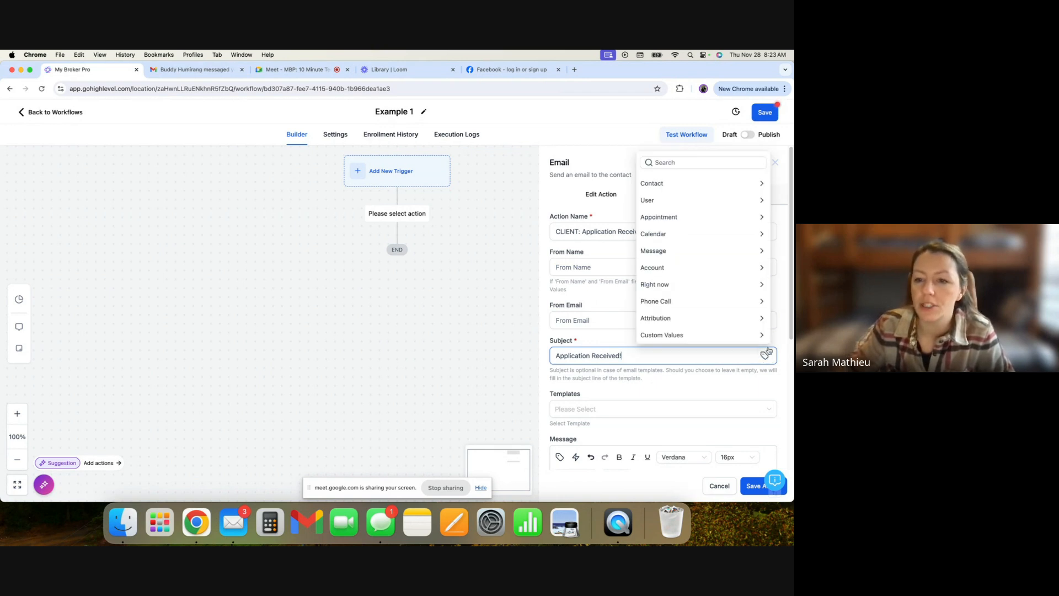
left_click(685, 186)
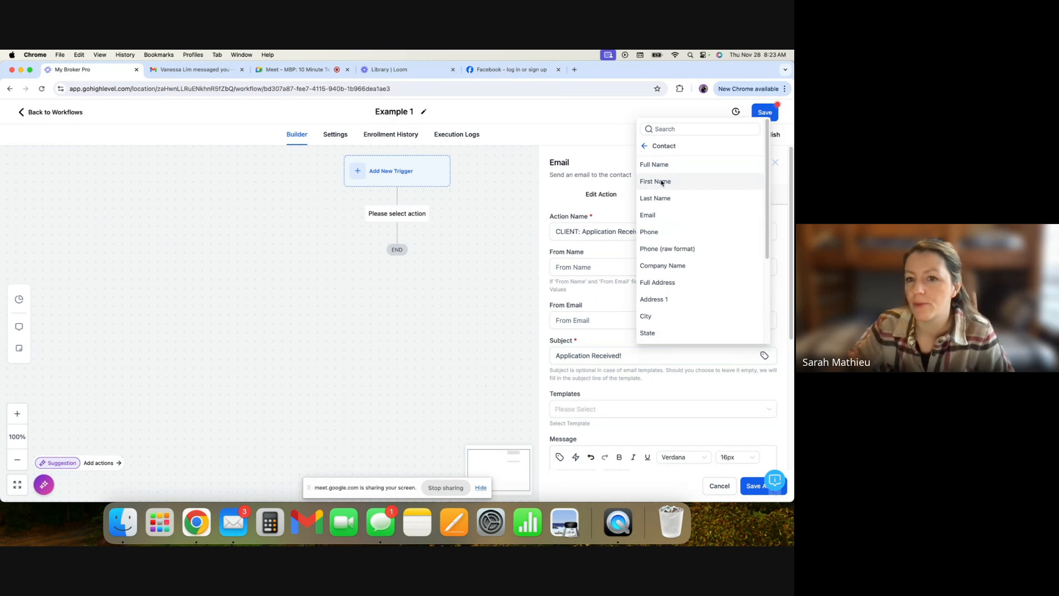
left_click(662, 182)
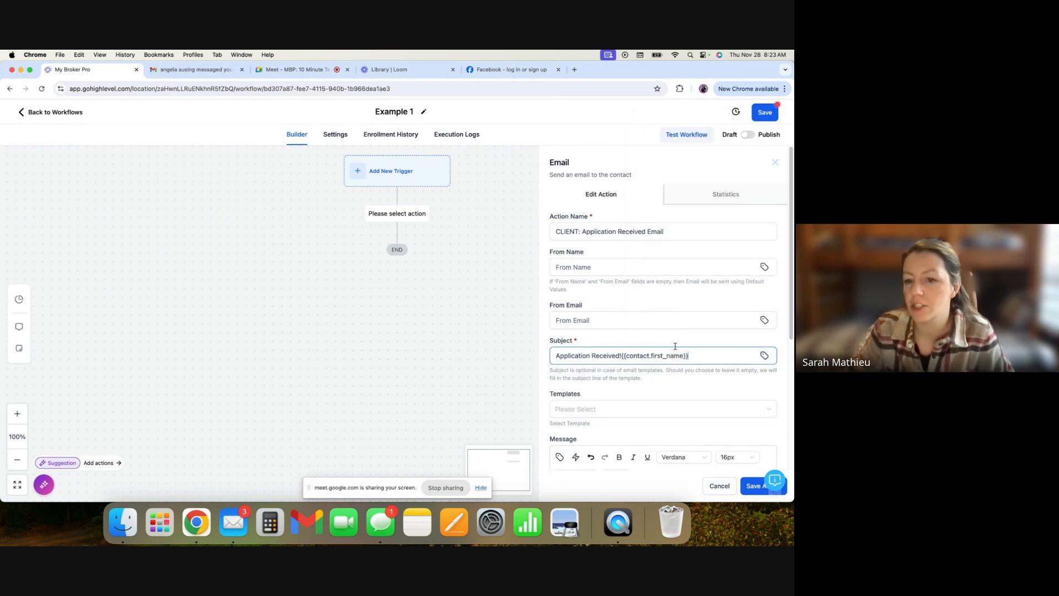
left_click_drag(695, 356, 623, 359)
key("BackSpace")
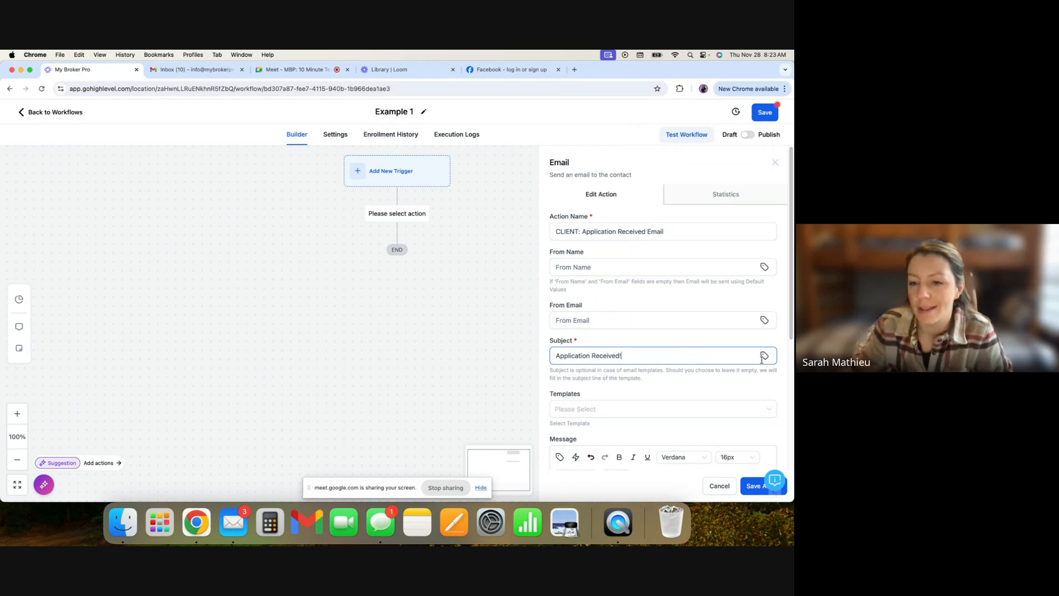
- Try prefixing the subject with a first name and "your", then delete the prefix again
left_click(556, 356)
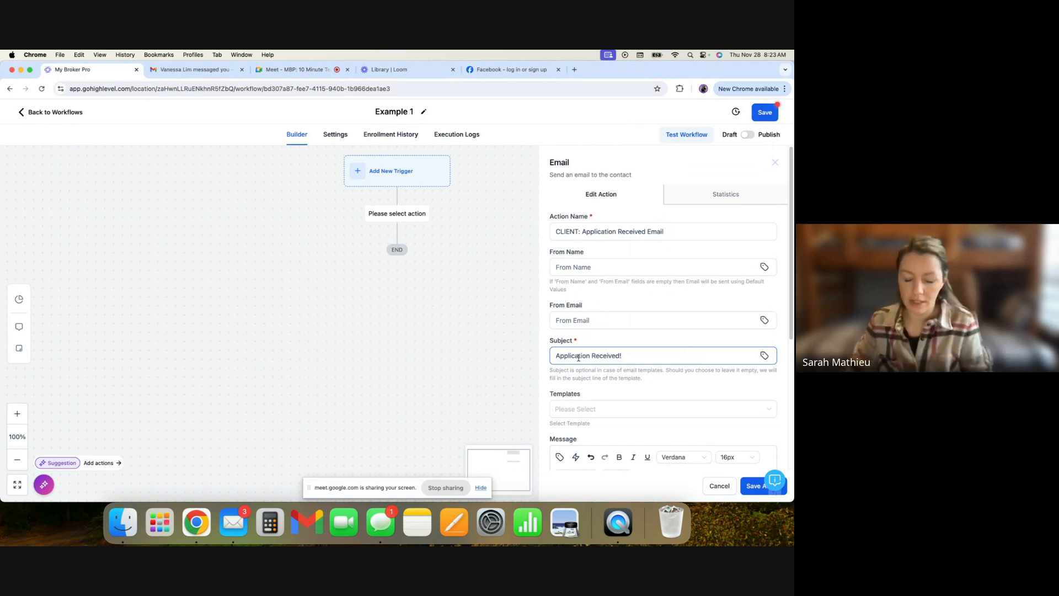
type("lsd")
key("BackSpace")
key("BackSpace")
key("BackSpace")
type("Sarah, your")
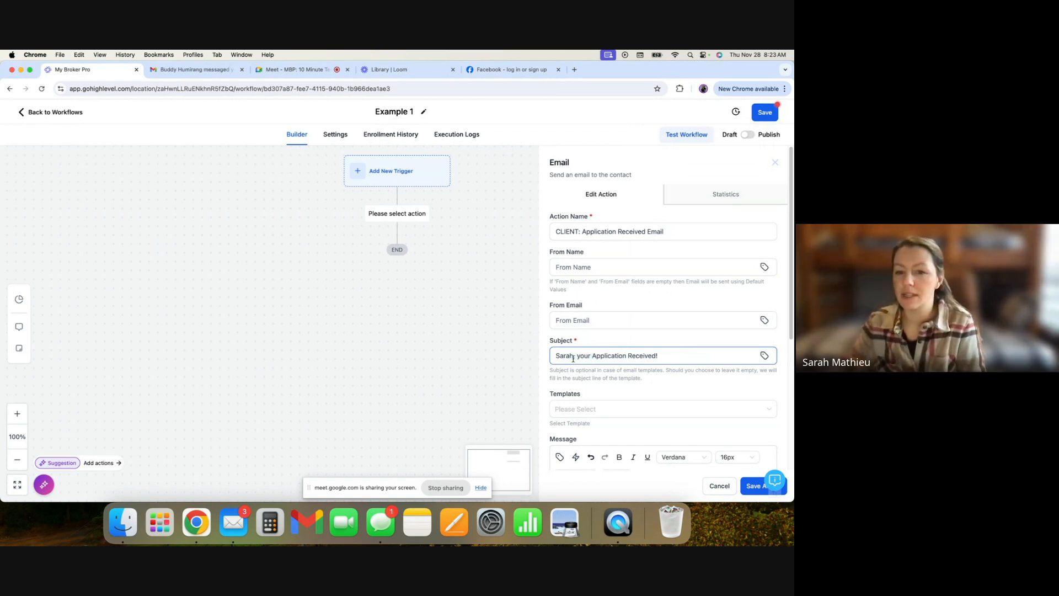
left_click_drag(575, 357, 543, 364)
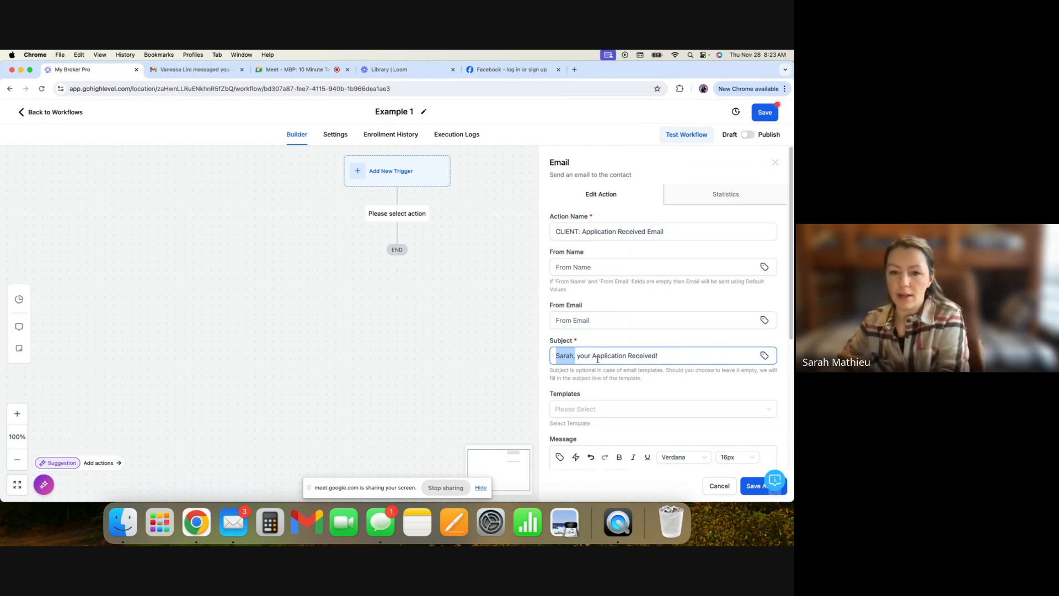
left_click_drag(593, 358, 550, 357)
key("BackSpace")
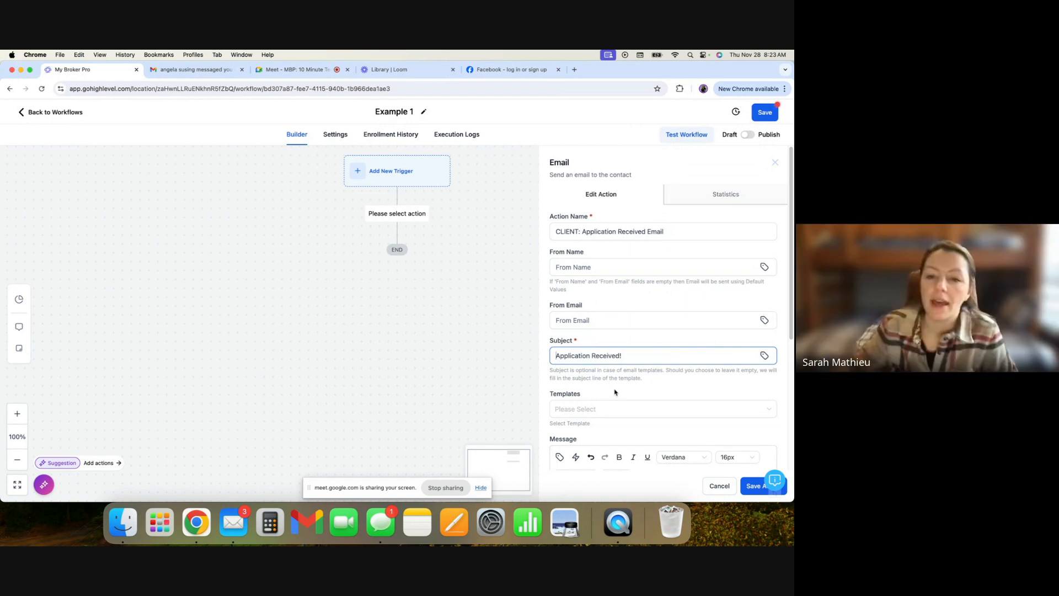
- Search the email templates for application rece and pick Referral: Live Deals - Client Application Received
scroll(578, 393, "down", 2)
scroll(579, 389, "down", 2)
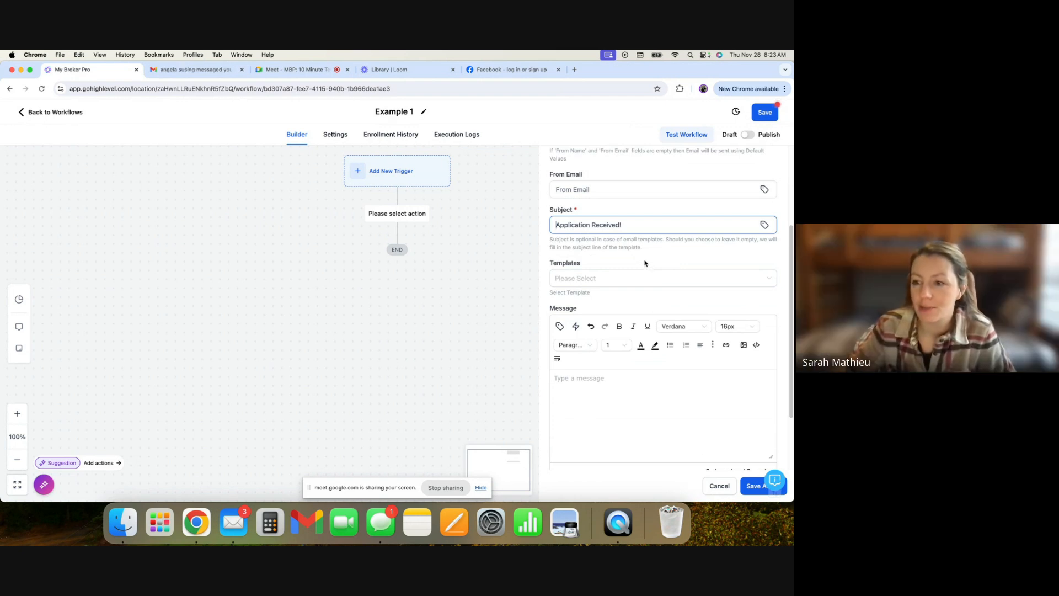
left_click(603, 258)
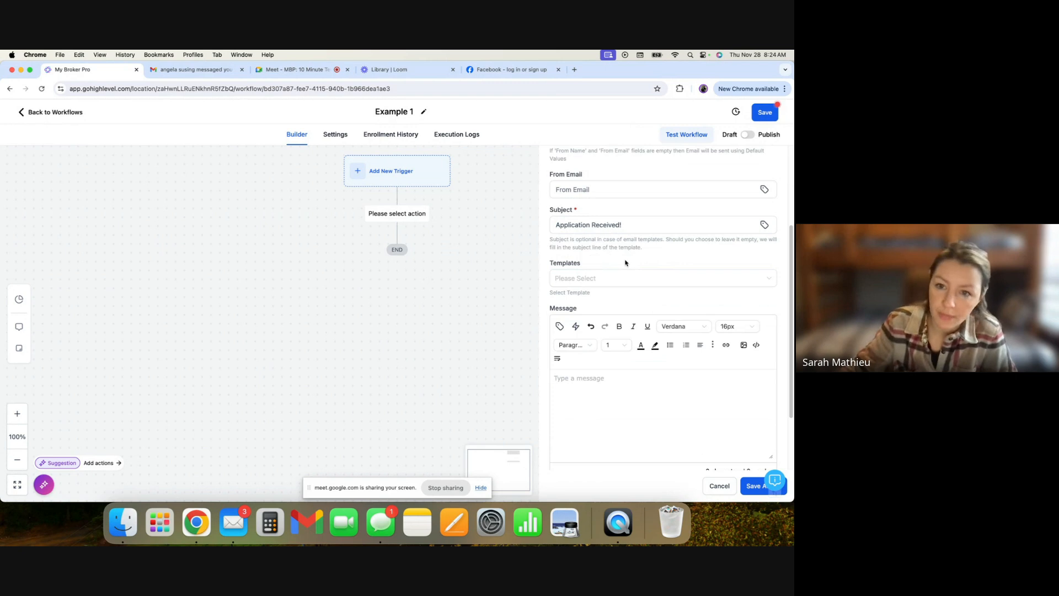
left_click(617, 280)
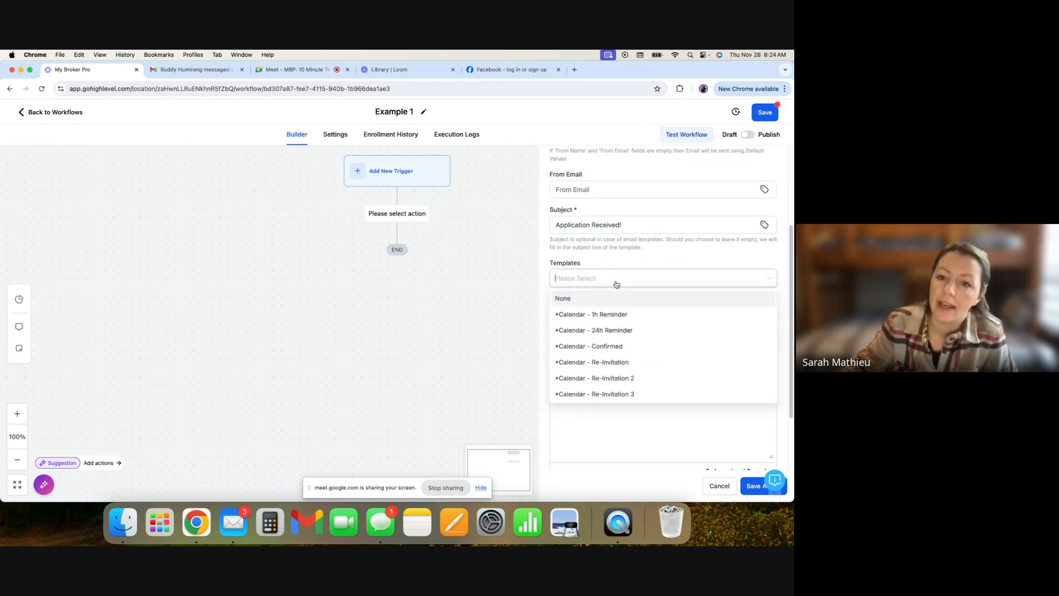
scroll(607, 342, "down", 10)
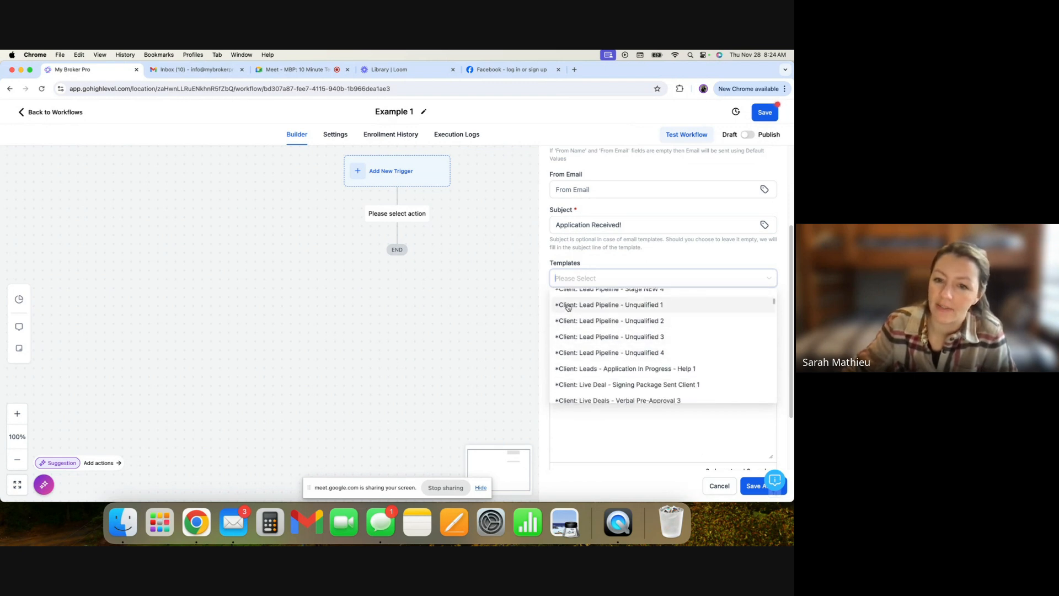
scroll(576, 334, "down", 5)
scroll(578, 343, "down", 1)
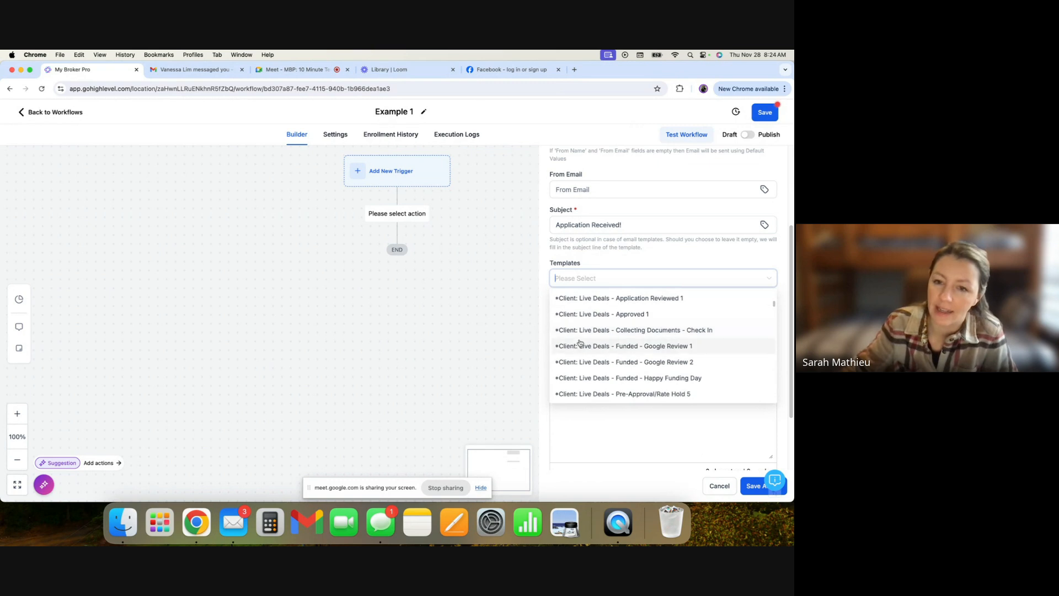
type("a")
key("BackSpace")
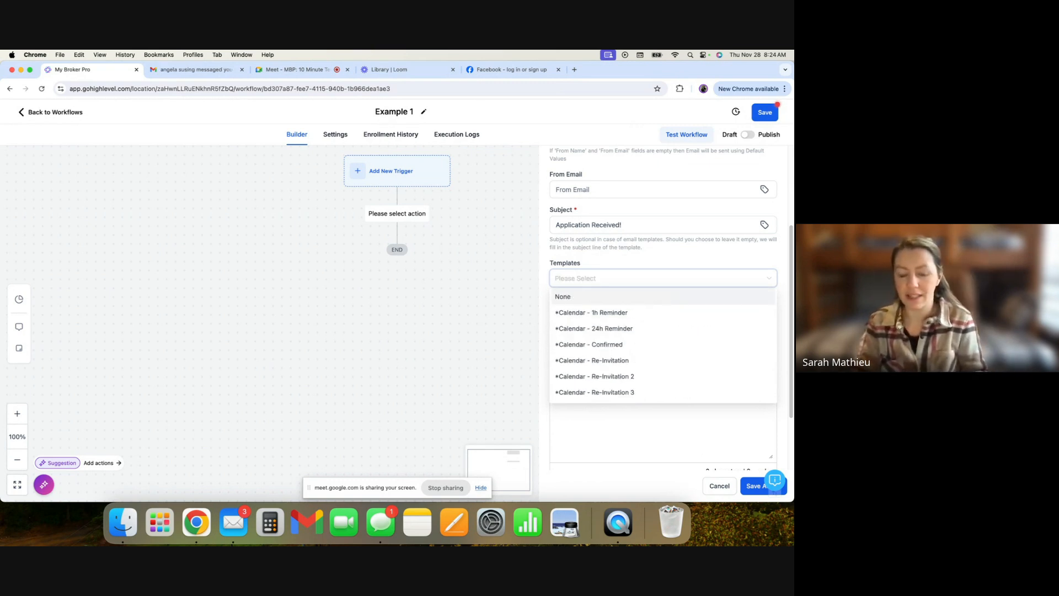
type("appli")
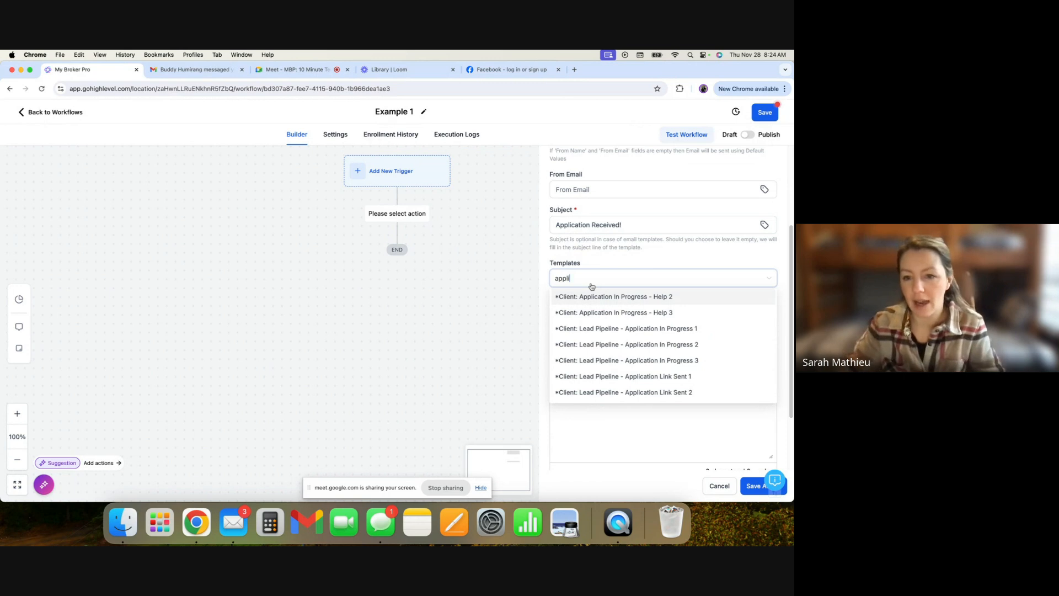
scroll(634, 335, "down", 5)
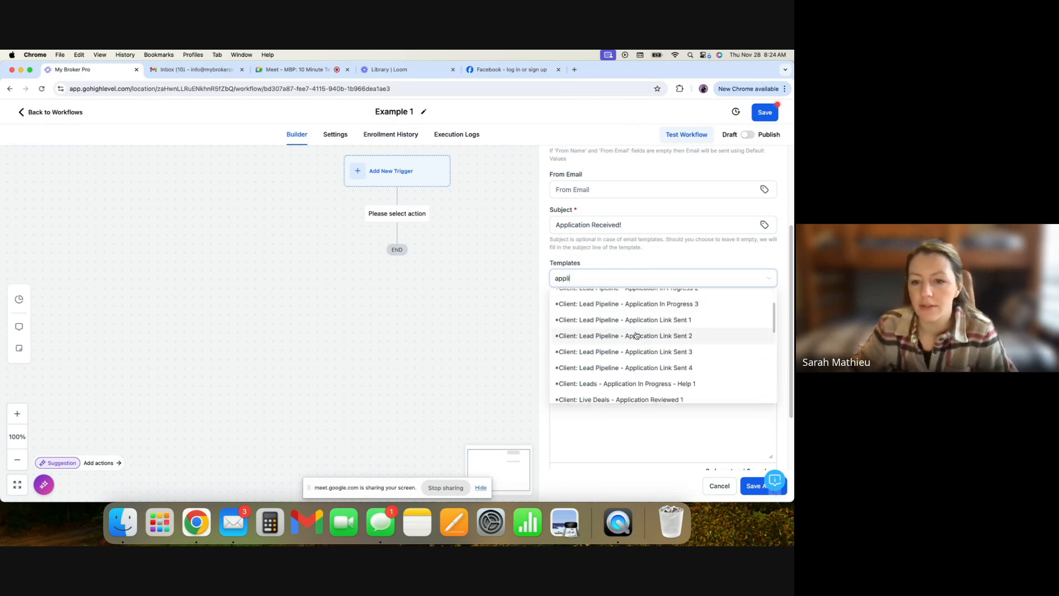
scroll(639, 337, "down", 3)
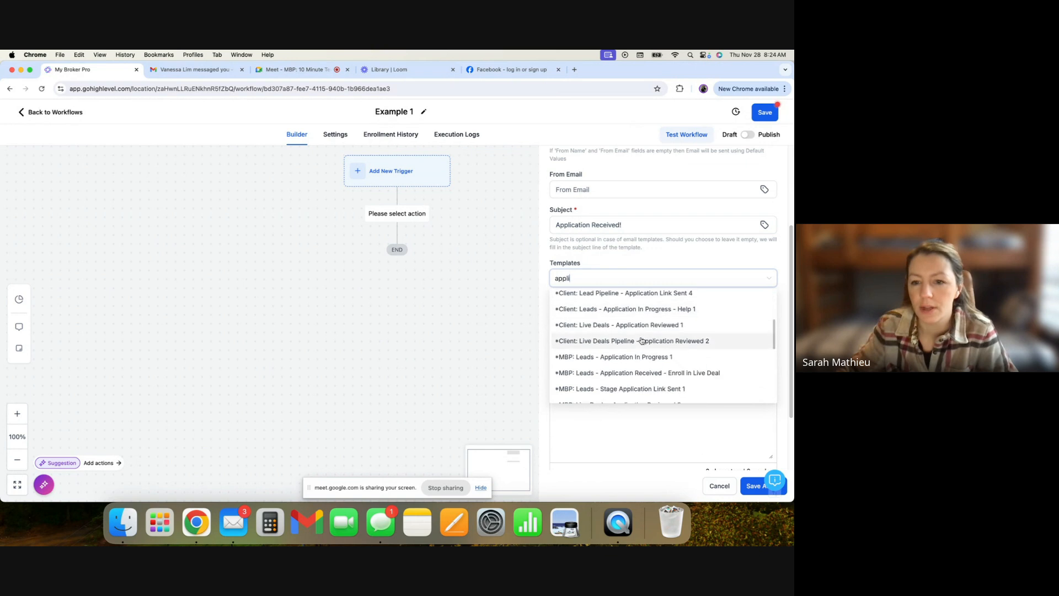
scroll(678, 370, "down", 1)
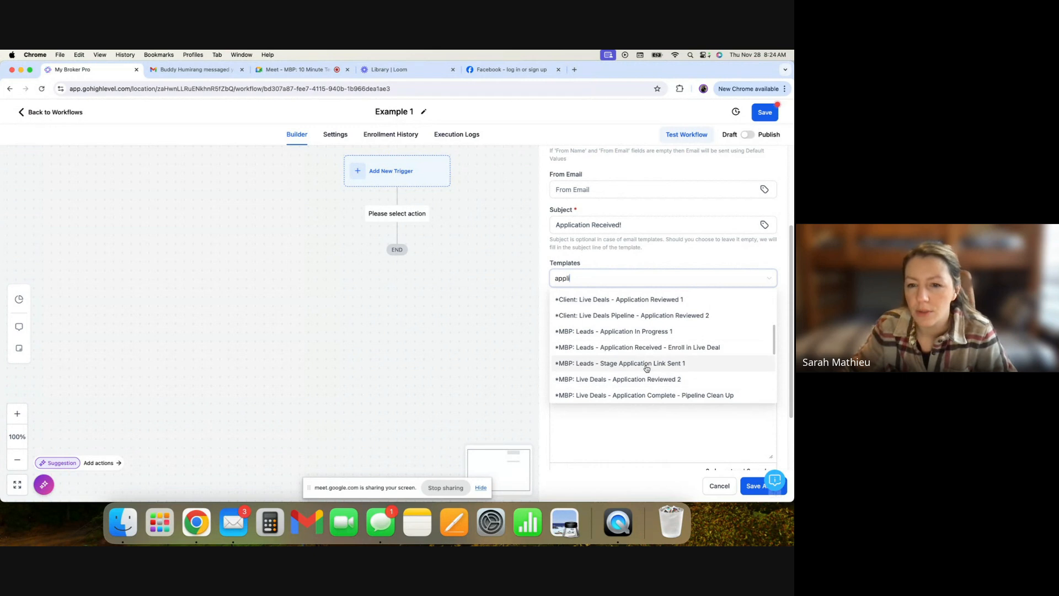
type("cation rece")
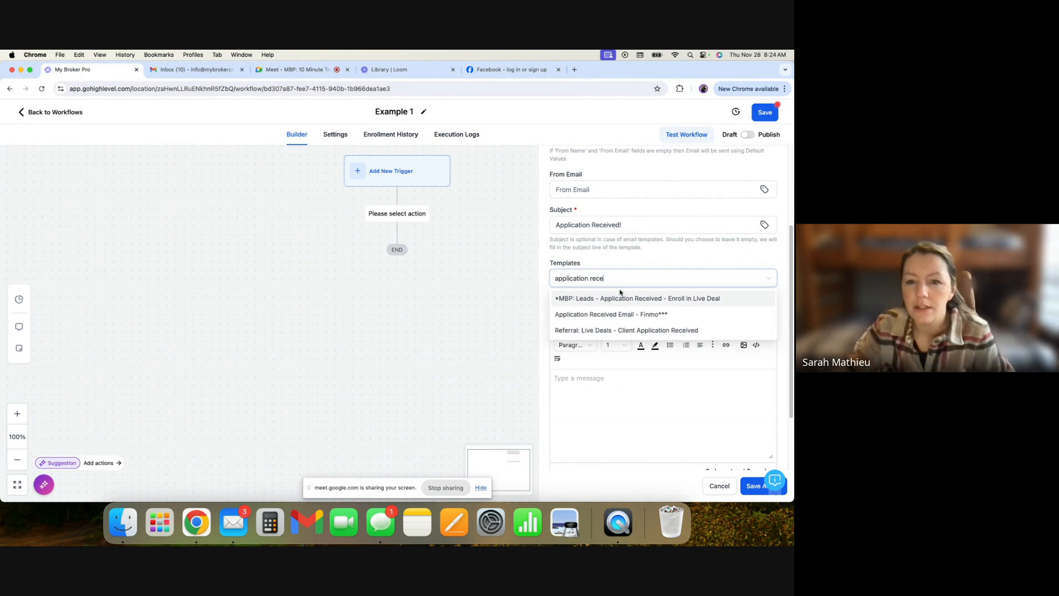
left_click(636, 331)
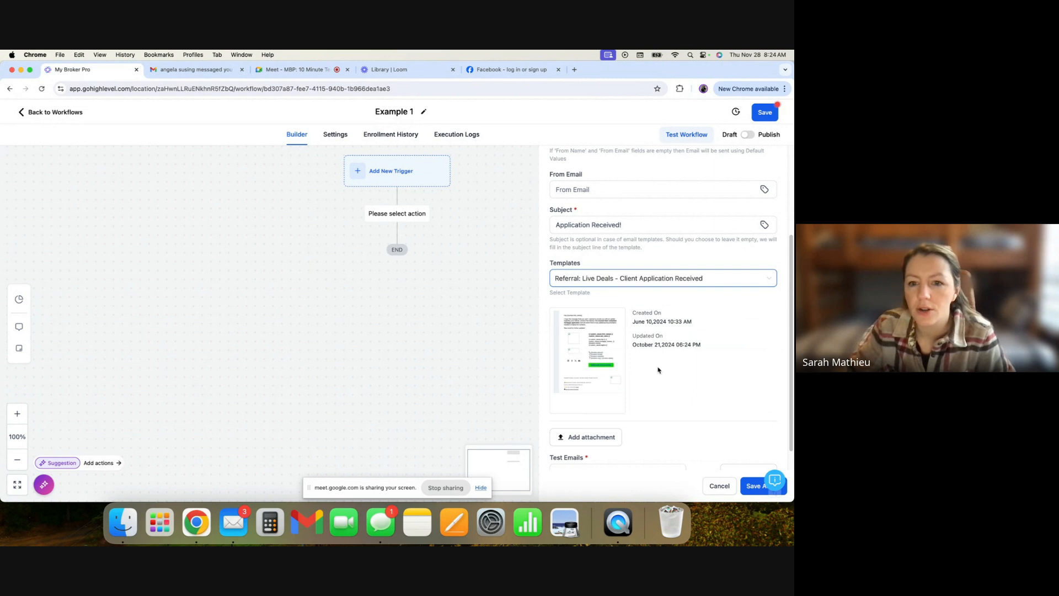
- Open the selected template in the email editor, review its body text, preview it and close the preview
mouse_move(591, 371)
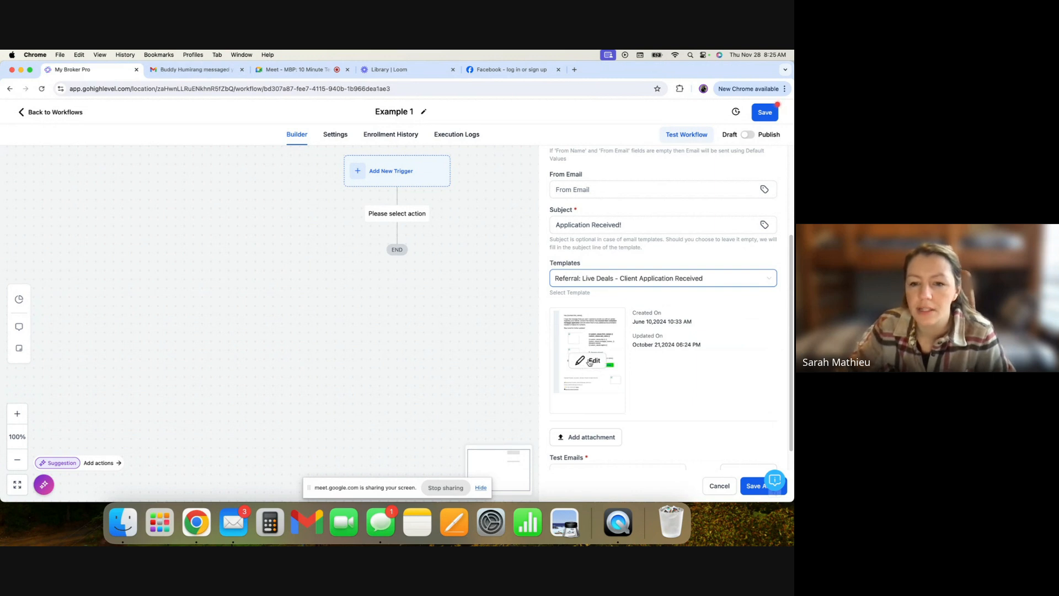
left_click(590, 361)
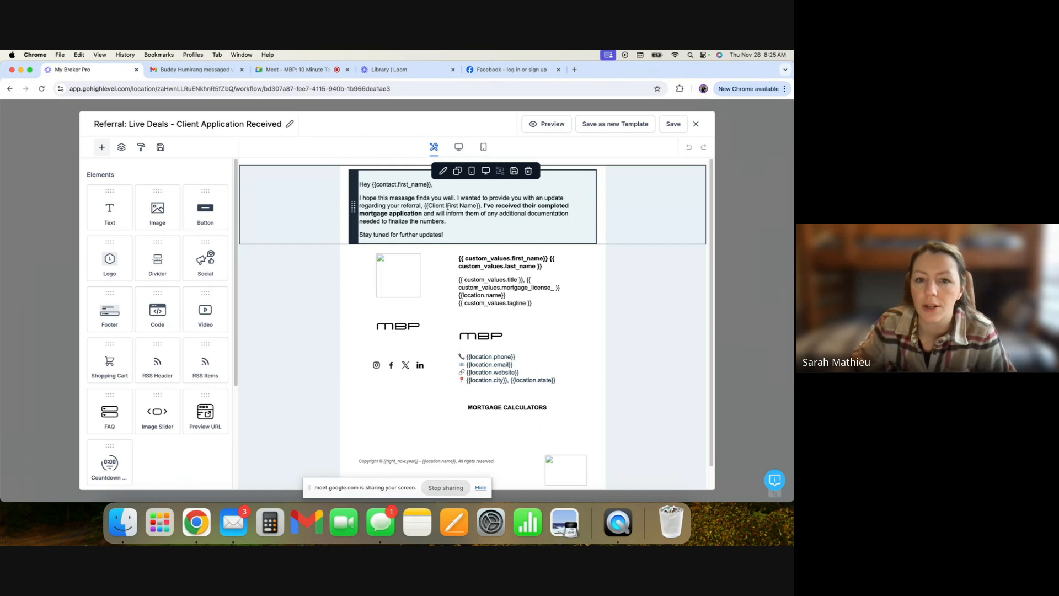
left_click_drag(482, 205, 421, 206)
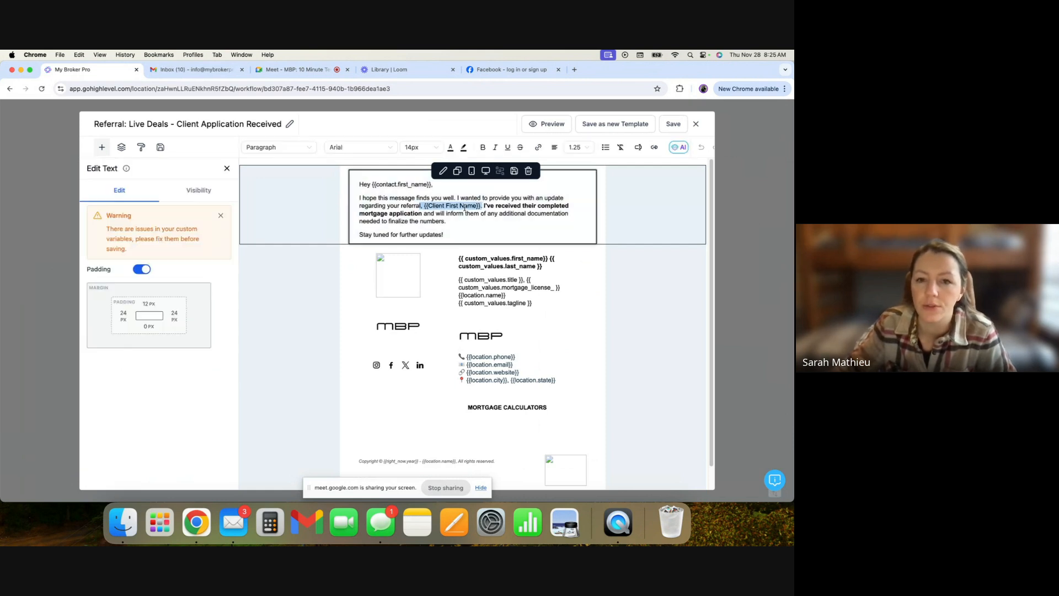
scroll(557, 182, "down", 1)
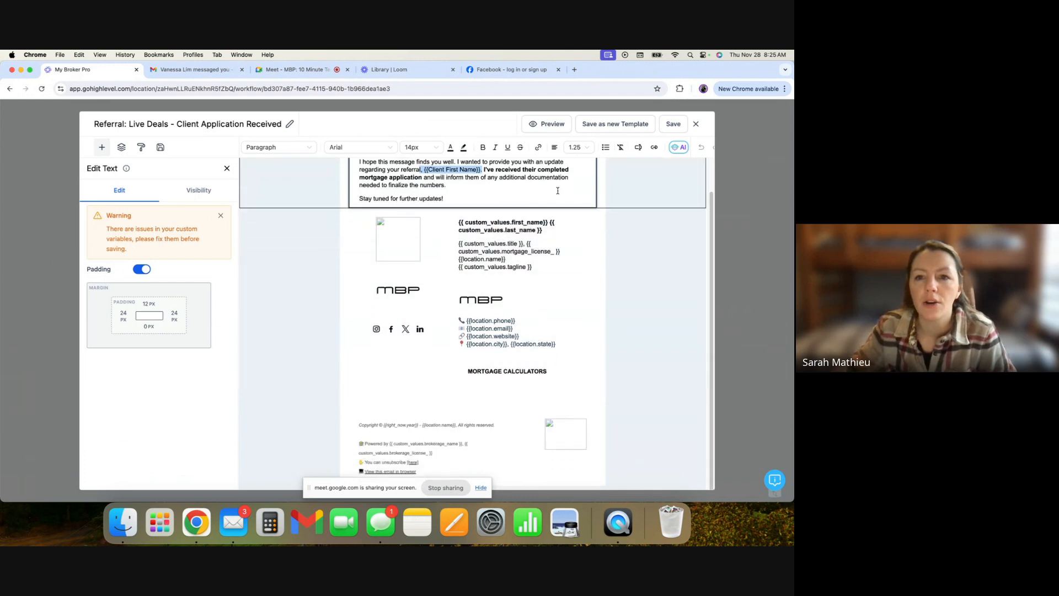
scroll(579, 166, "up", 1)
left_click(550, 127)
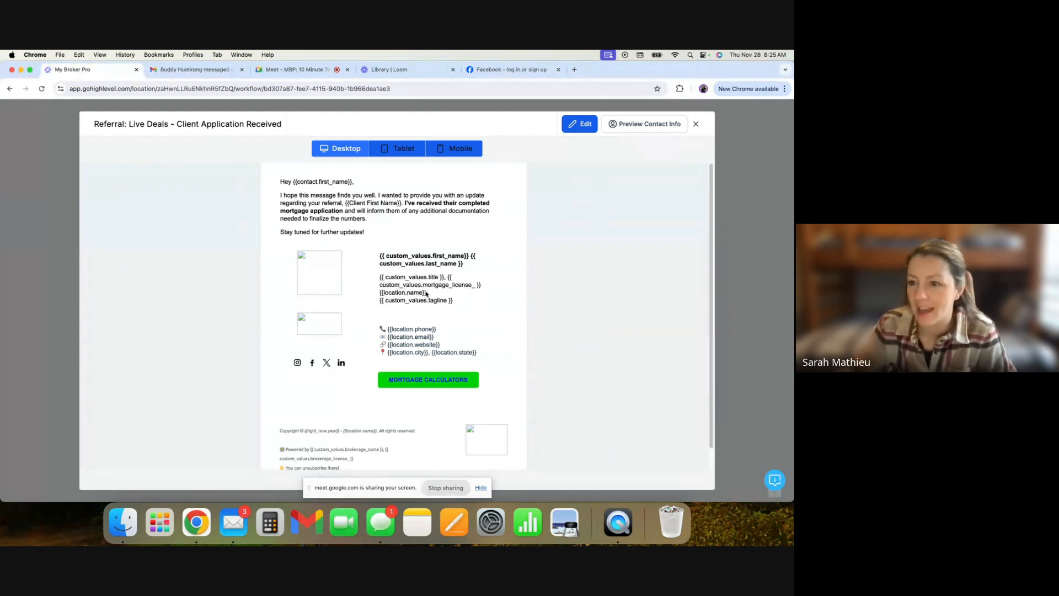
left_click(696, 123)
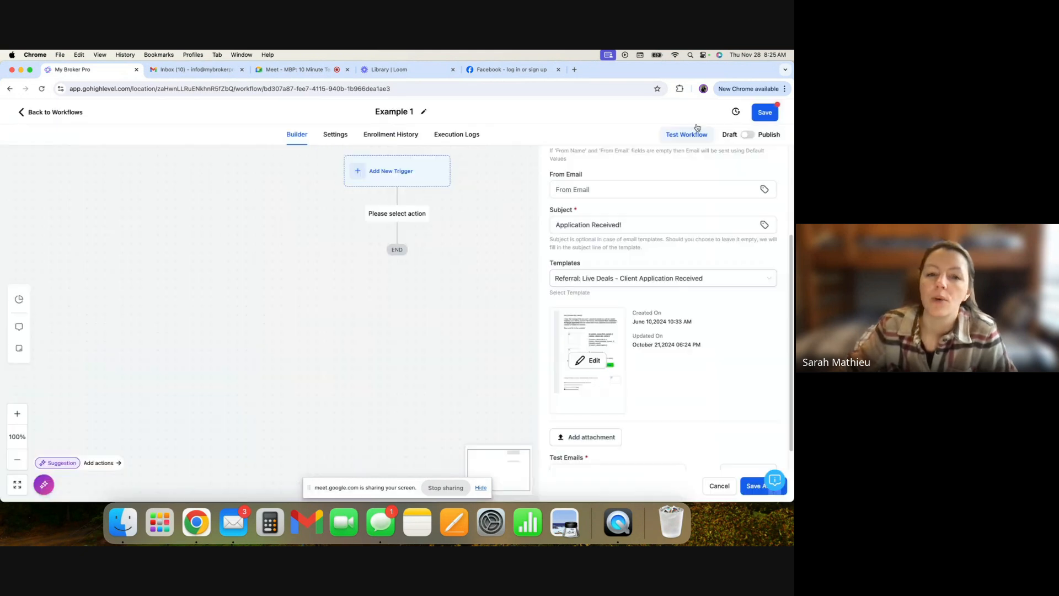
- Clear the email template selection by setting Templates to None
scroll(626, 221, "up", 3)
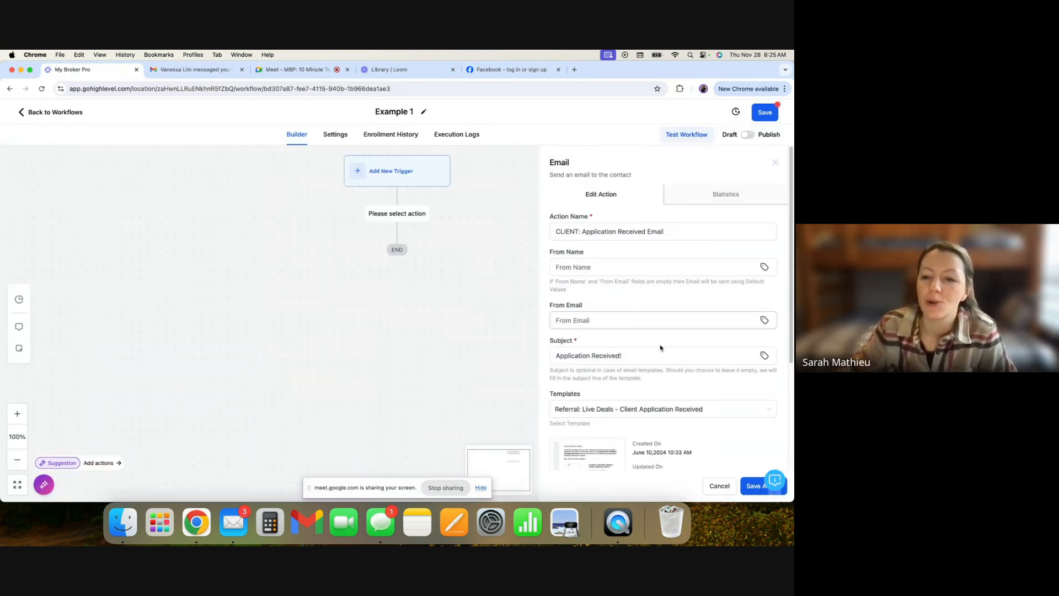
left_click(655, 409)
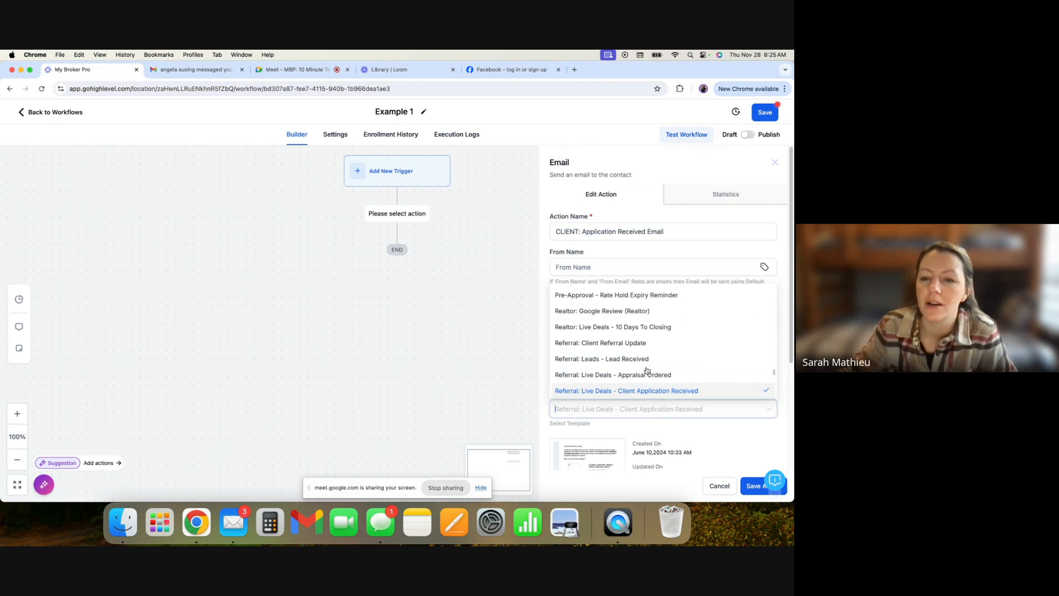
left_click(719, 432)
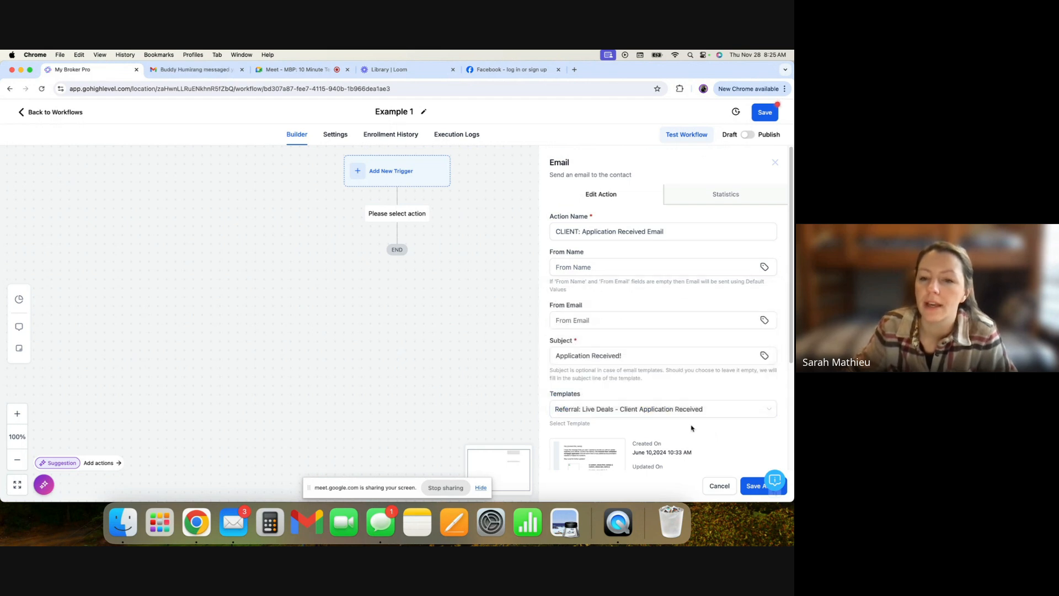
scroll(683, 419, "down", 5)
mouse_move(613, 343)
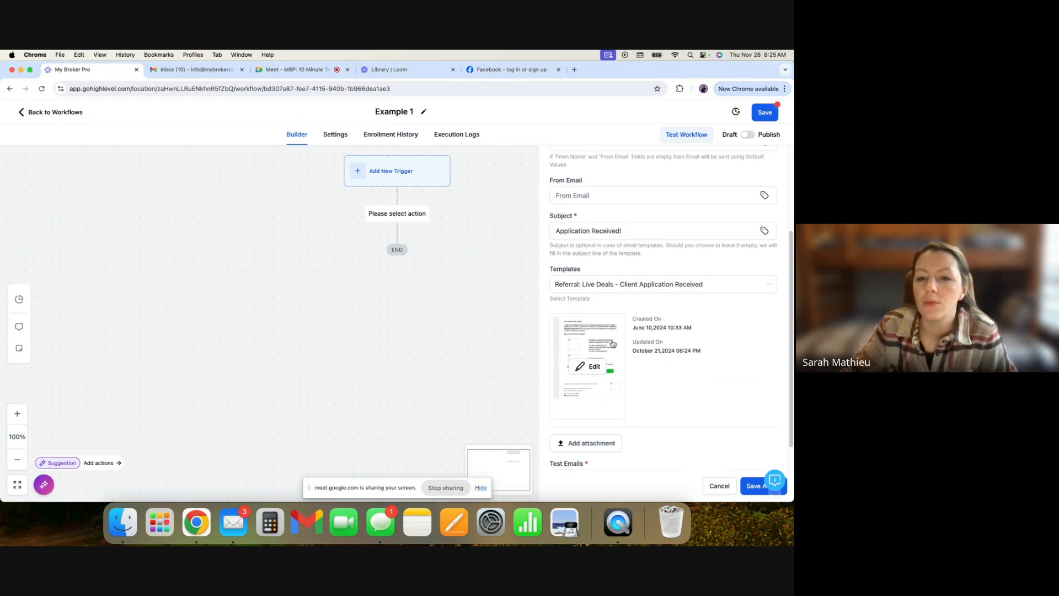
left_click(614, 285)
scroll(617, 318, "down", 5)
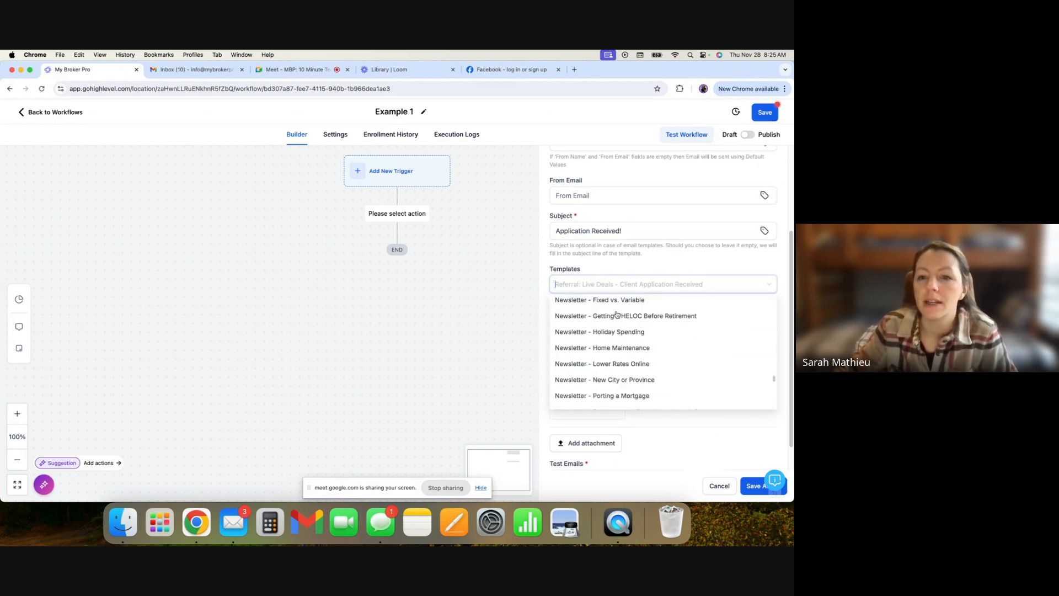
scroll(617, 315, "up", 10)
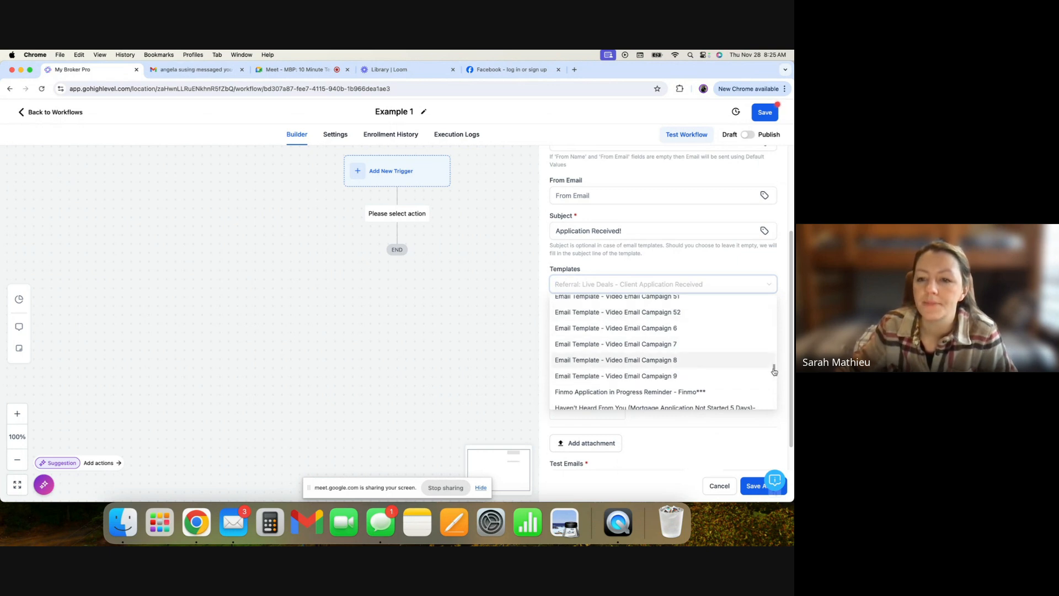
left_click_drag(775, 372, 774, 281)
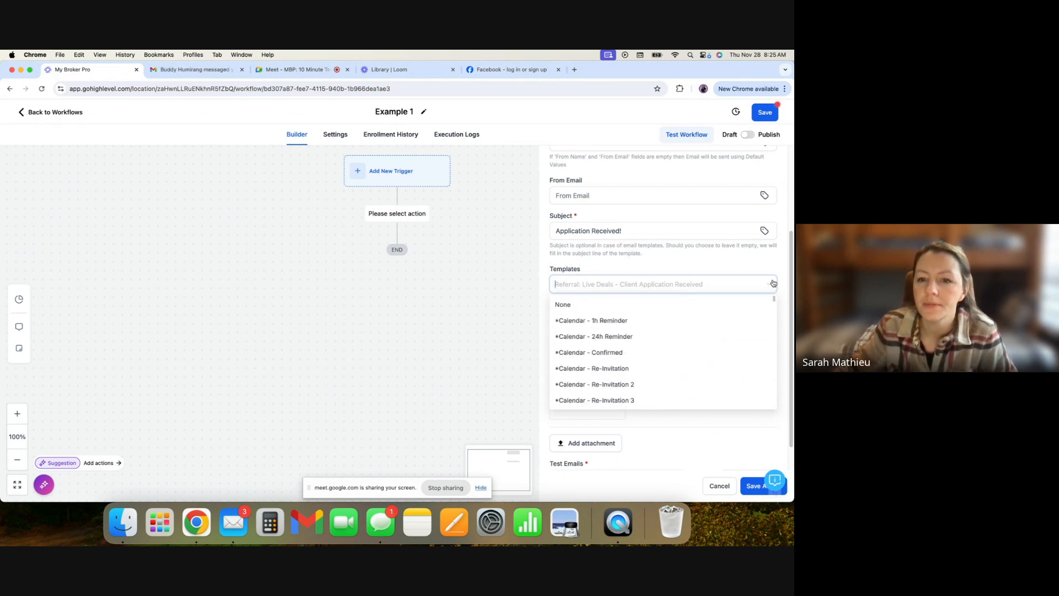
left_click(653, 308)
left_click(608, 391)
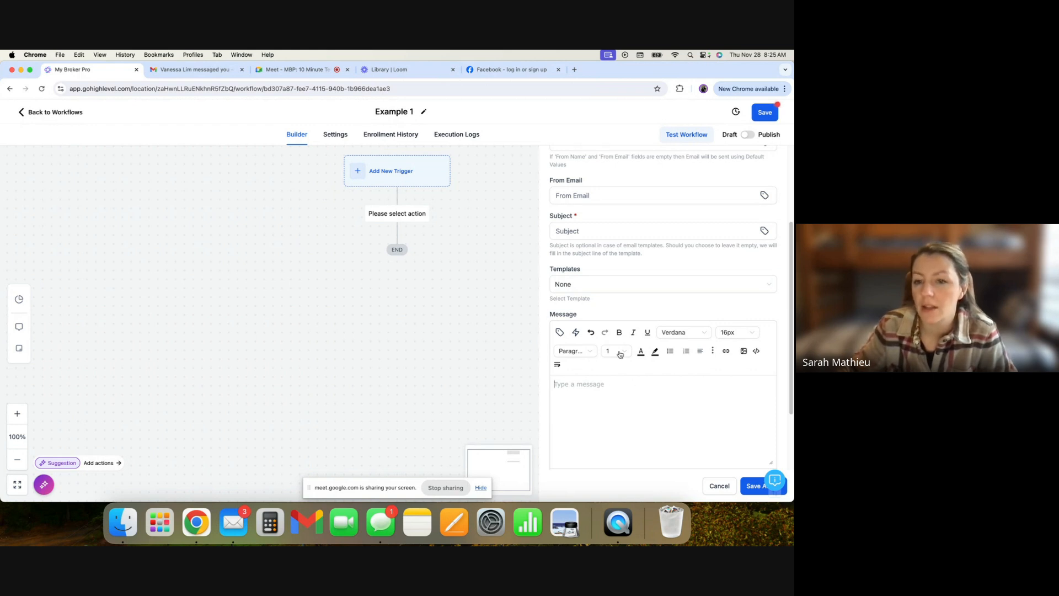
- Start the message with Hey followed by the contact's First Name merge field
type("Hey")
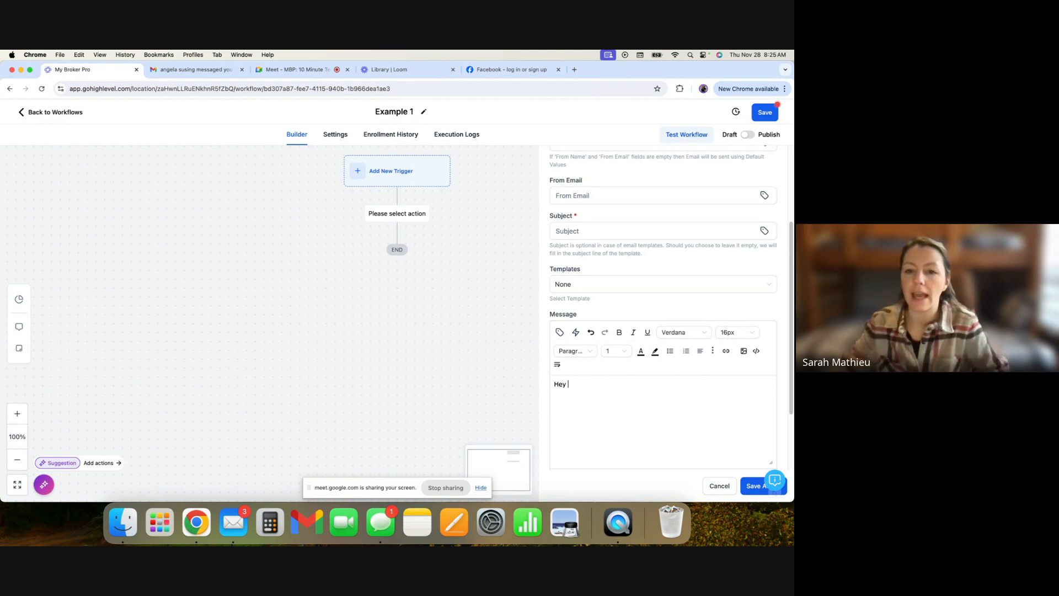
left_click(559, 333)
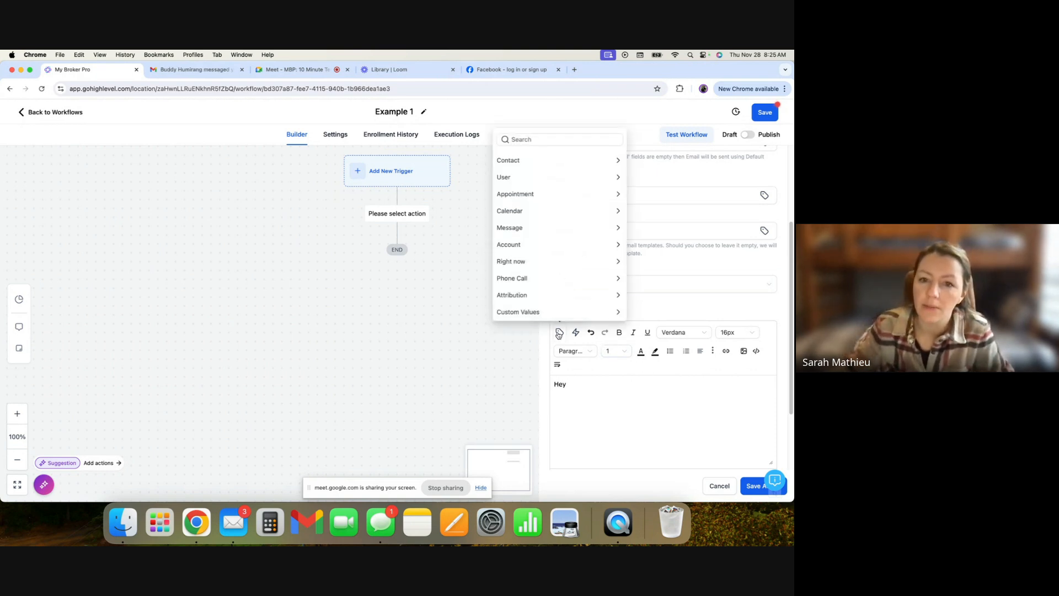
left_click(553, 164)
left_click(554, 159)
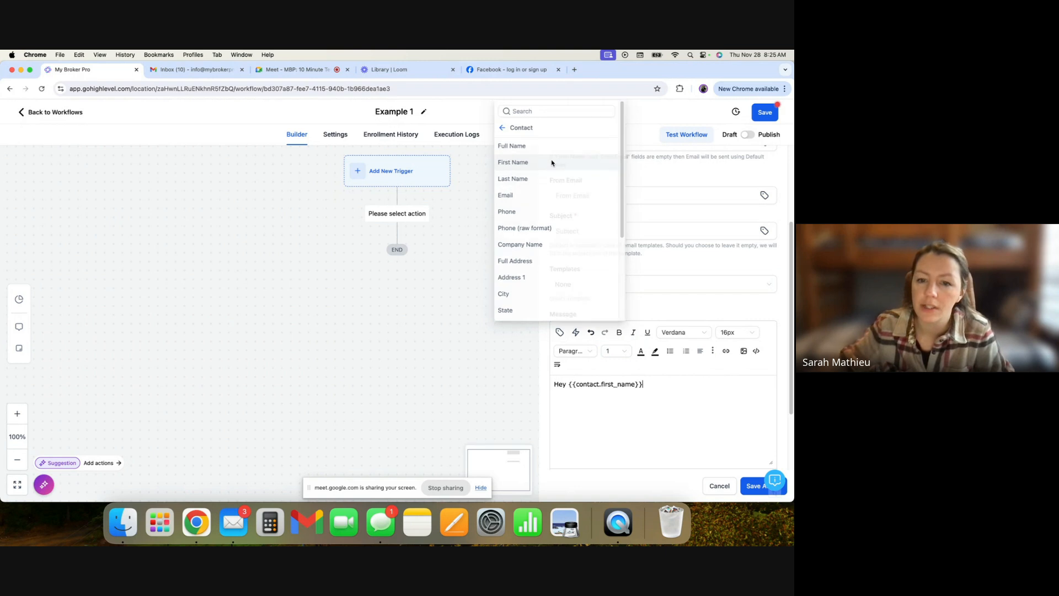
- Write the line "I hope all is well. You're application has been received. I'll be in contact soon!" in the message
type("I")
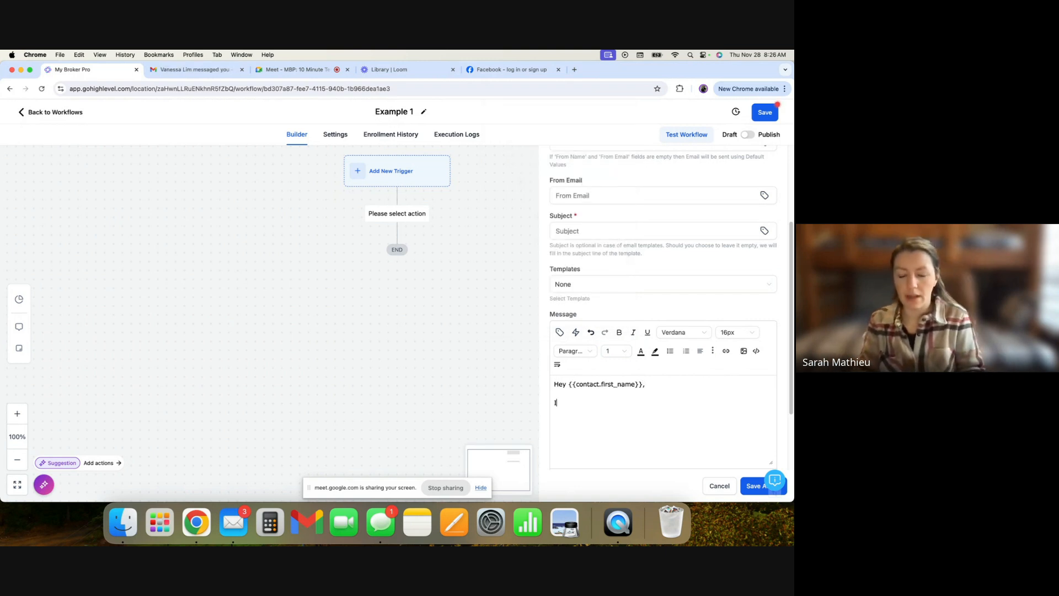
type(" hope all is well. YTou")
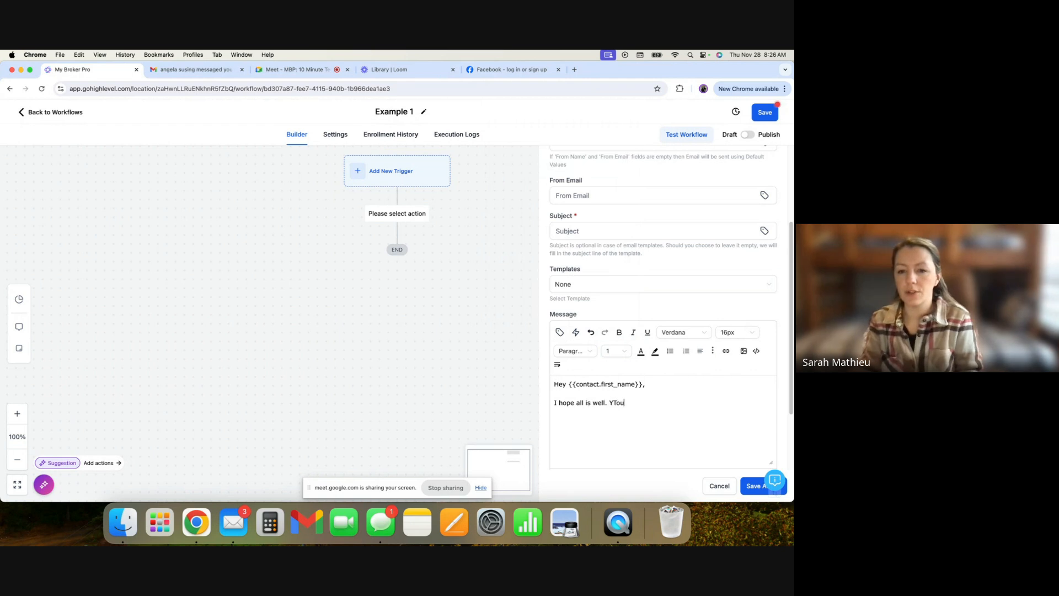
key("BackSpace")
key("BackSpace")
key("BackSpace")
type("ou're a")
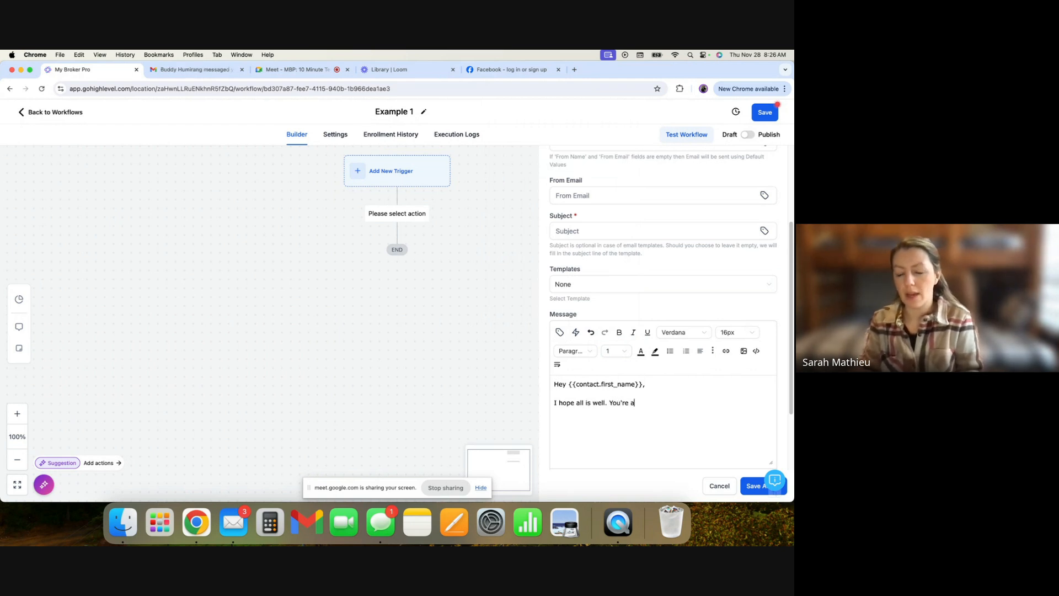
type("pplication has been rec")
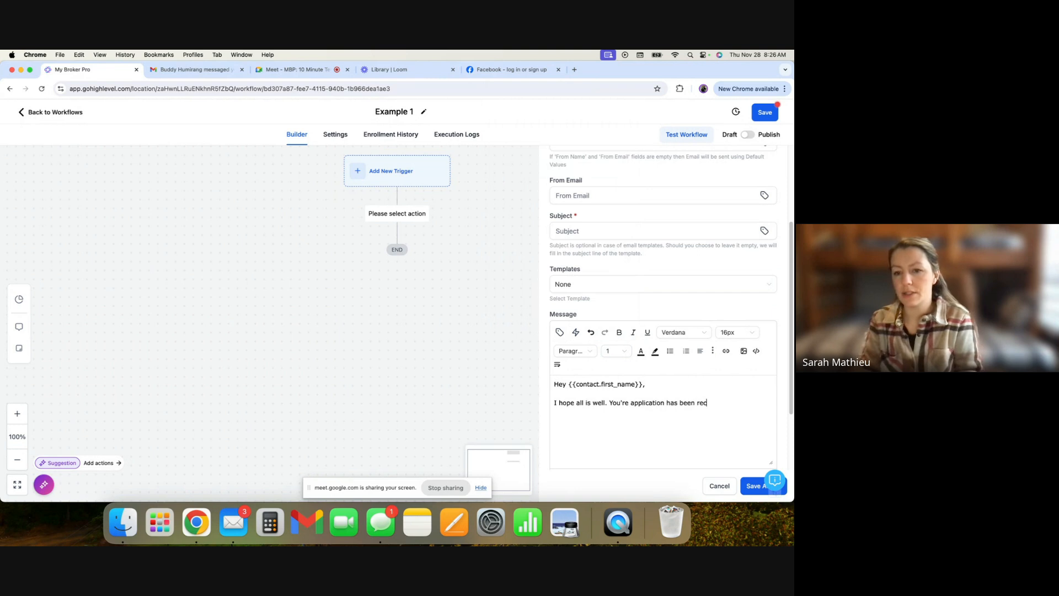
type("eived. I'll ")
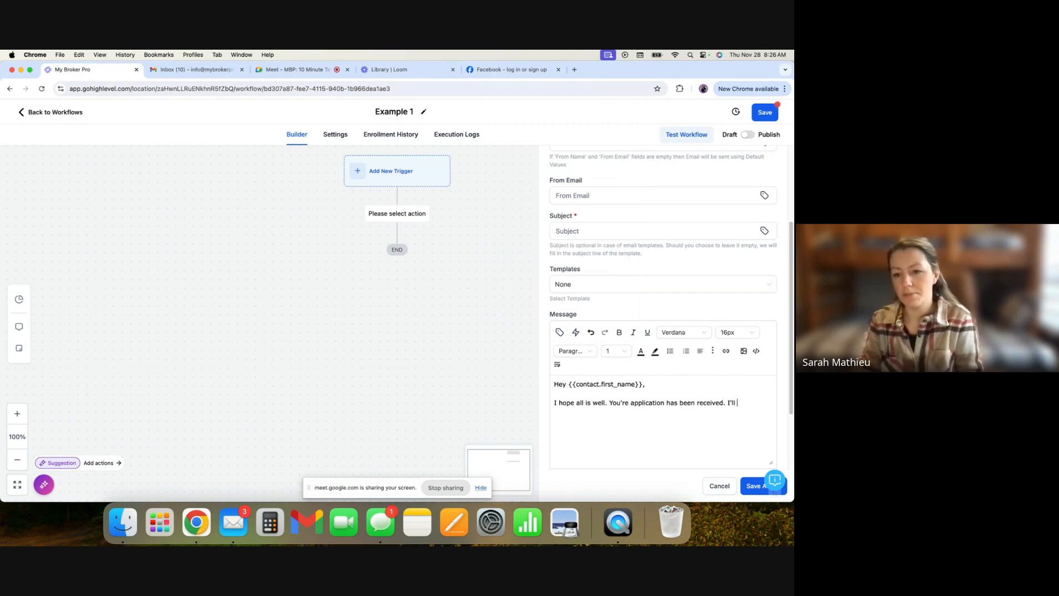
type("be in contact soon!")
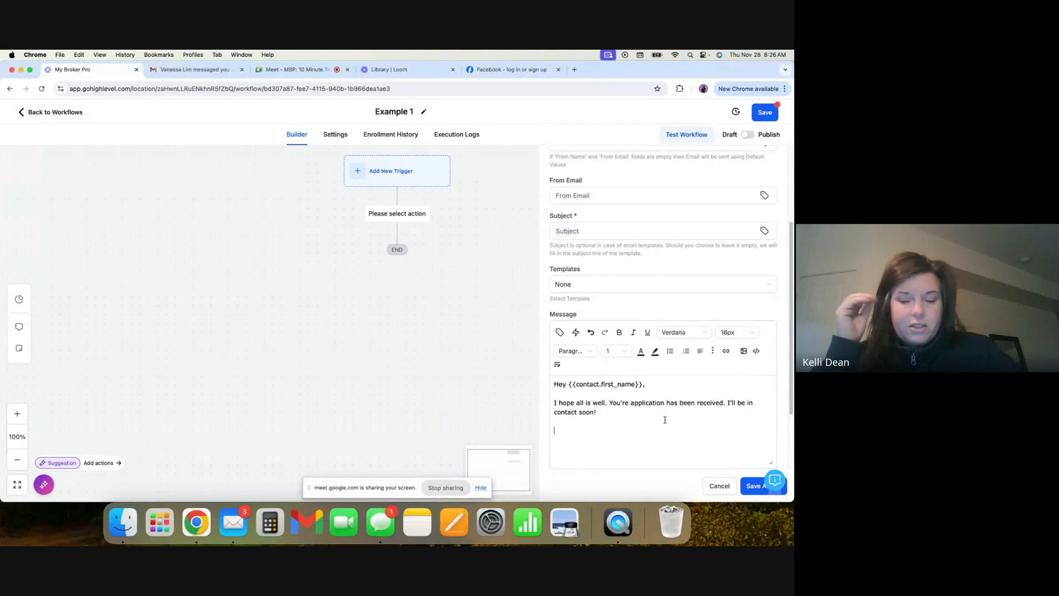
- Try adding the sender's full name as a sign-off below the message, then delete it
left_click_drag(557, 431, 541, 374)
left_click(564, 435)
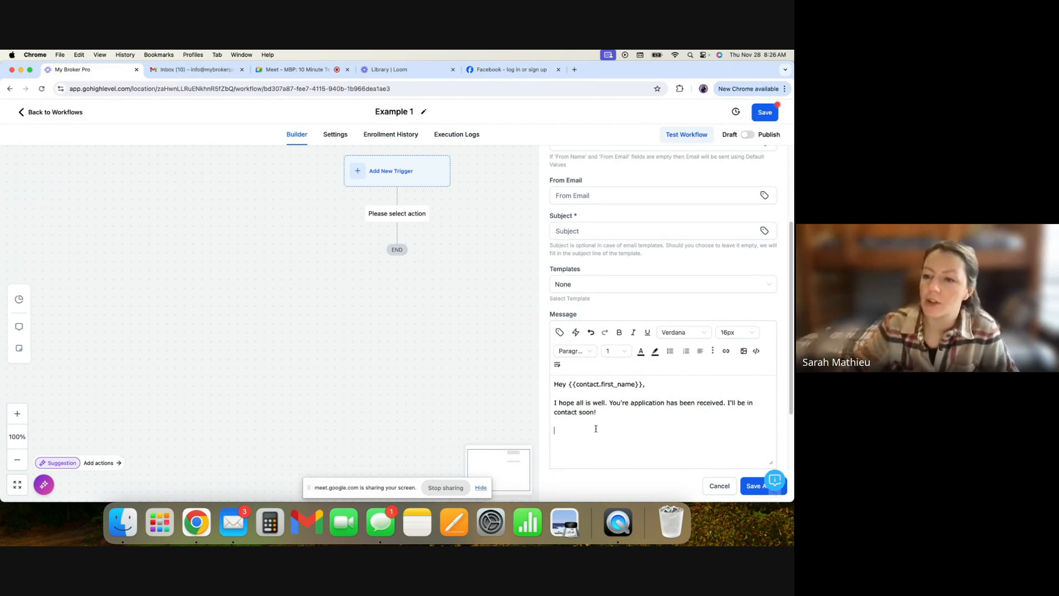
key("super+a")
left_click(564, 435)
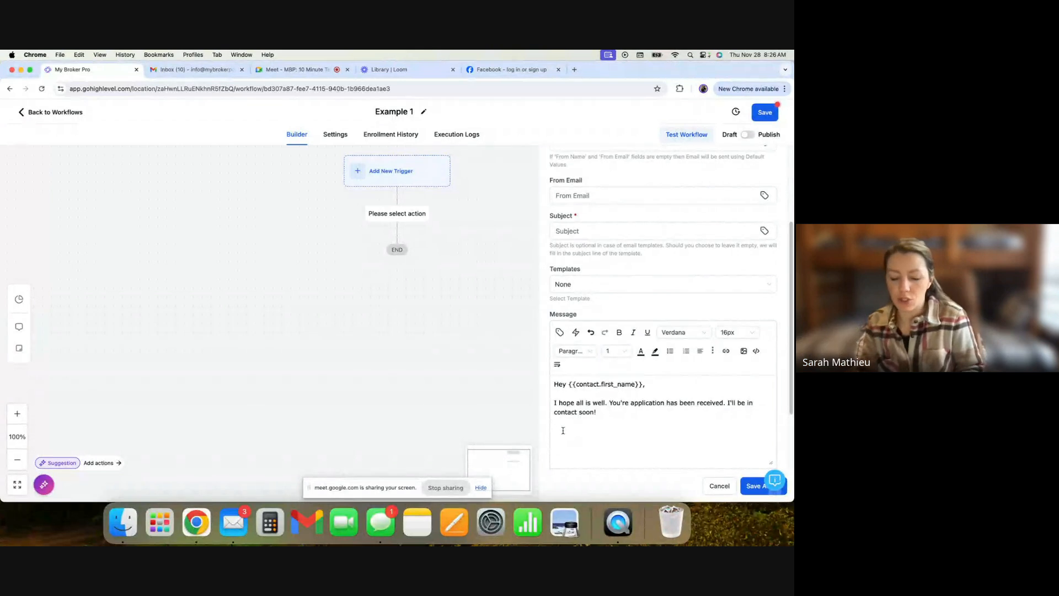
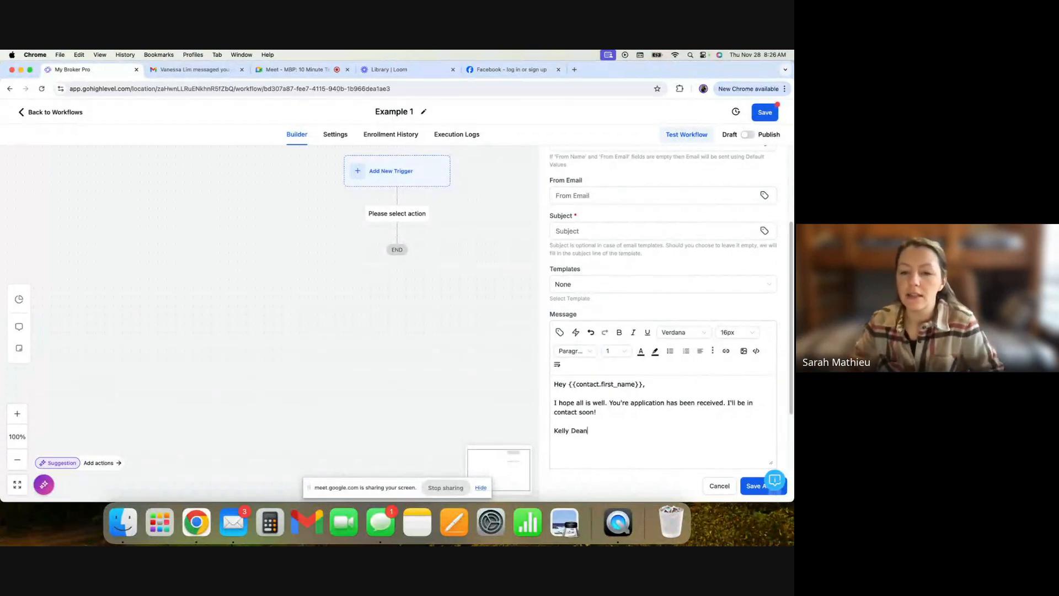
left_click_drag(588, 431, 548, 435)
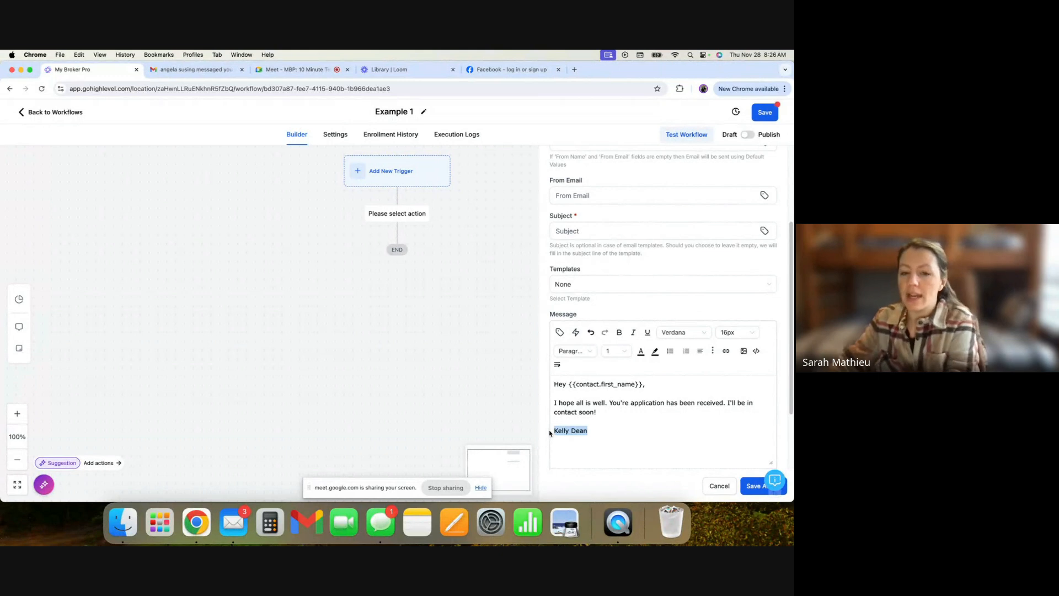
key("BackSpace")
- Insert the user's Full Name merge field as the message sign-off
left_click(560, 333)
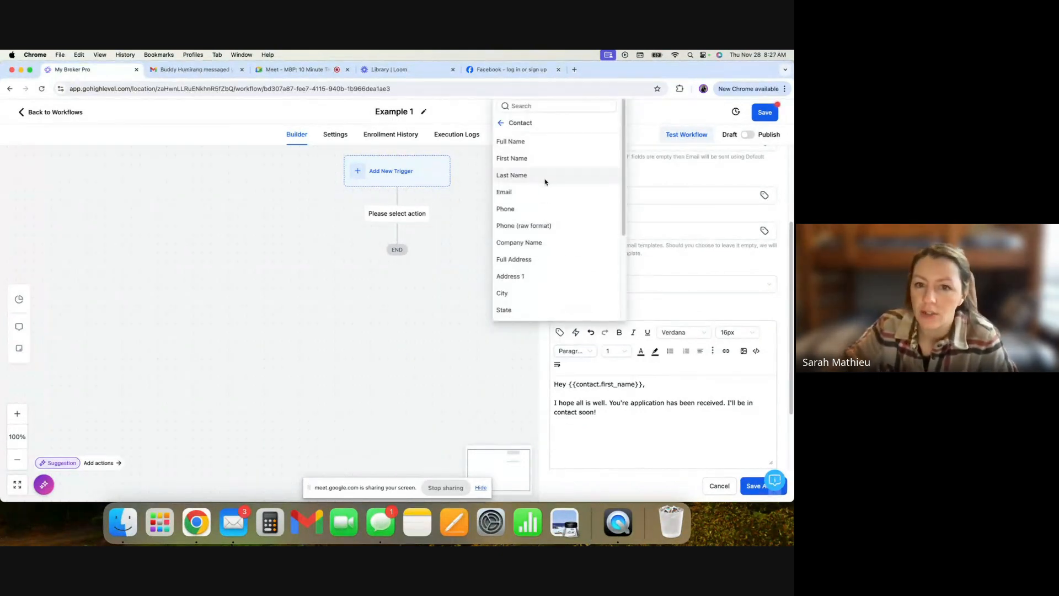
left_click(501, 123)
left_click(531, 177)
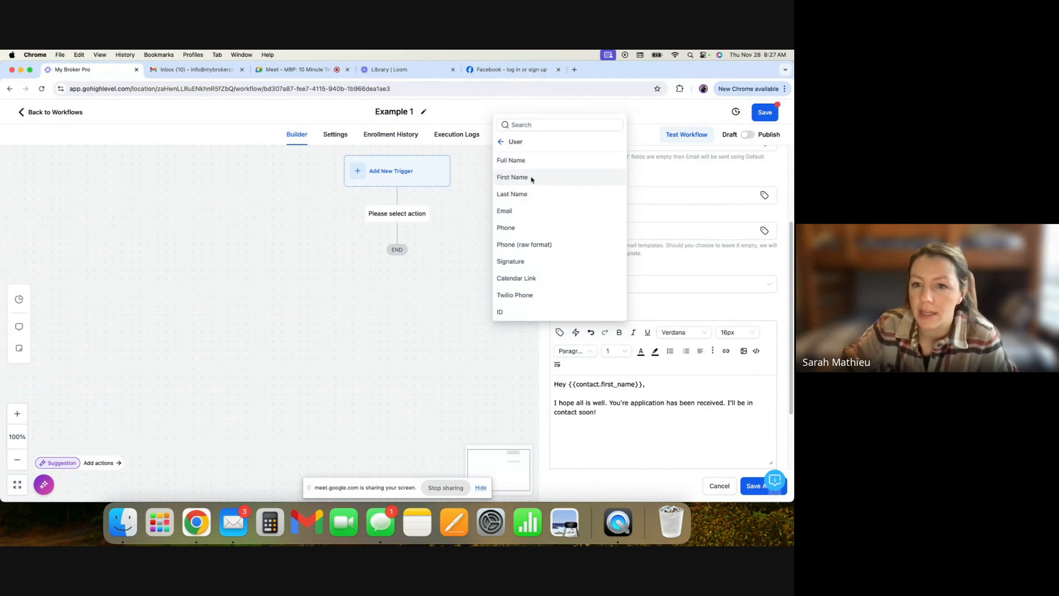
left_click(545, 164)
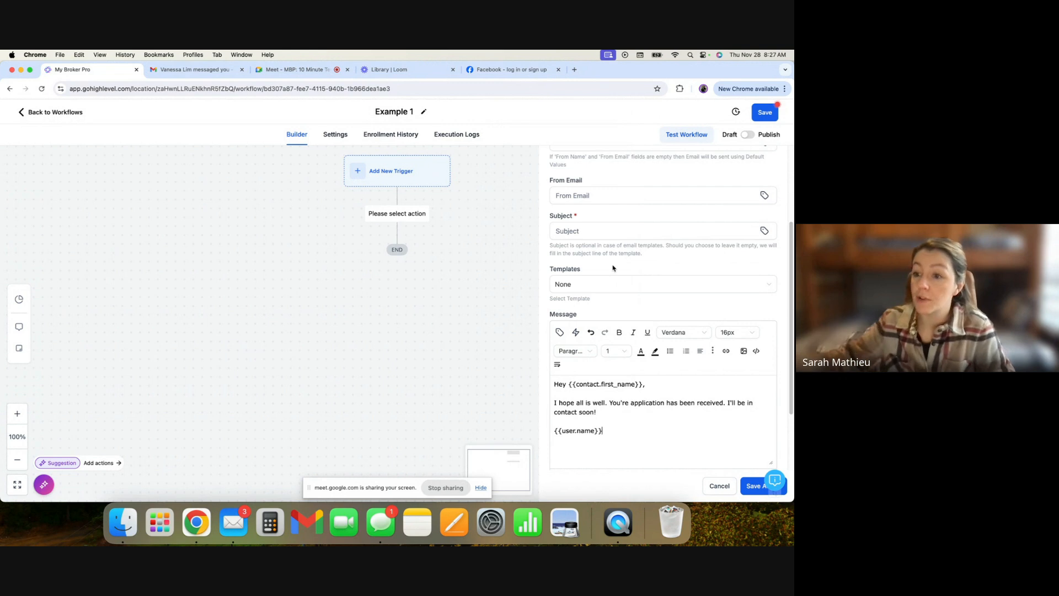
- Replace the sign-off merge field with the sender's full name typed out
left_click_drag(603, 431, 541, 436)
key("BackSpace")
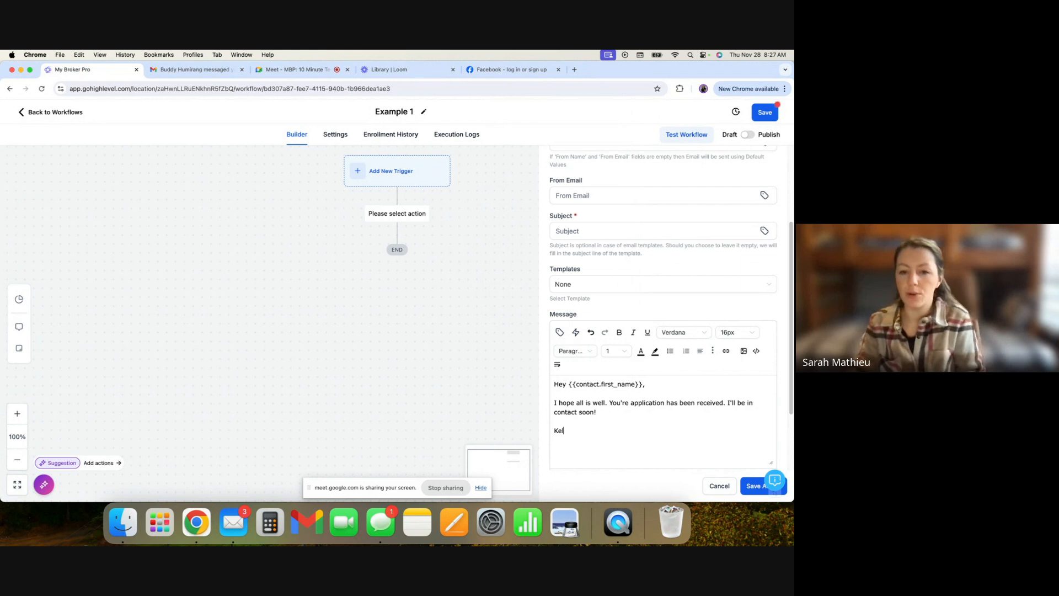
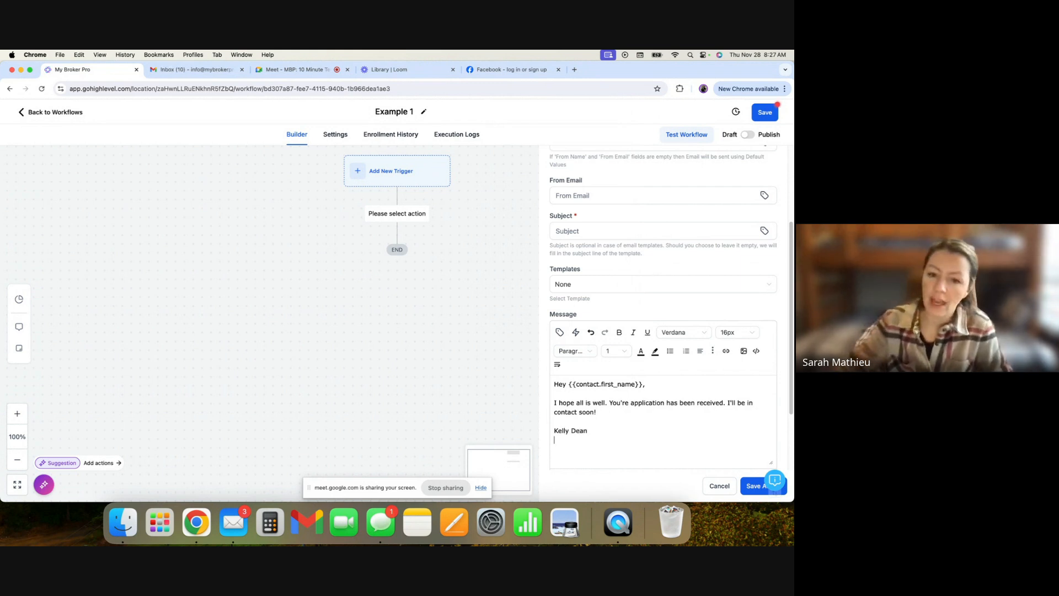
- Insert the user's Signature merge field on a new line below the sign-off name
left_click(560, 332)
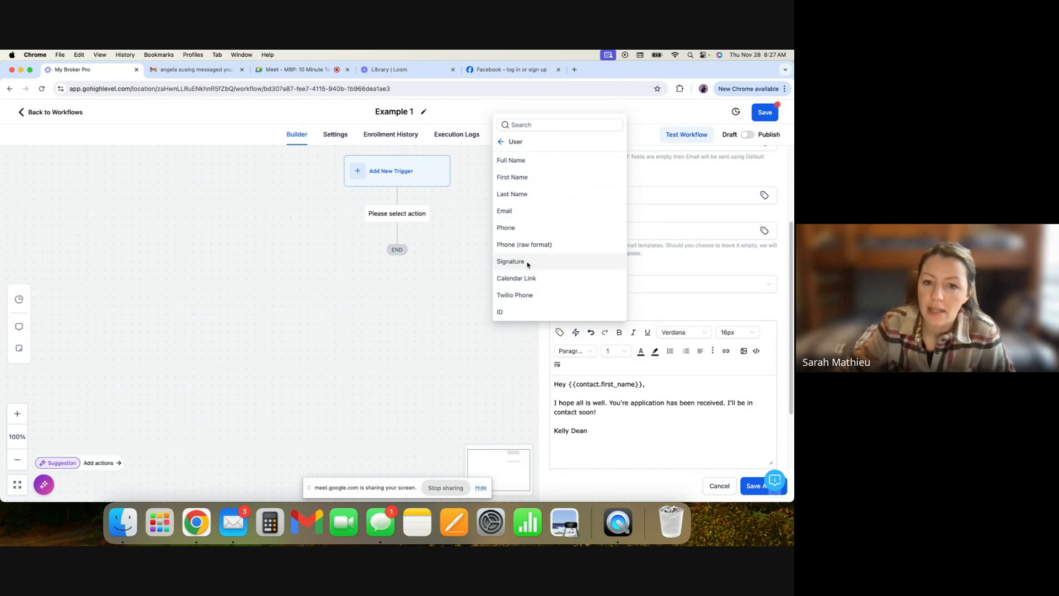
left_click(502, 141)
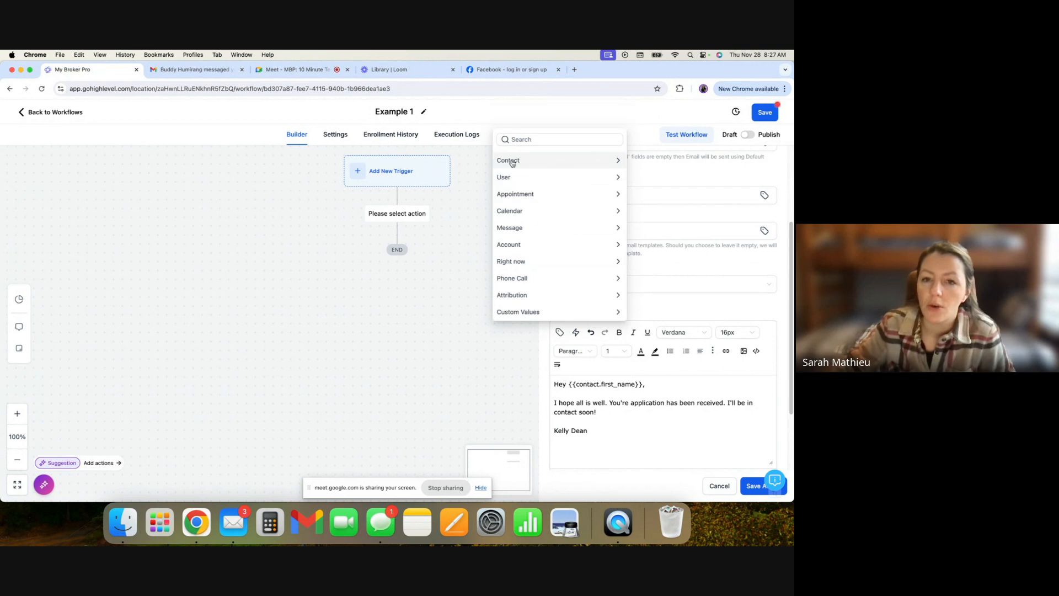
left_click(516, 179)
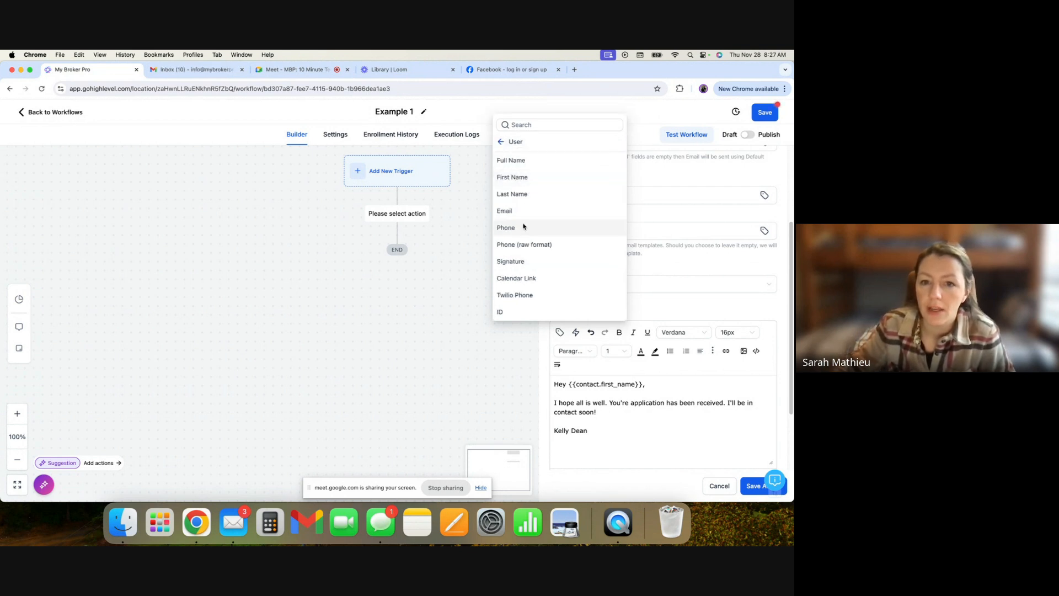
left_click(523, 261)
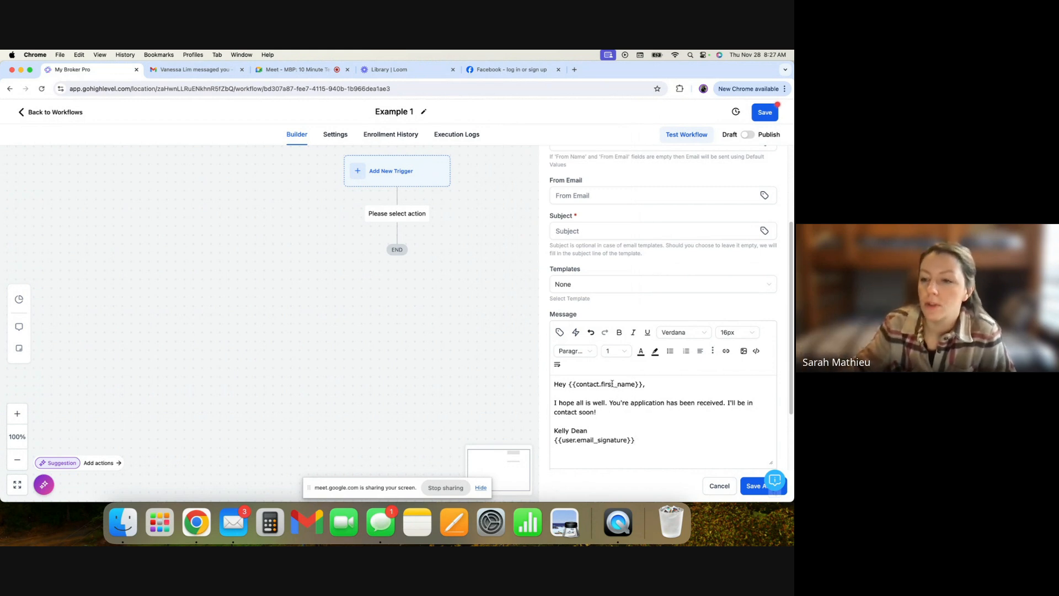
mouse_move(651, 439)
left_mouse_down()
mouse_move(558, 428)
mouse_move(554, 383)
mouse_move(613, 445)
left_mouse_up()
left_click(640, 442)
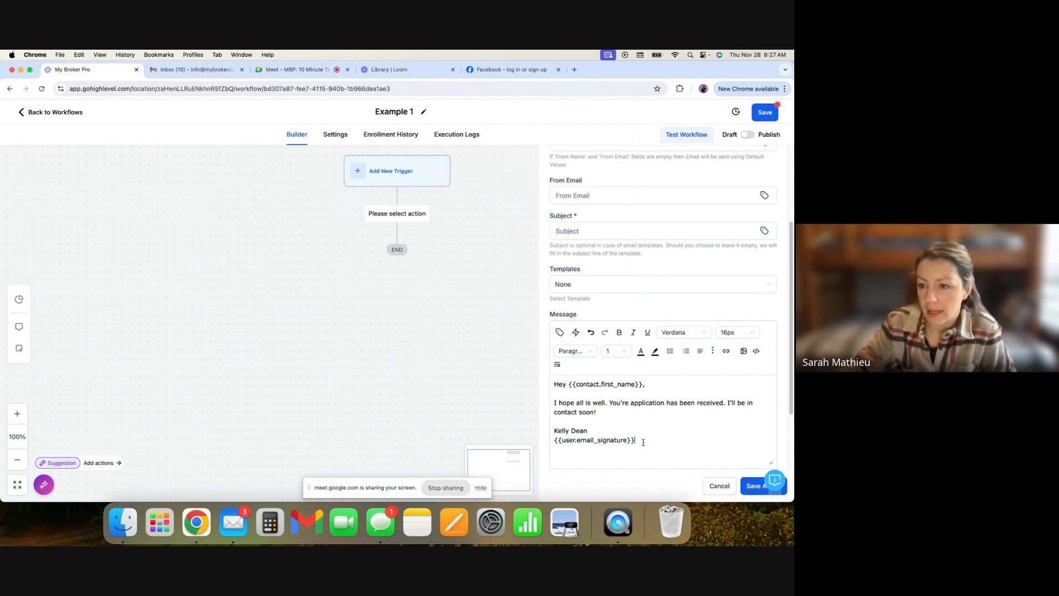
left_click_drag(652, 441, 553, 382)
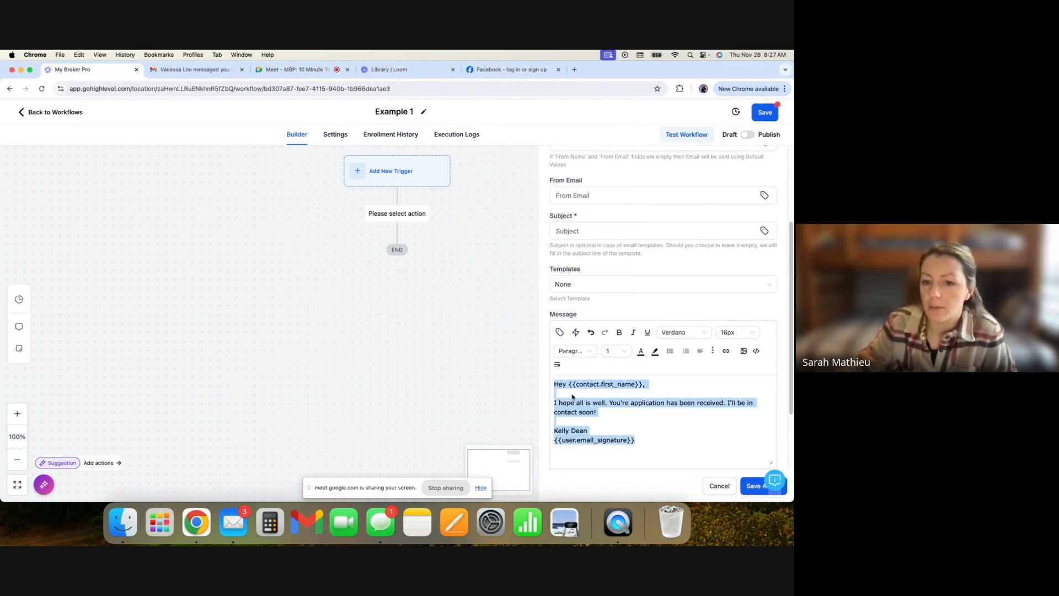
left_click(649, 440)
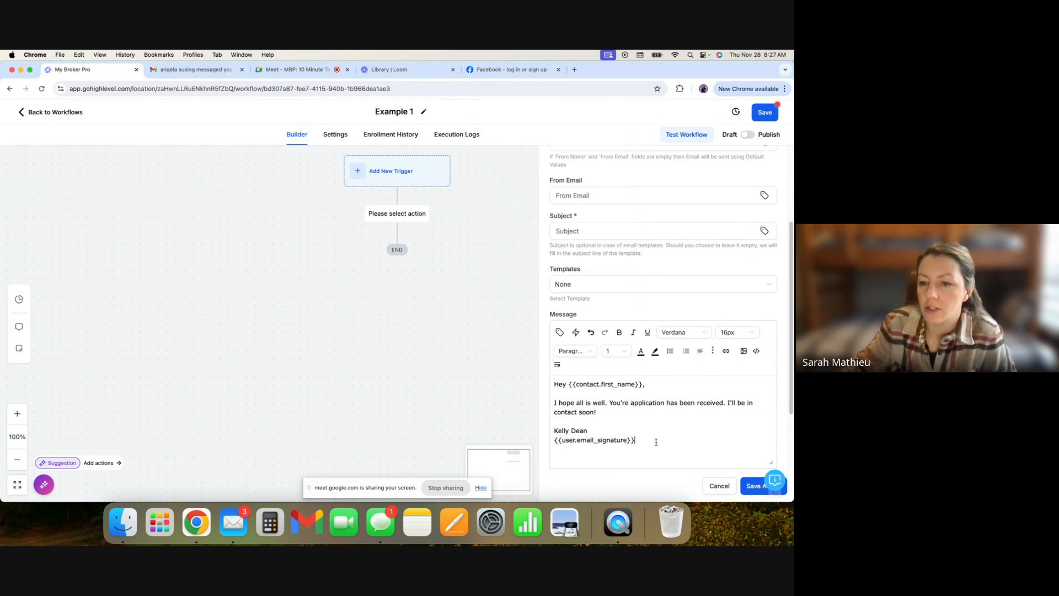
left_click_drag(635, 441, 563, 440)
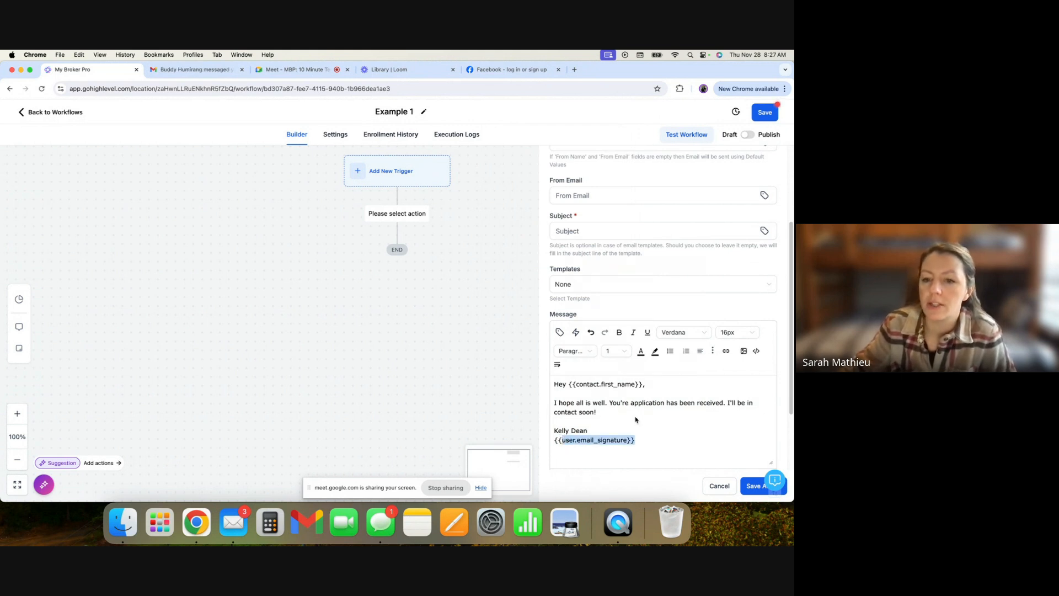
left_click_drag(635, 420, 618, 367)
- Choose the email template *Client: Lead Pipeline - Application In Progress 1 for the action
left_click(561, 285)
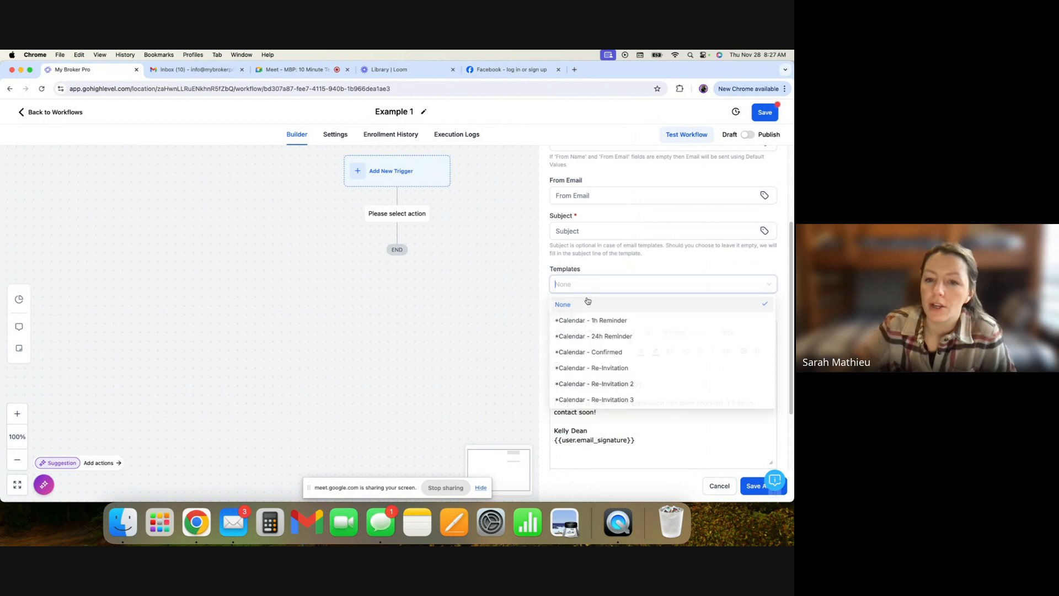
scroll(643, 366, "down", 10)
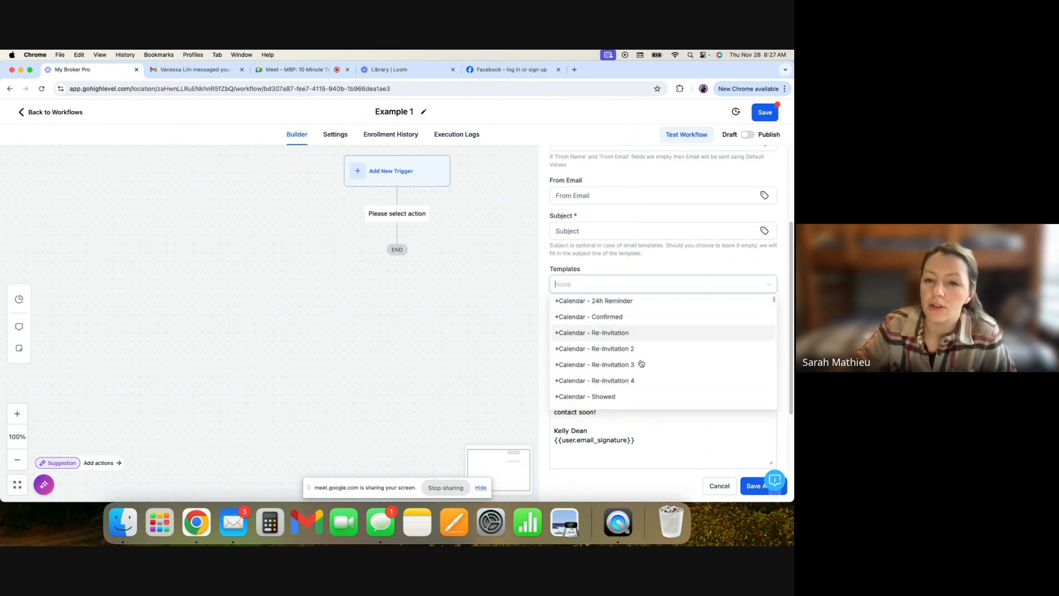
left_click(624, 358)
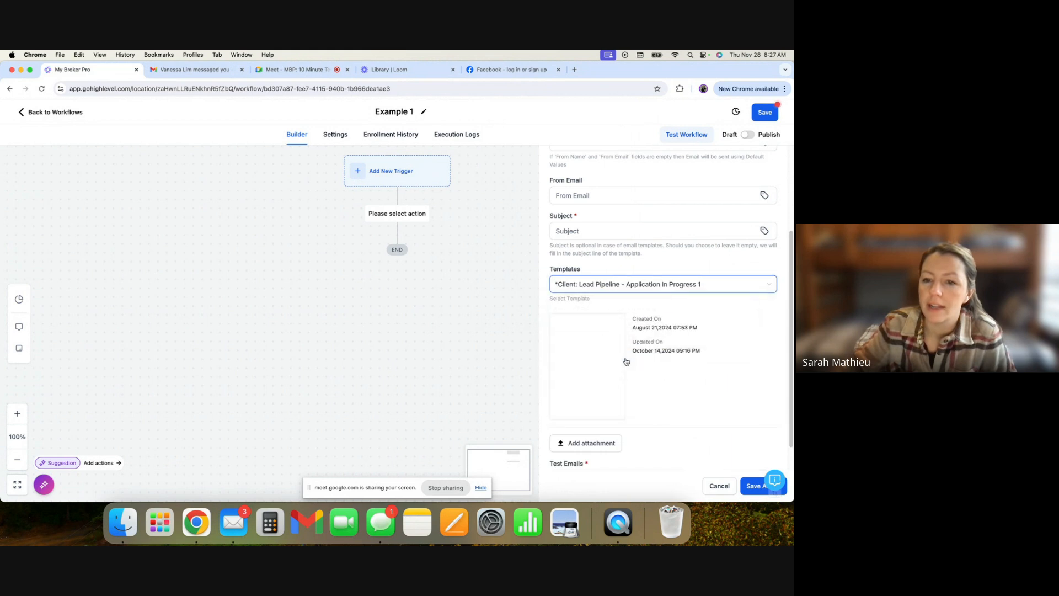
- Open the selected template in the editor and preview its content, then close it
left_click(595, 367)
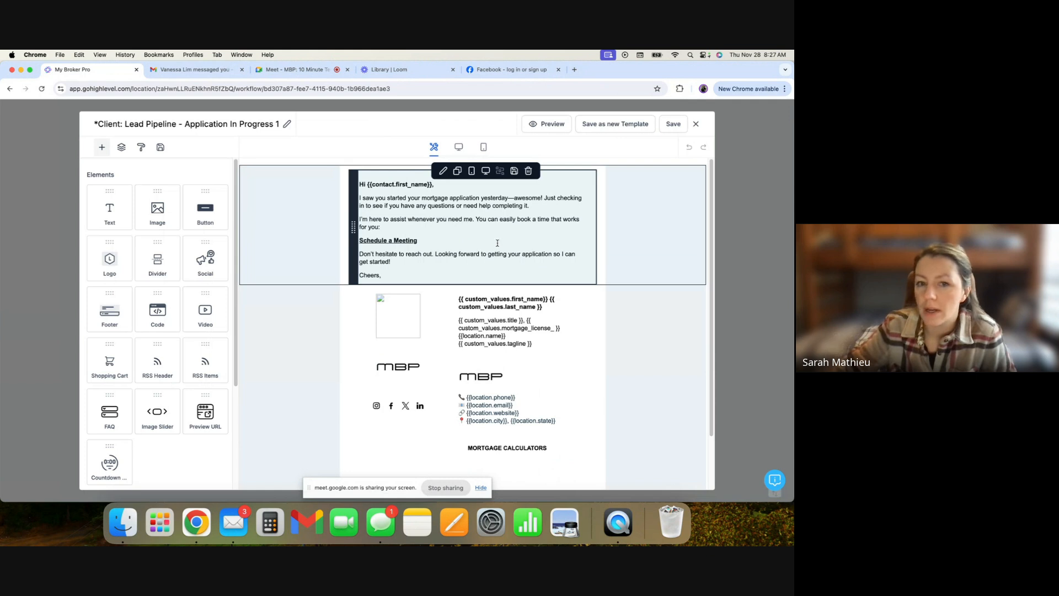
left_click(549, 127)
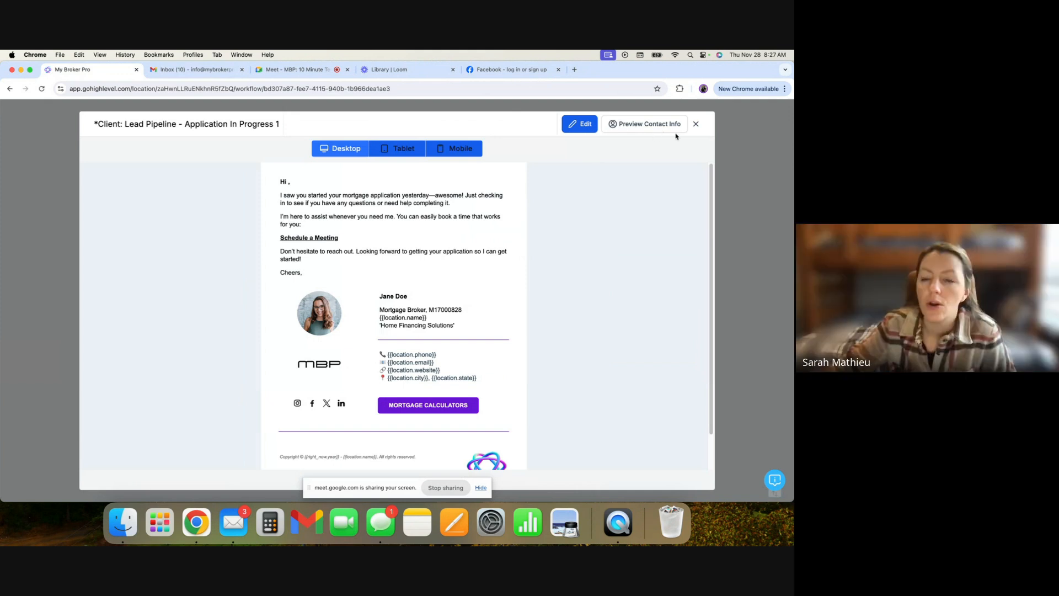
left_click(695, 123)
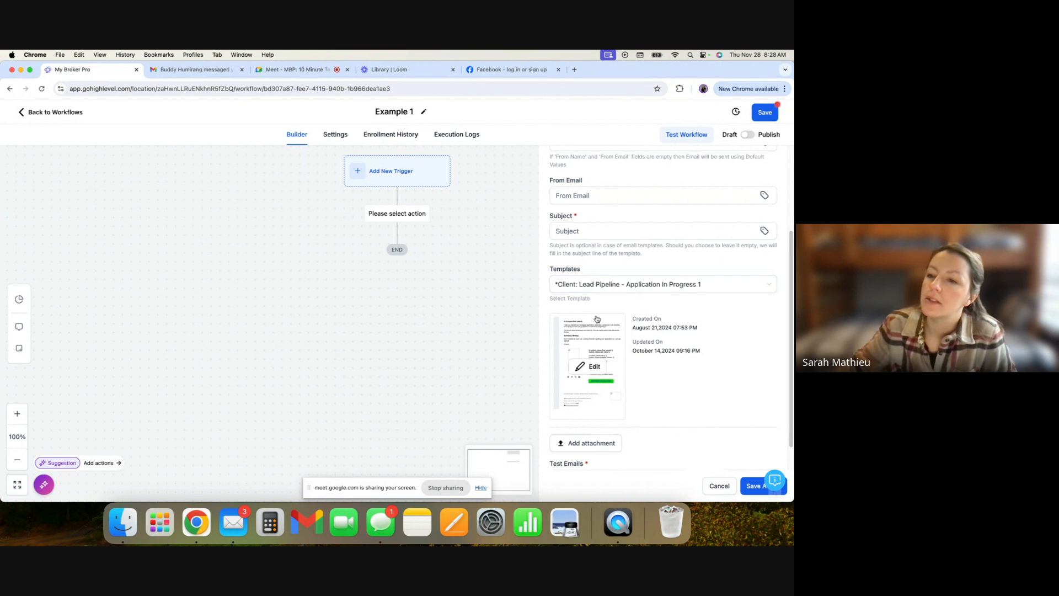
mouse_move(593, 367)
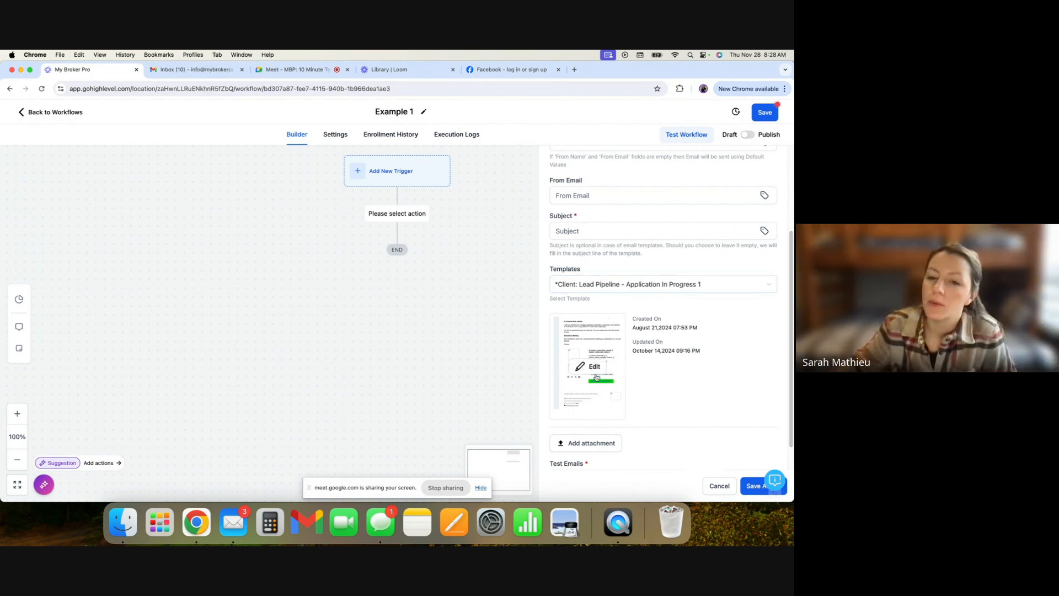
left_click(593, 367)
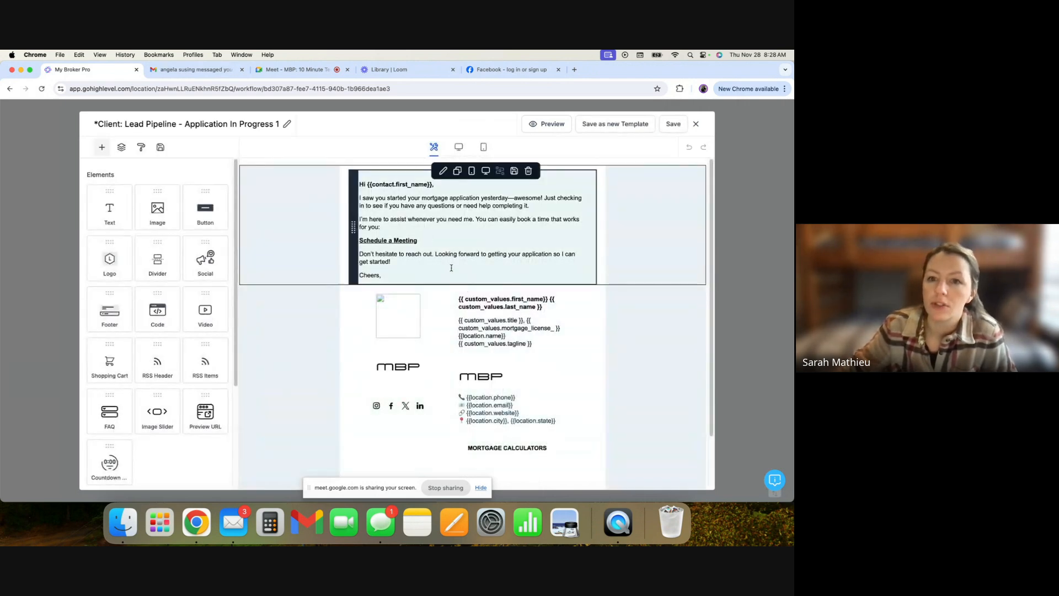
left_click(698, 125)
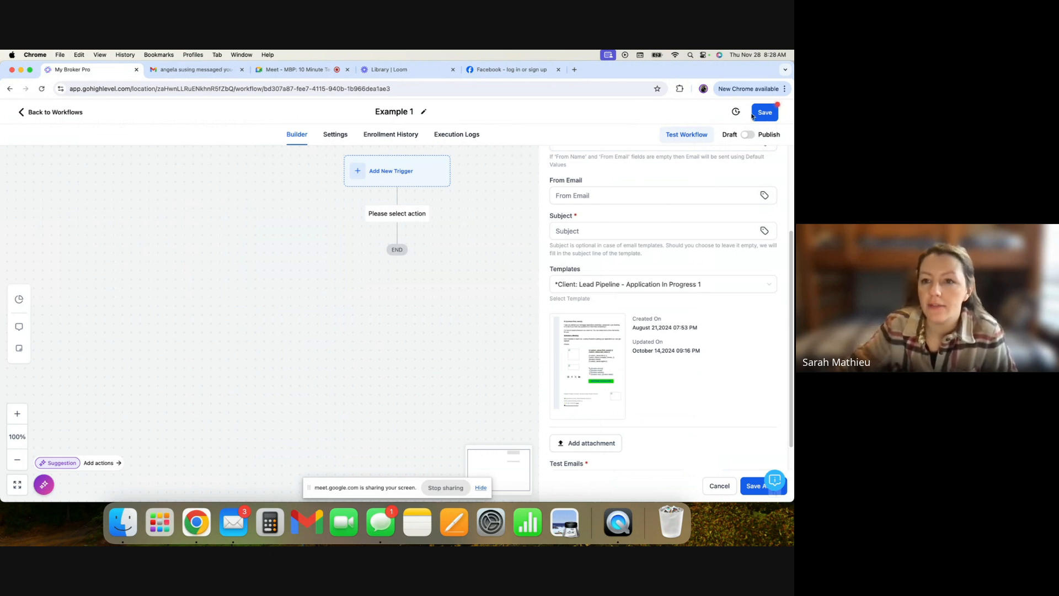
- Save the workflow and the email action
left_click(764, 113)
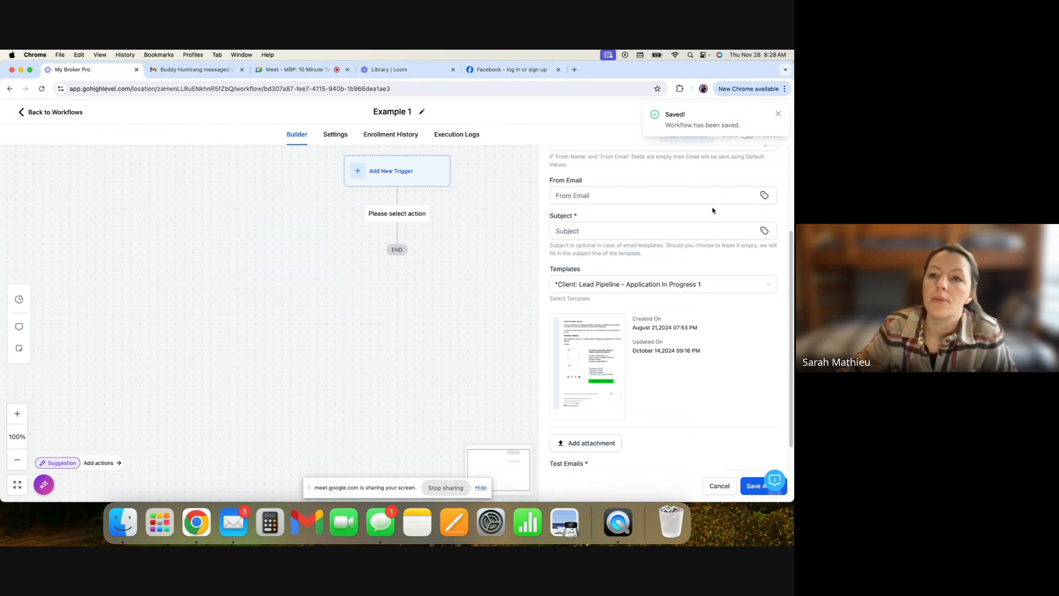
left_click(755, 486)
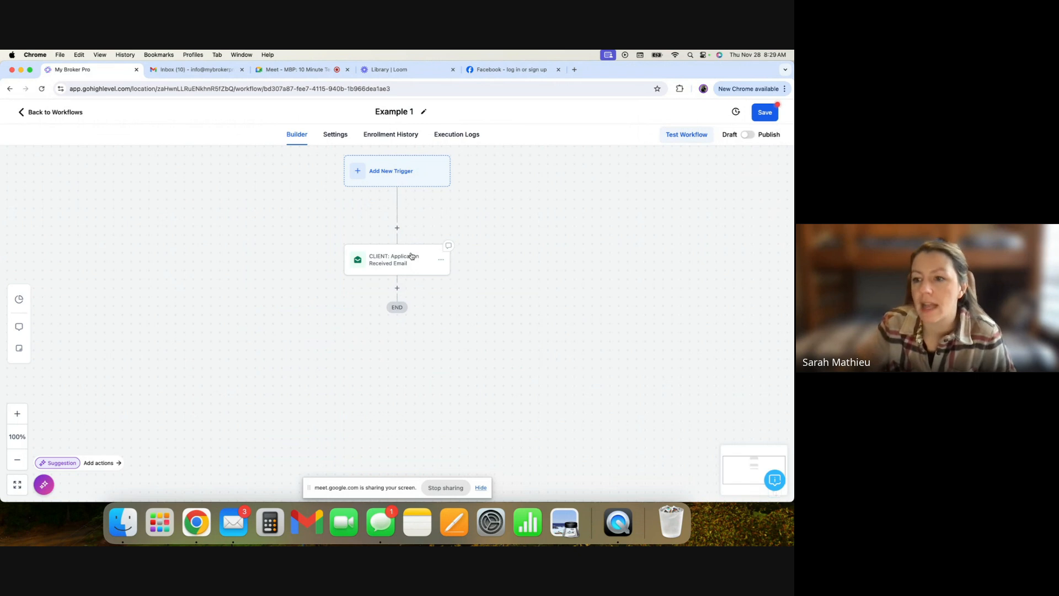
- Add a Contact Tag trigger to the workflow by searching the trigger list for tag
left_click(397, 173)
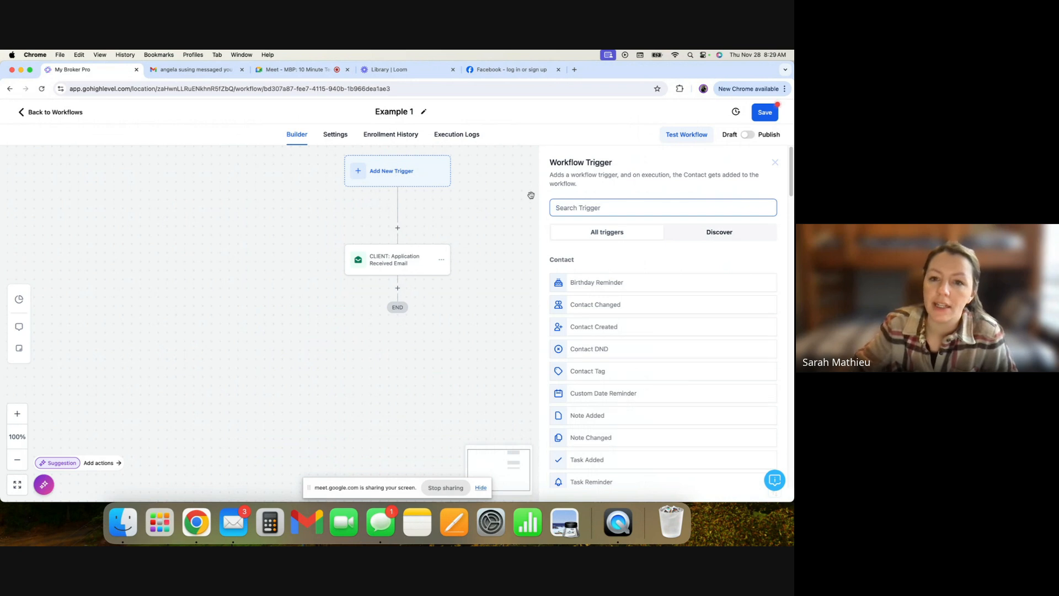
left_click(580, 207)
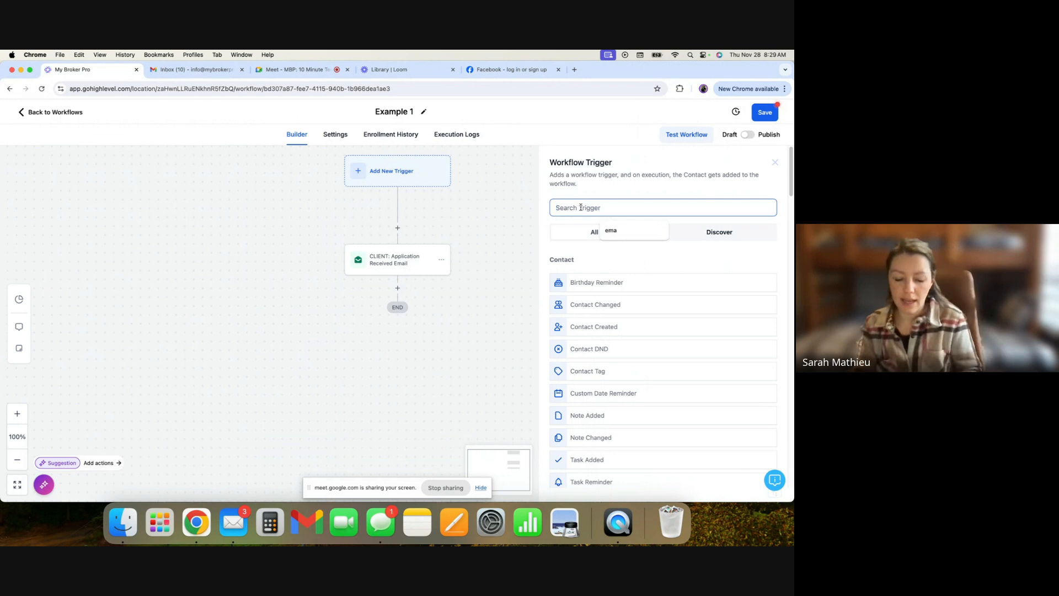
type("tag")
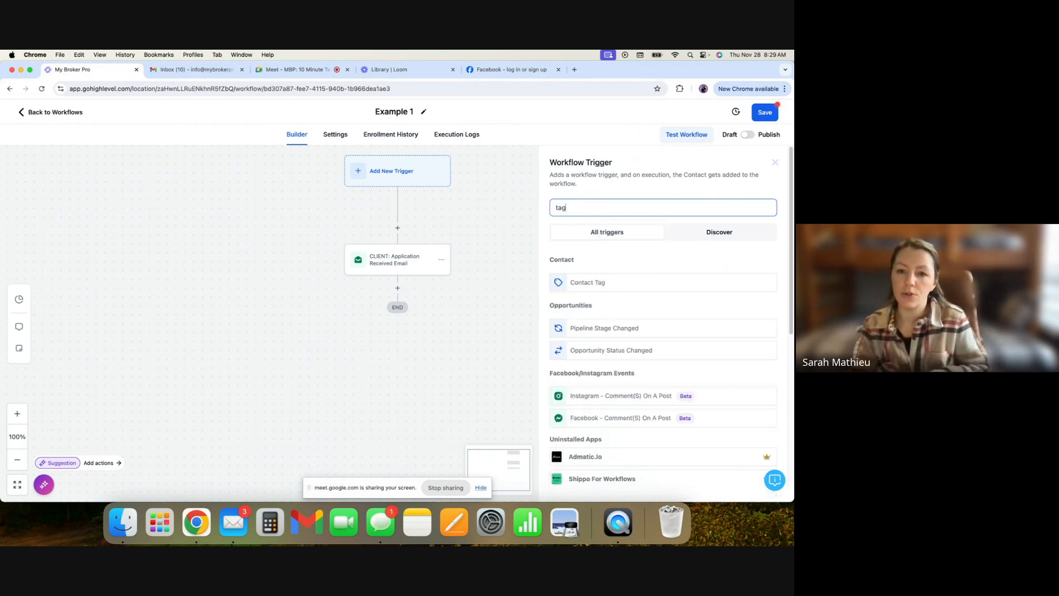
left_click(605, 287)
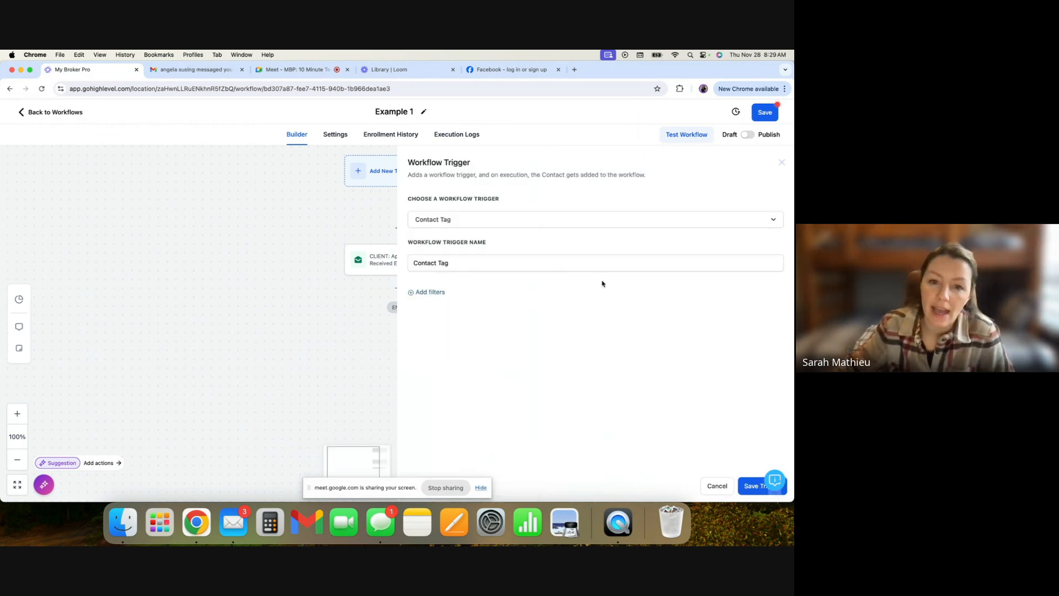
- Add a Tag Added filter to the trigger
left_click(435, 291)
left_click(454, 303)
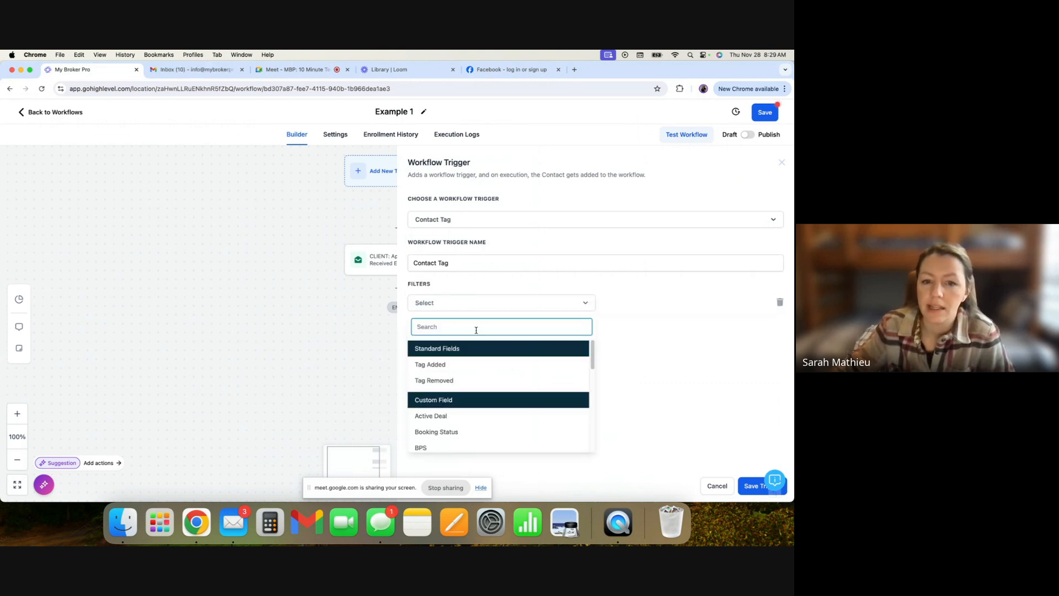
left_click(480, 367)
left_click(625, 304)
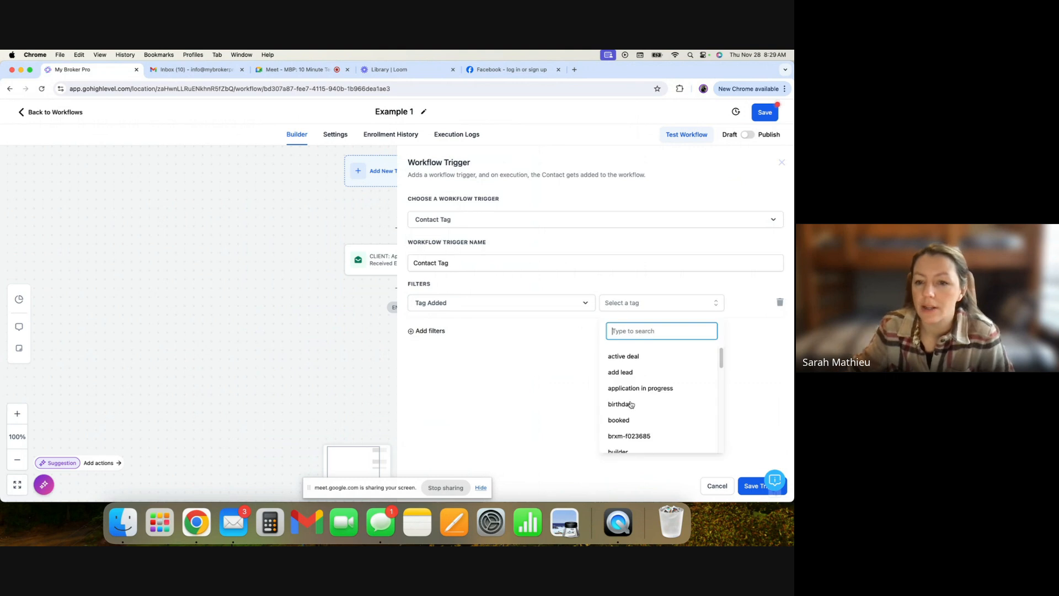
left_click(628, 304)
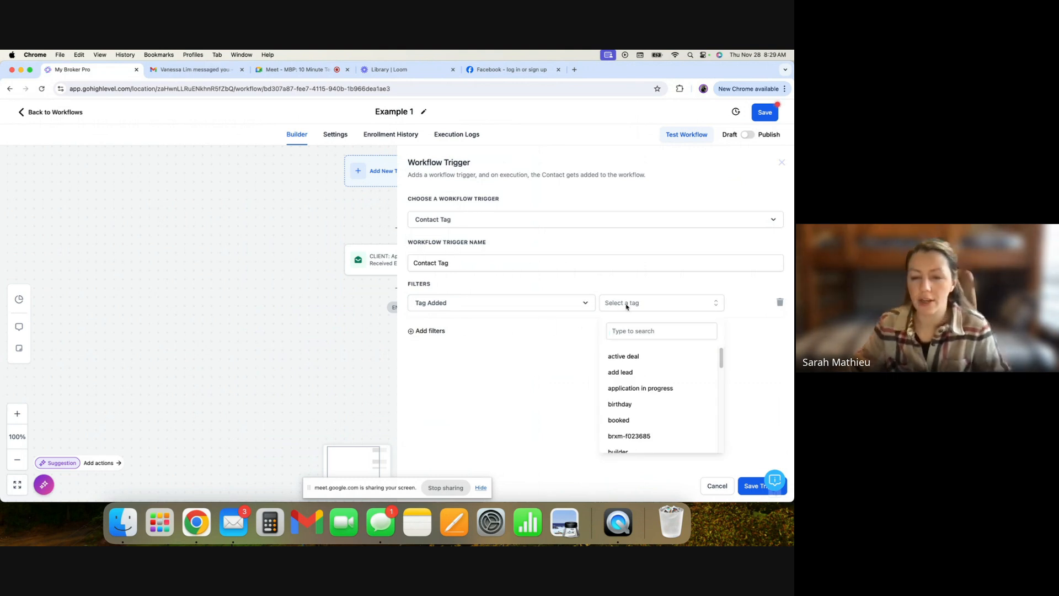
left_click(629, 305)
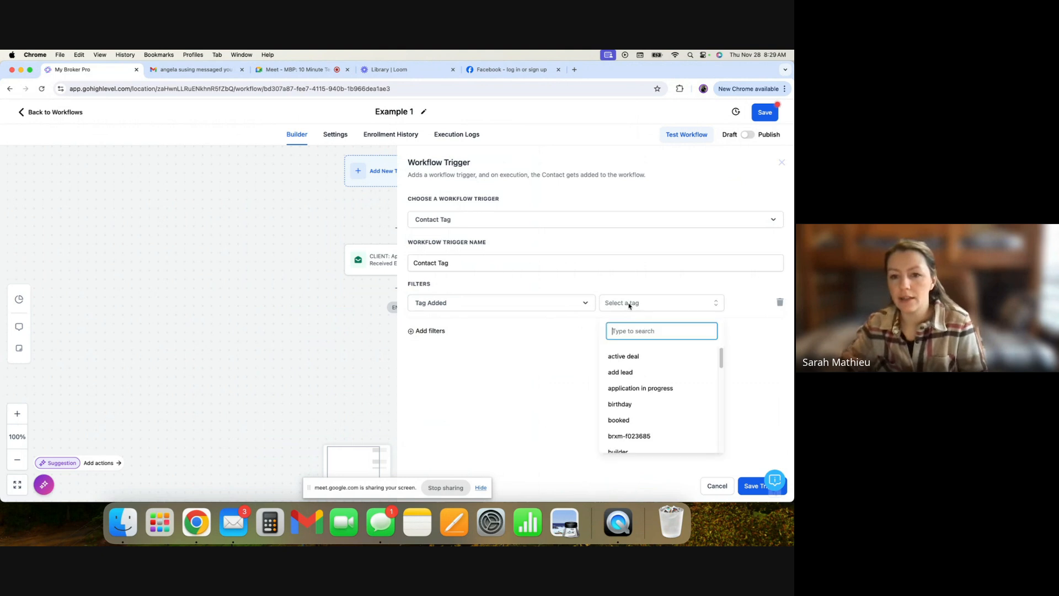
type("New tag")
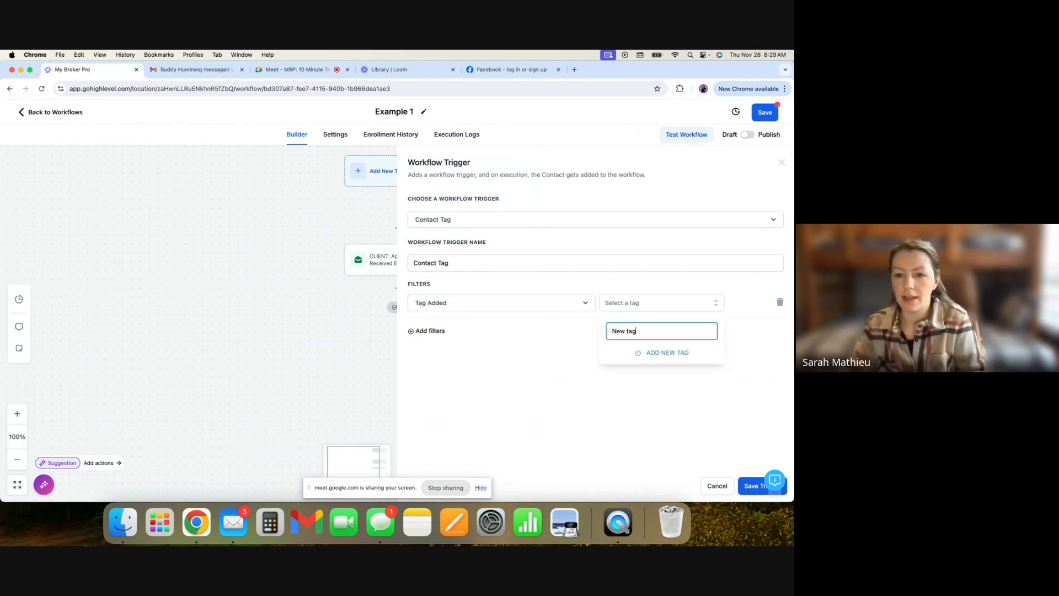
triple_click(649, 328)
key("BackSpace")
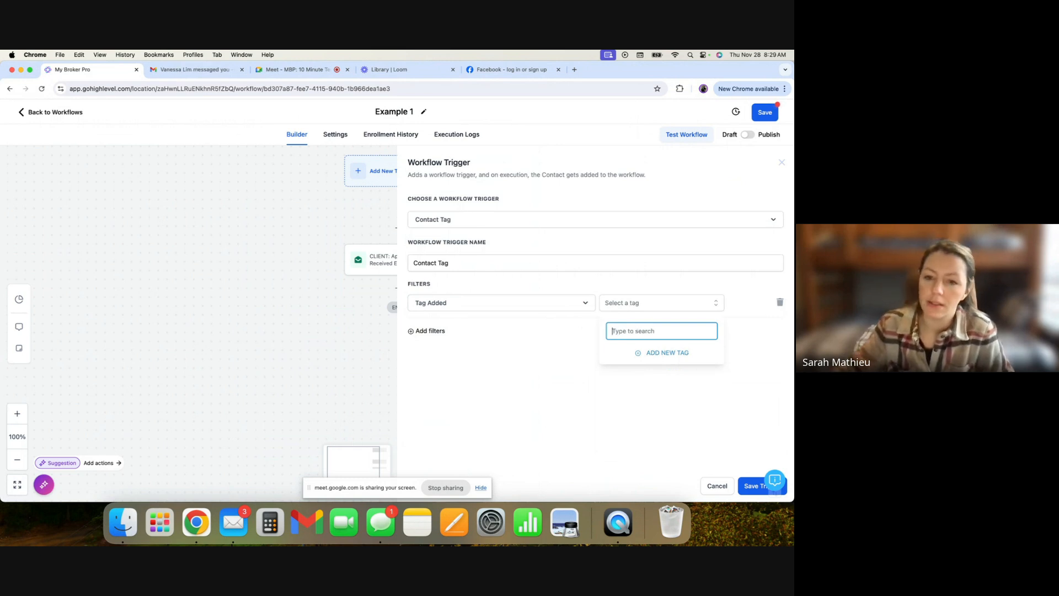
left_click(566, 366)
- Set the Tag Added filter's tag to active deal
left_click(619, 303)
left_click(633, 361)
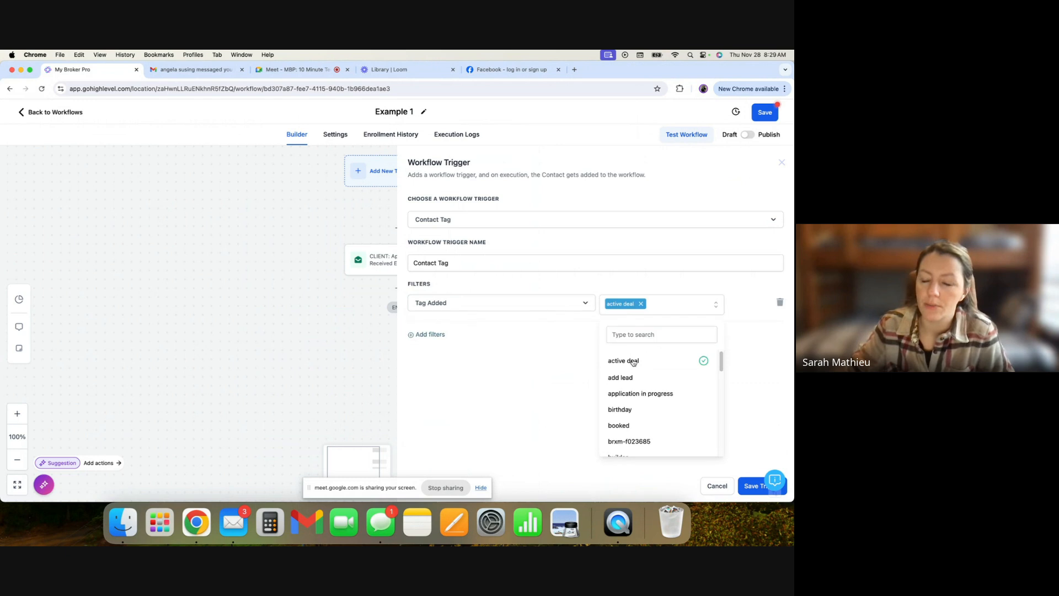
left_click(583, 331)
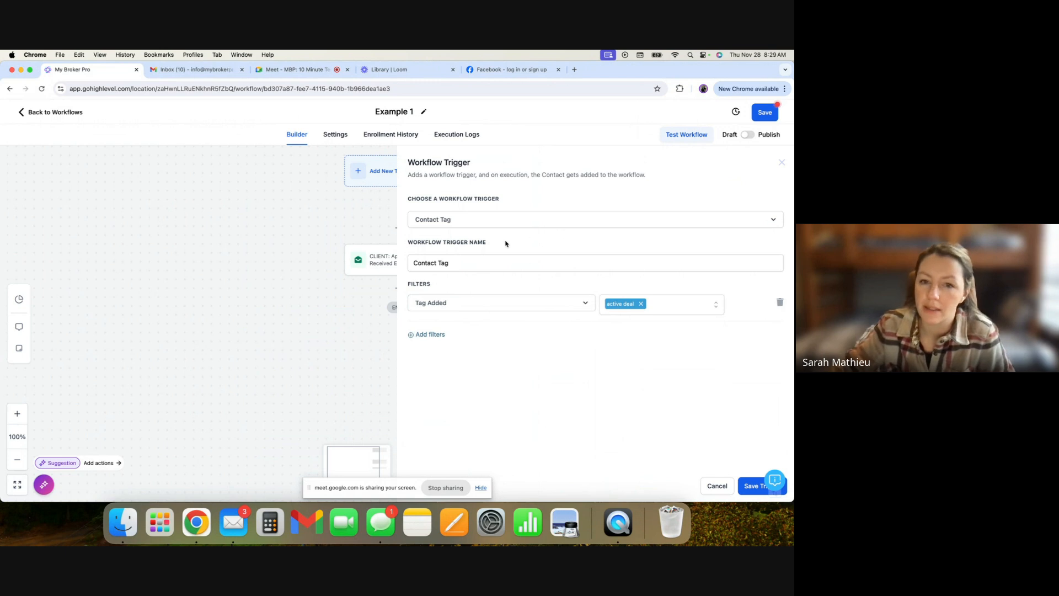
left_click(514, 221)
left_click(612, 202)
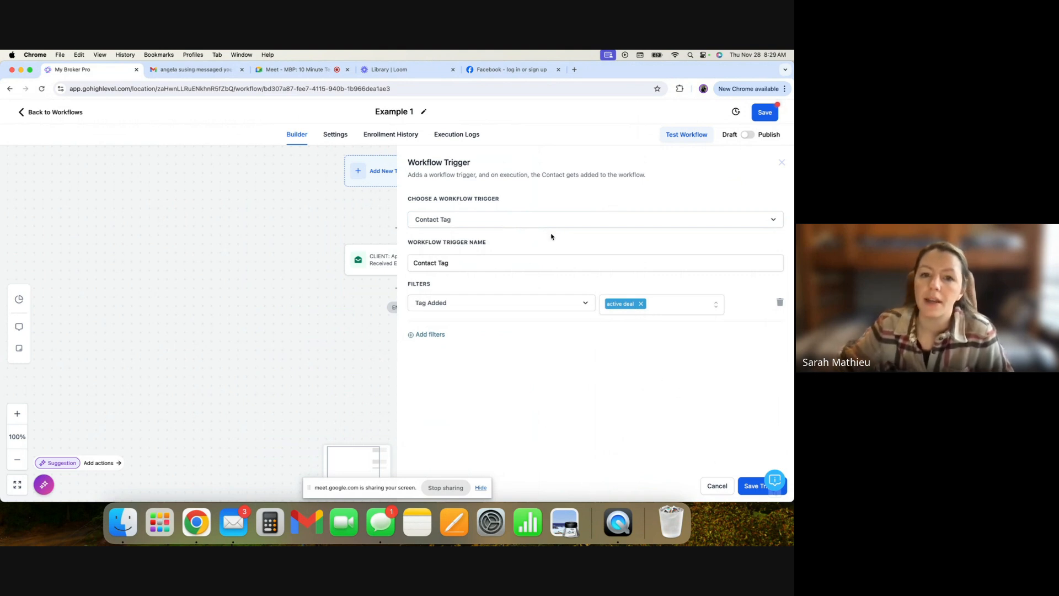
left_click(489, 225)
left_click(506, 216)
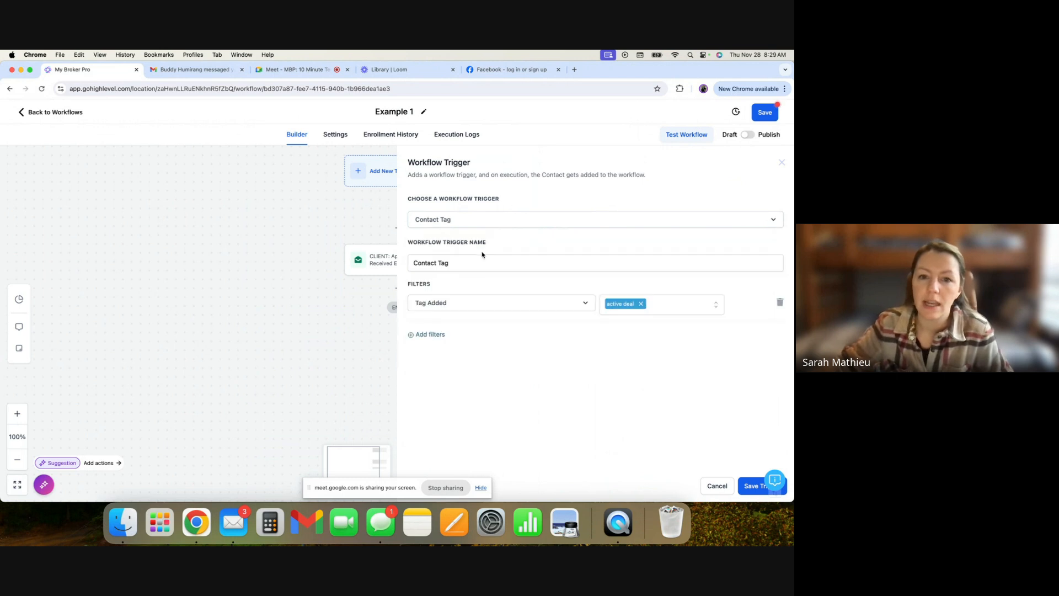
- Rename the trigger to Contact Tag - "Active Deal" and save it
left_click(483, 264)
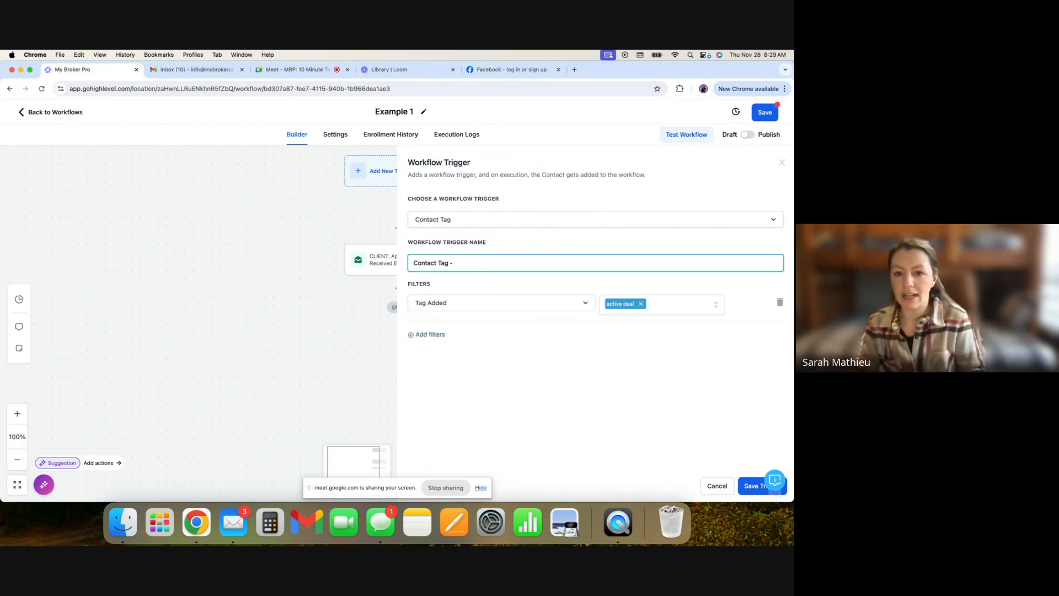
type("- \"Acti")
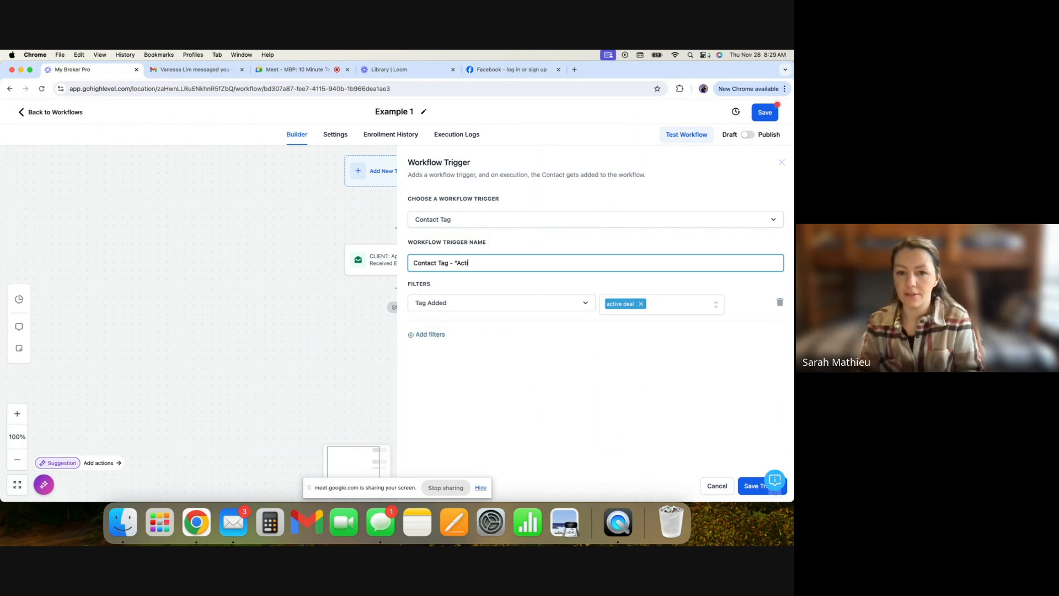
type("ve Deal")
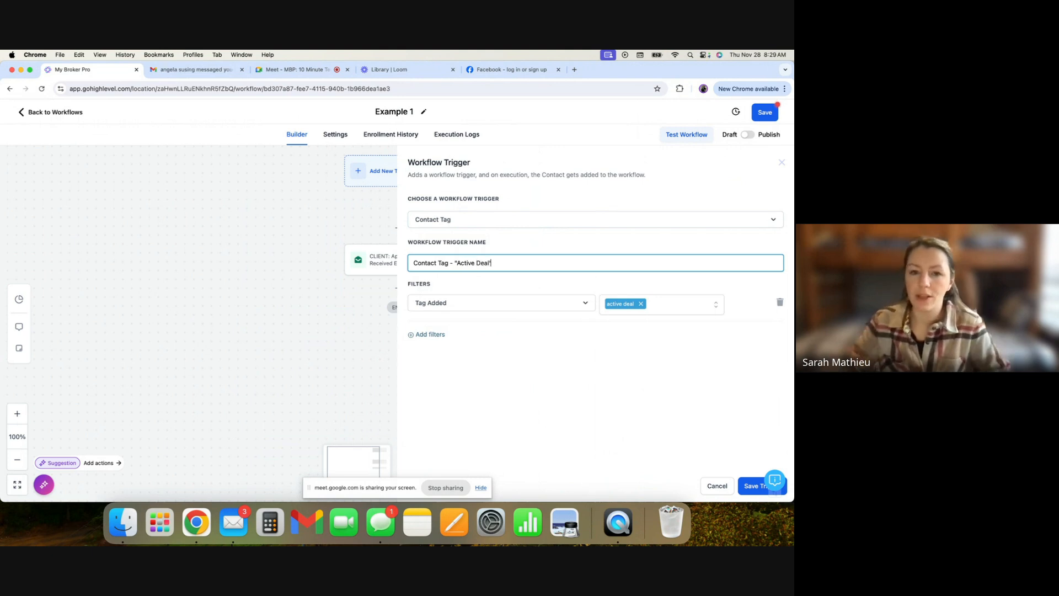
left_click(755, 487)
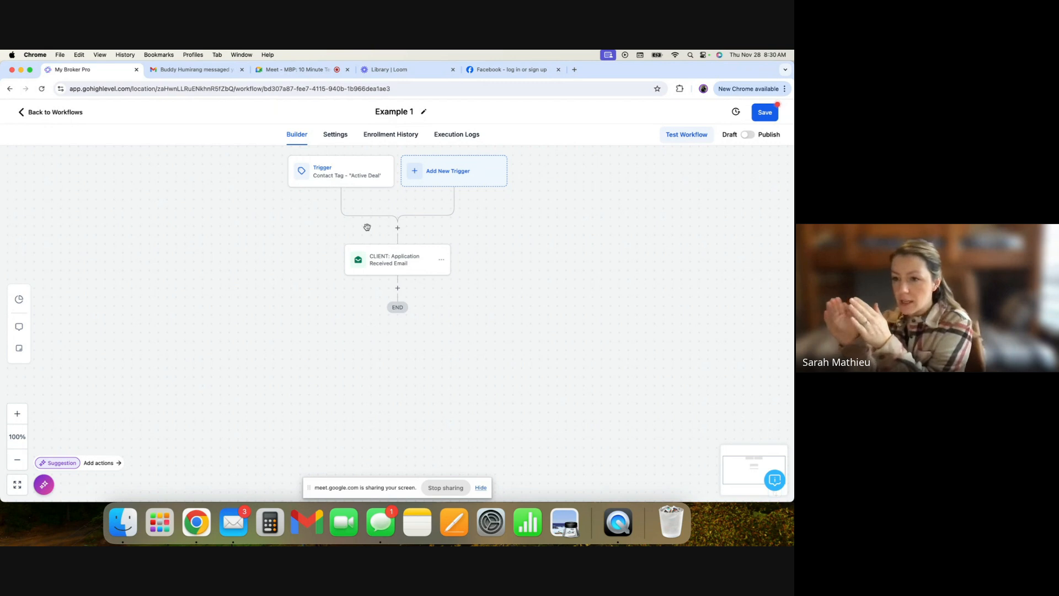
- Delete the Contact Tag - "Active Deal" trigger from the workflow
left_click(359, 177)
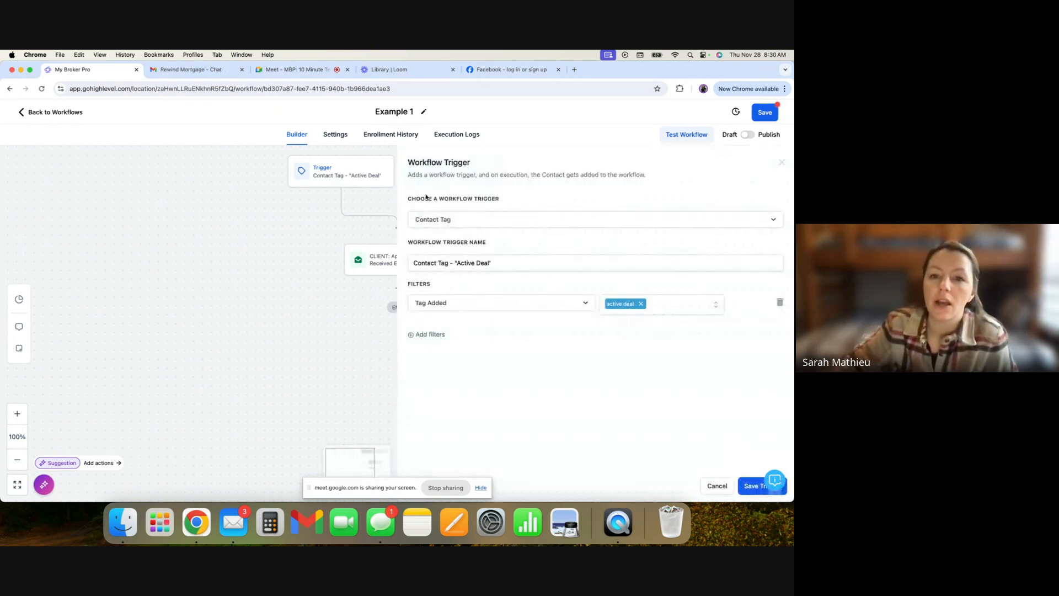
left_click(482, 489)
left_click(482, 488)
key("BackSpace")
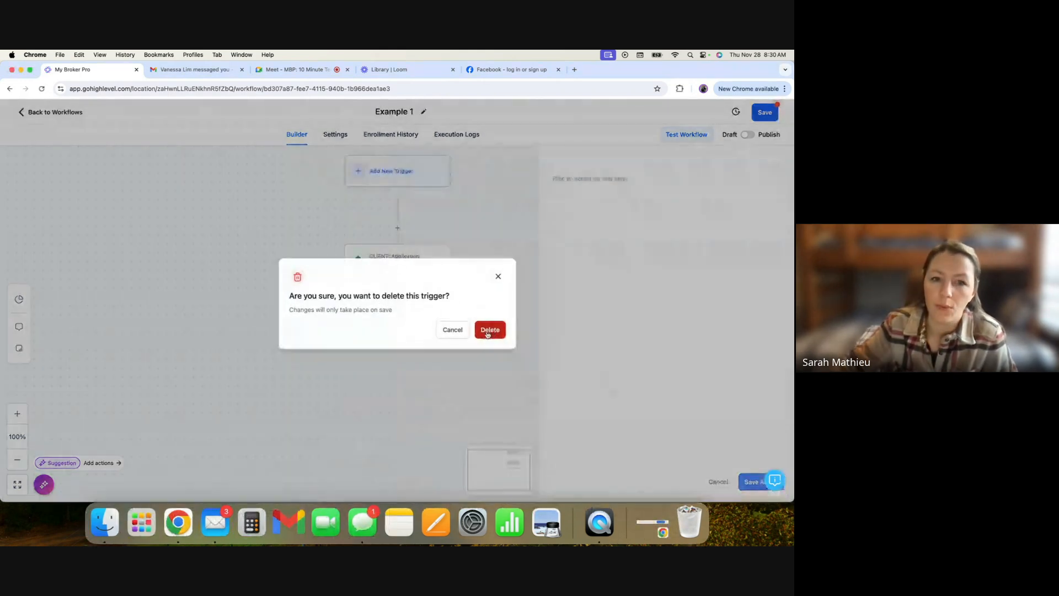
left_click(489, 330)
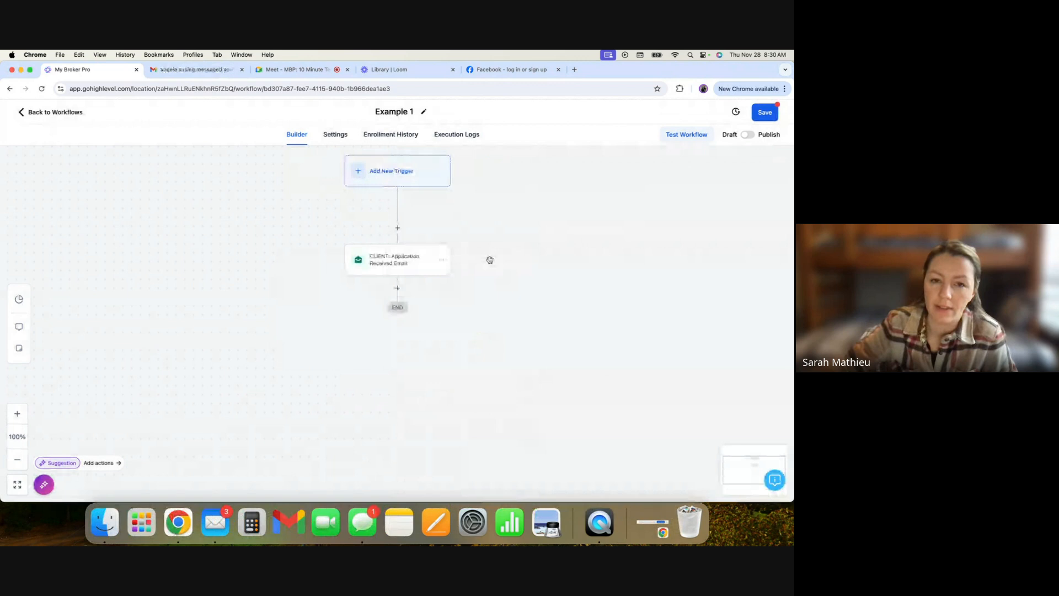
- Add a new Pipeline stage changed trigger by searching the trigger list for pipe
left_click(401, 171)
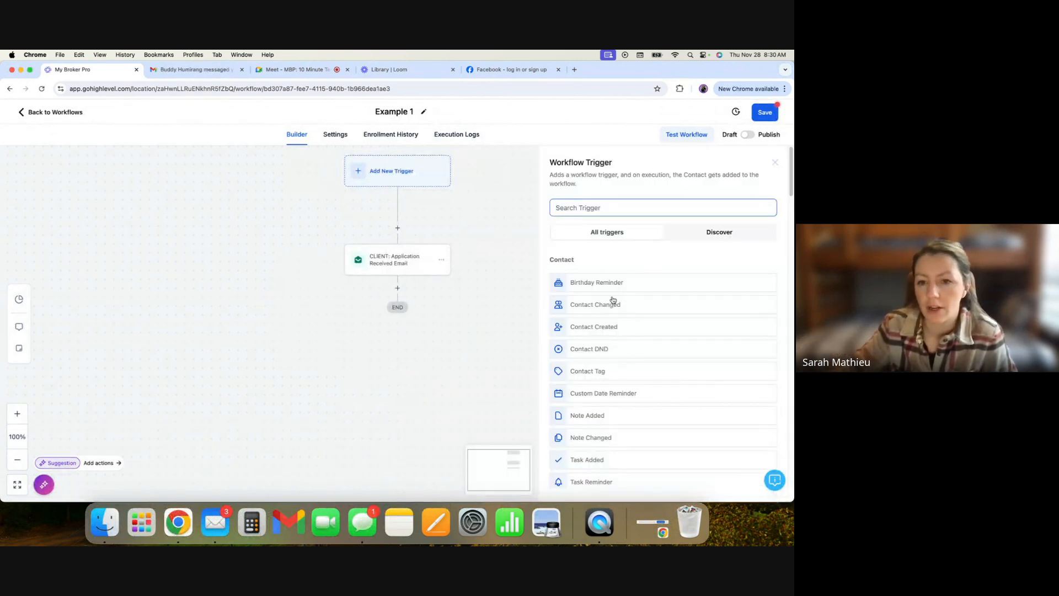
left_click(589, 207)
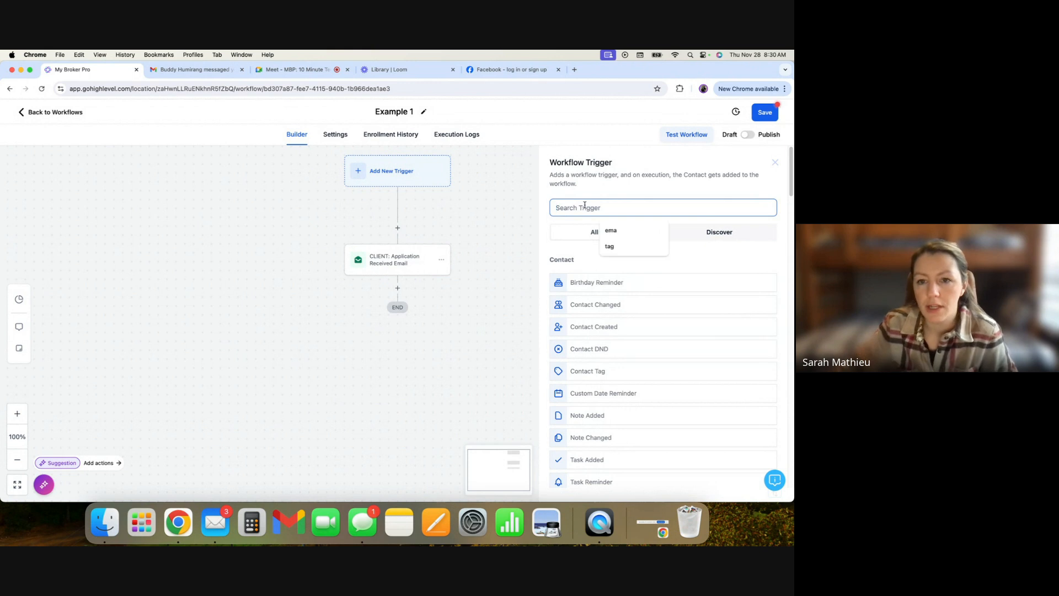
type("pipe")
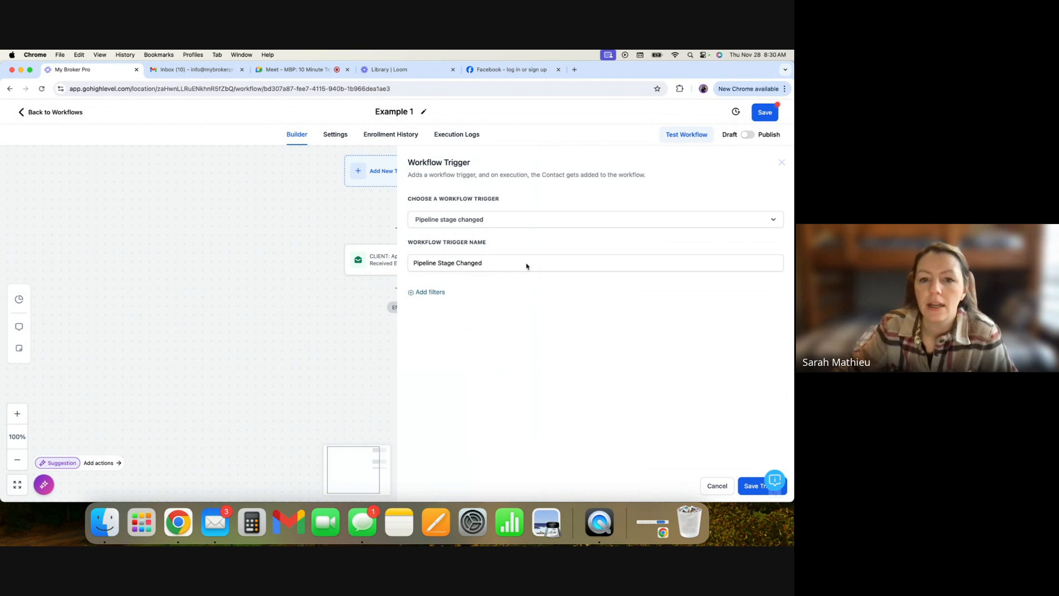
- Name the trigger Pipeline Stage Changed - 'Application Received', shortening it to fit the length limit
left_click(507, 265)
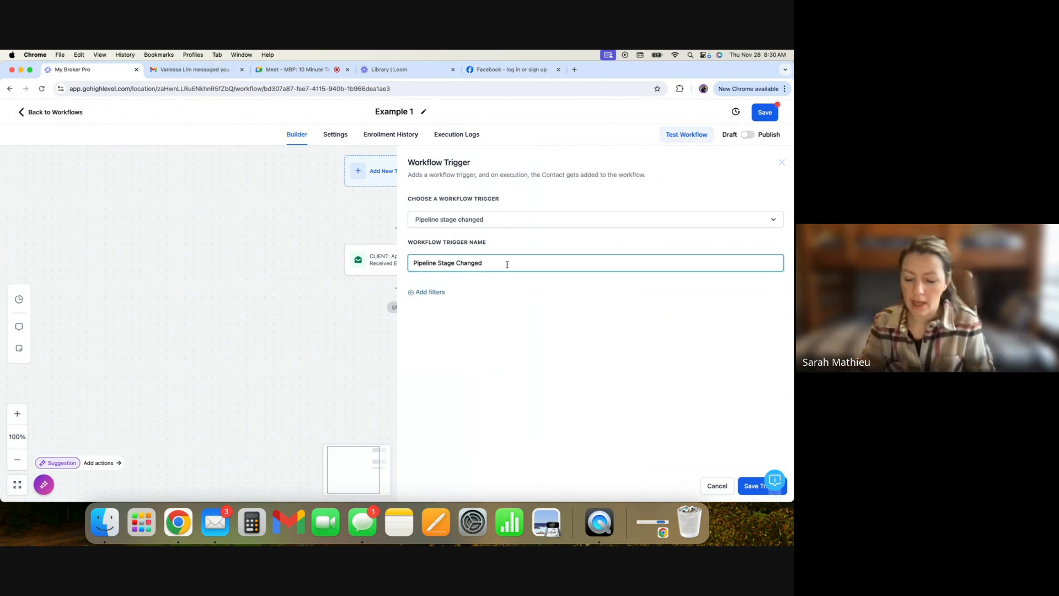
type("- Moved to 'Ap")
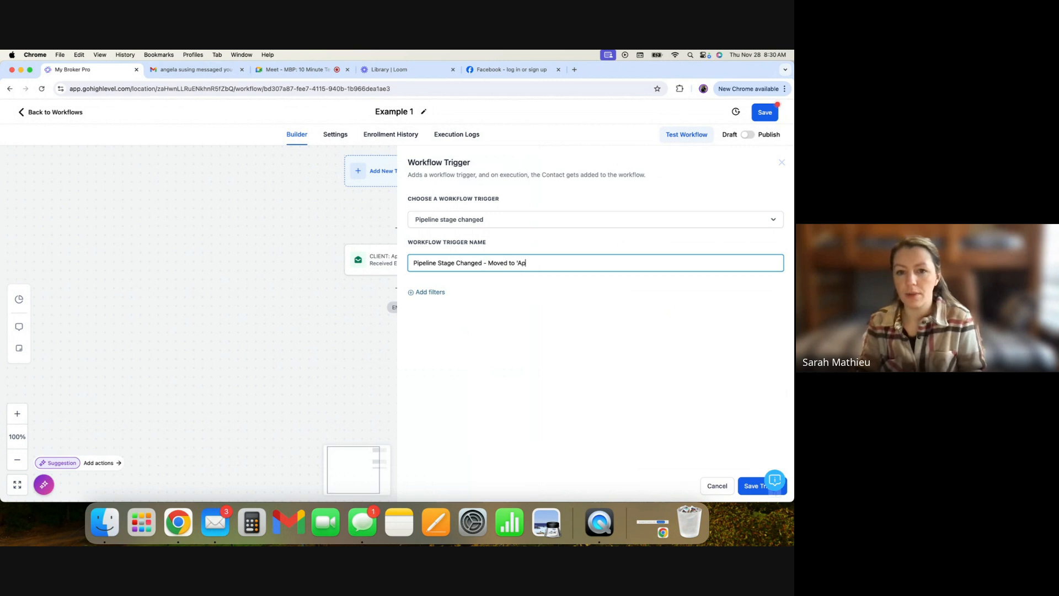
type("plication Receiv")
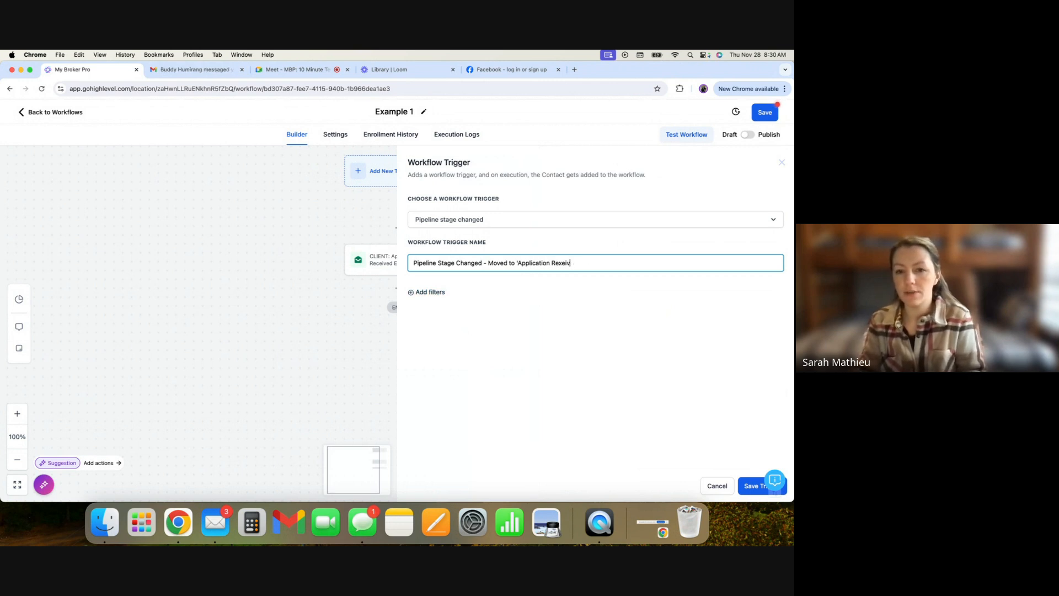
key("BackSpace")
key("BackSpace")
key("BackSpace")
key("BackSpace")
type("ceived")
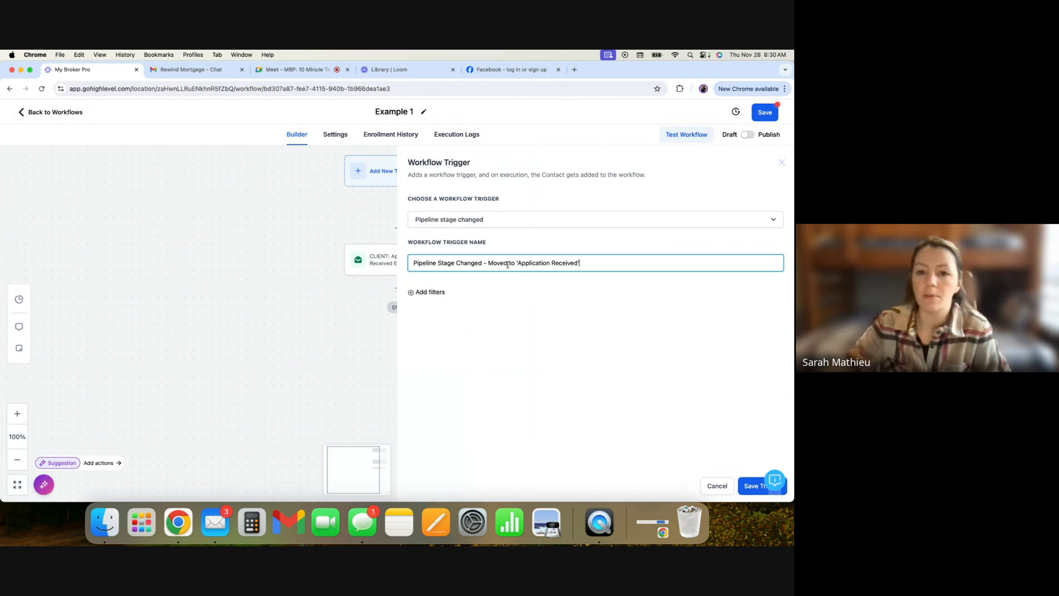
left_click(755, 487)
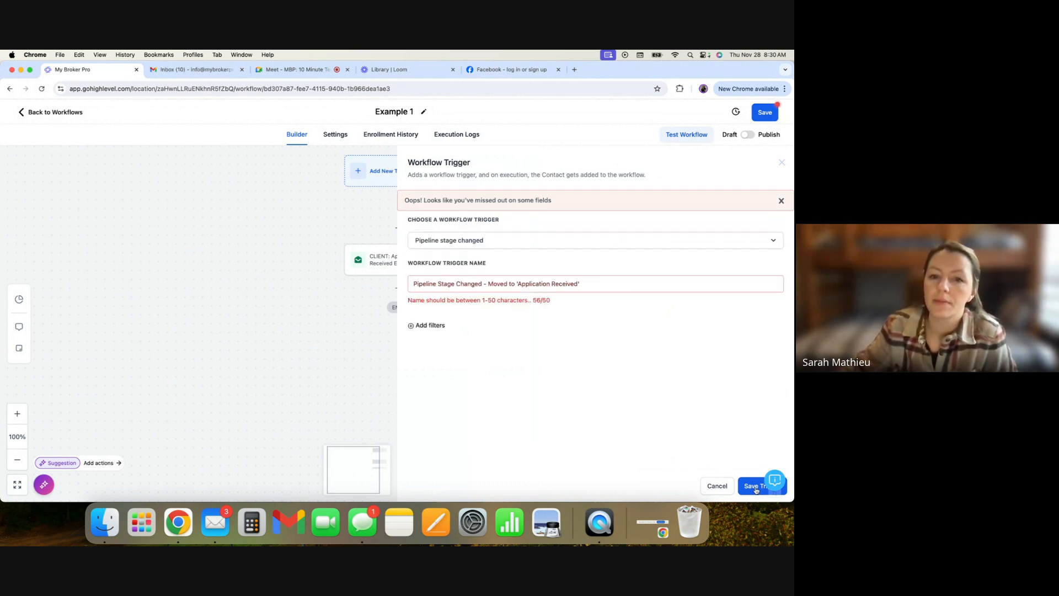
left_click_drag(516, 284, 483, 284)
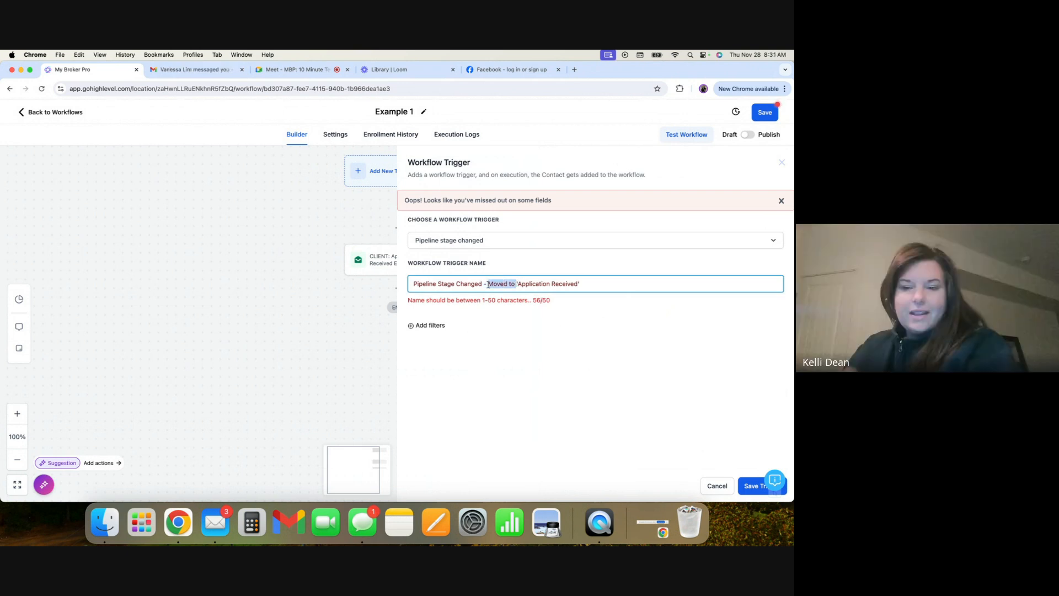
key("BackSpace")
left_click(576, 352)
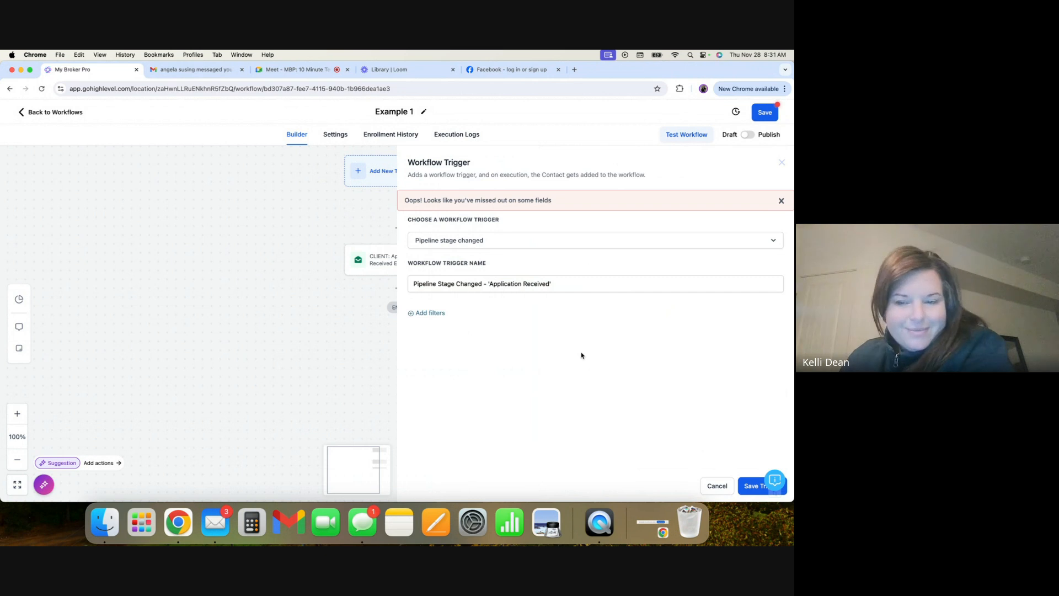
- Add an In pipeline filter to the trigger set to Finmo - Live Deals
left_click(421, 318)
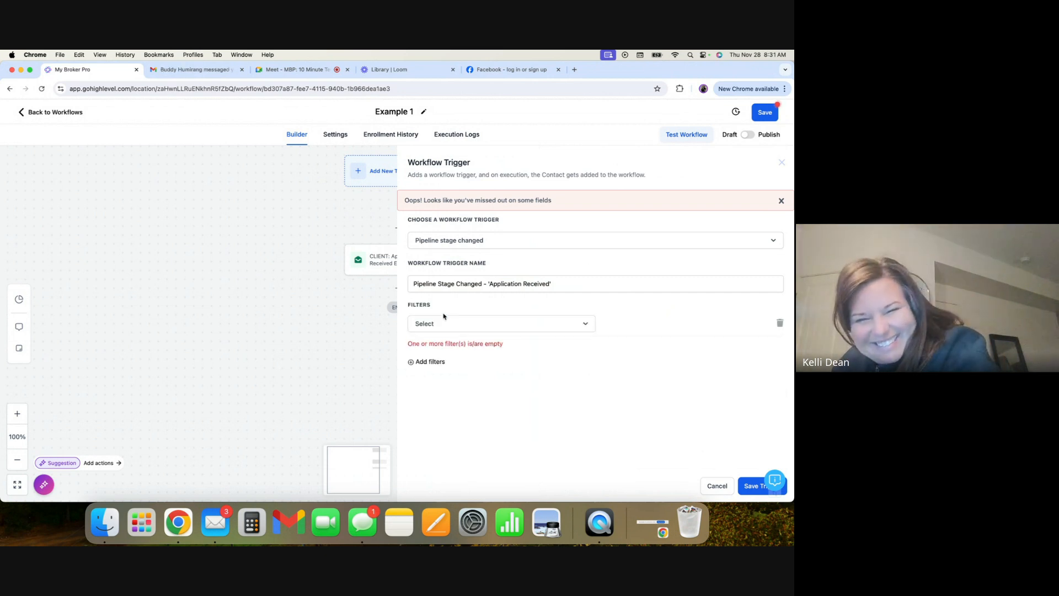
left_click(494, 323)
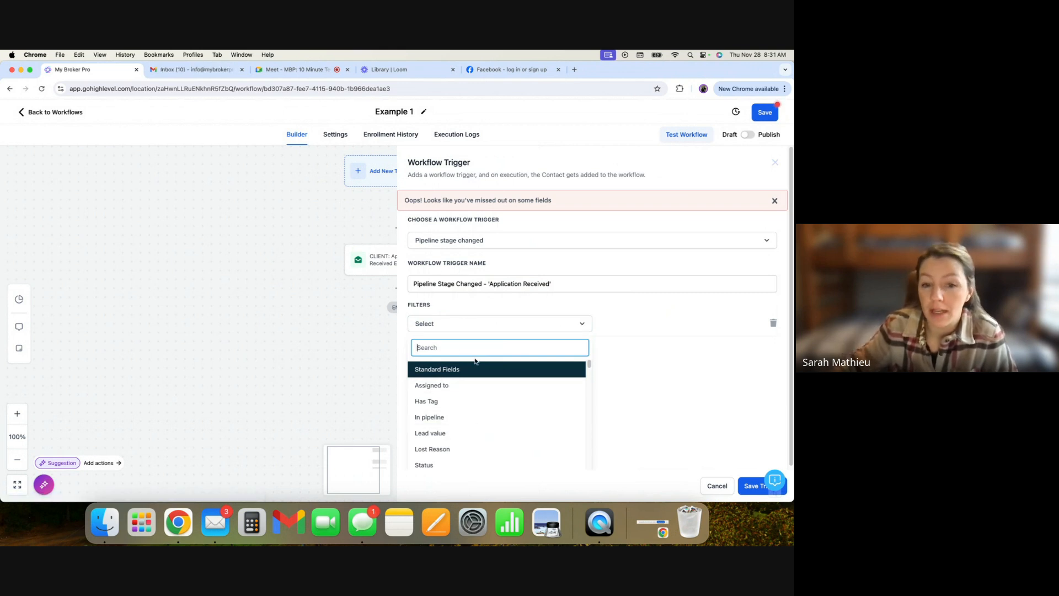
left_click(446, 418)
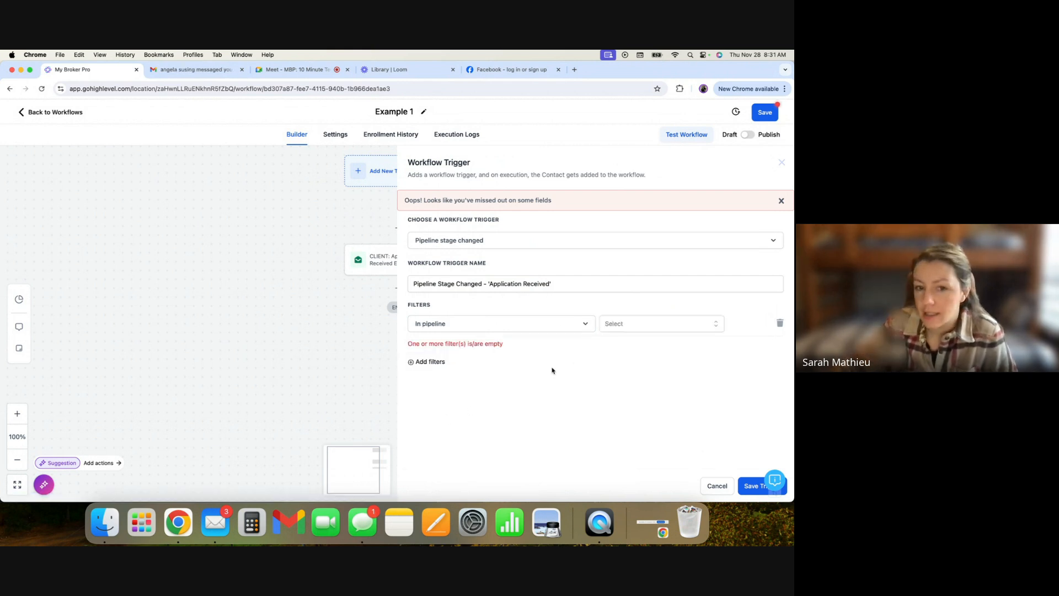
left_click(626, 325)
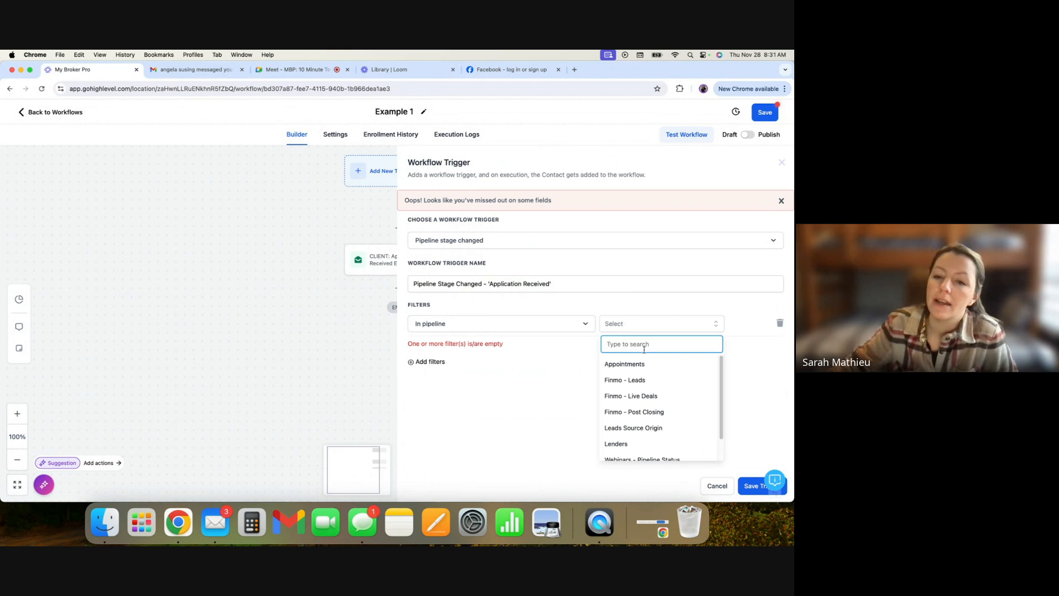
left_click(653, 396)
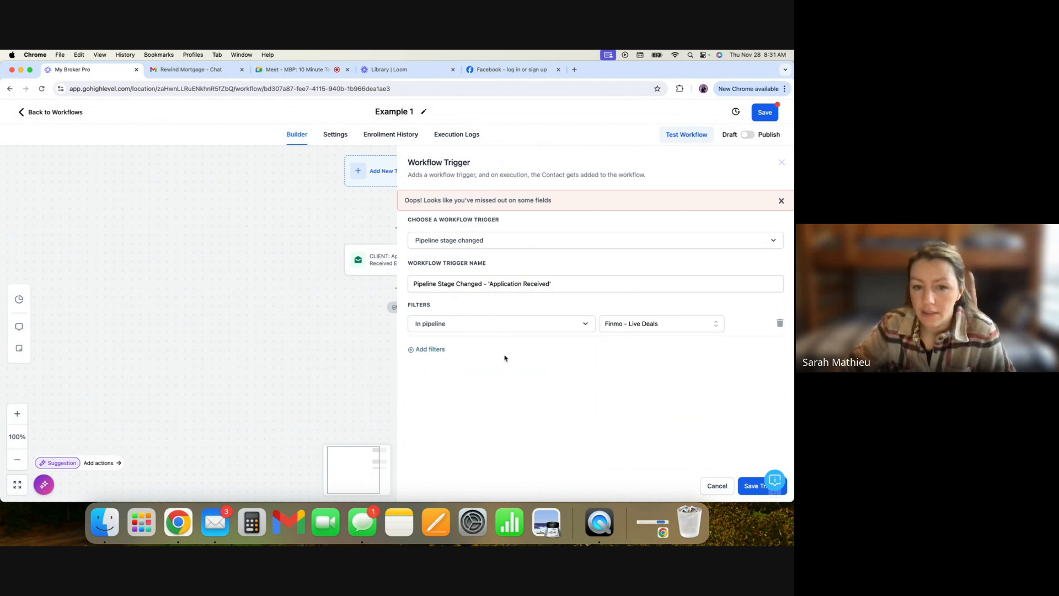
- Add a Pipeline stage filter and switch the In pipeline filter to Finmo - Leads
left_click(435, 354)
left_click(469, 352)
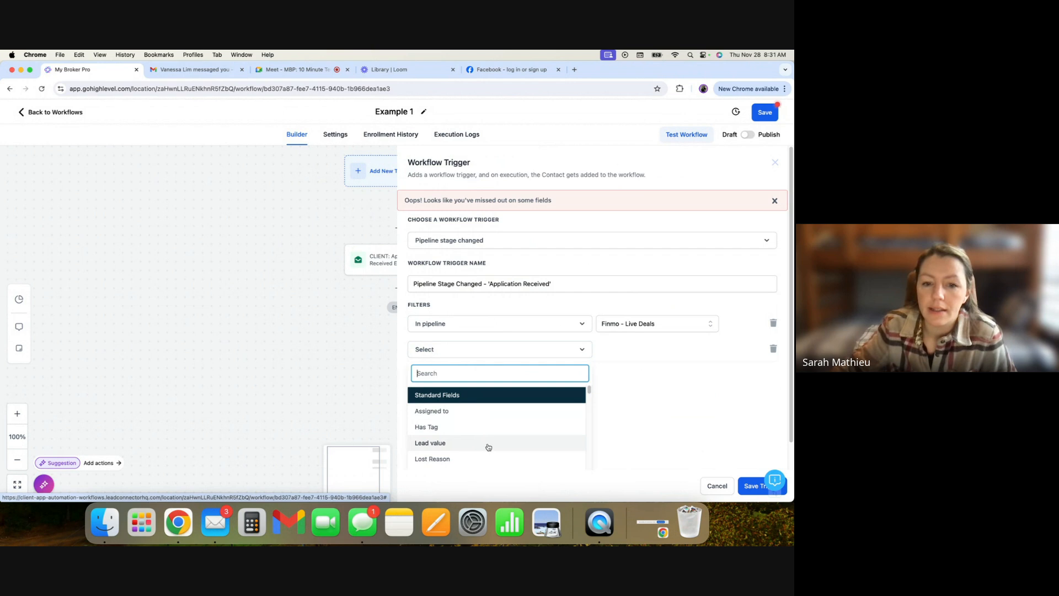
scroll(567, 433, "down", 3)
scroll(519, 433, "up", 2)
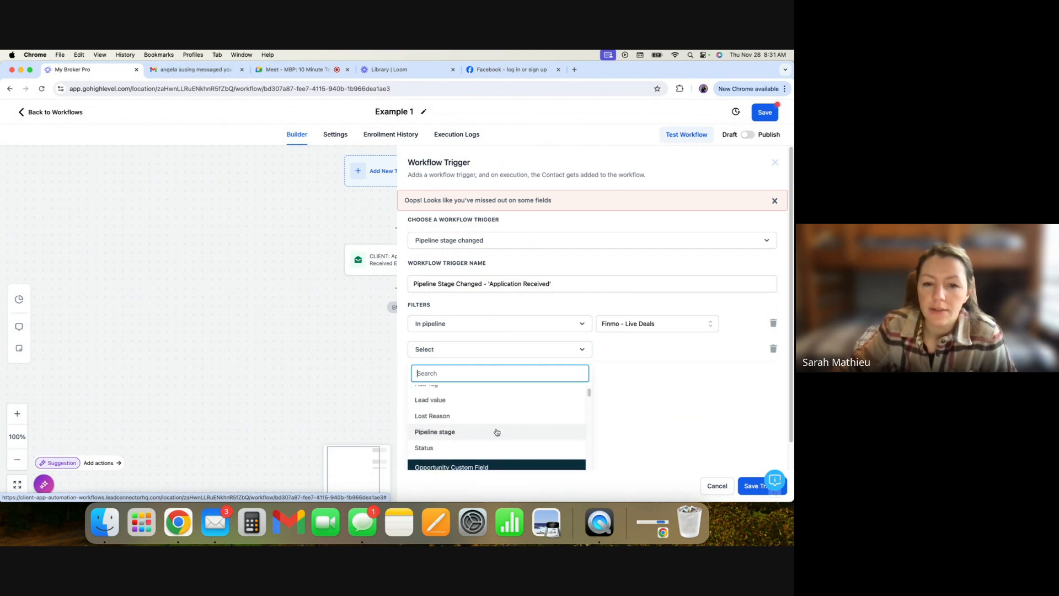
left_click(456, 434)
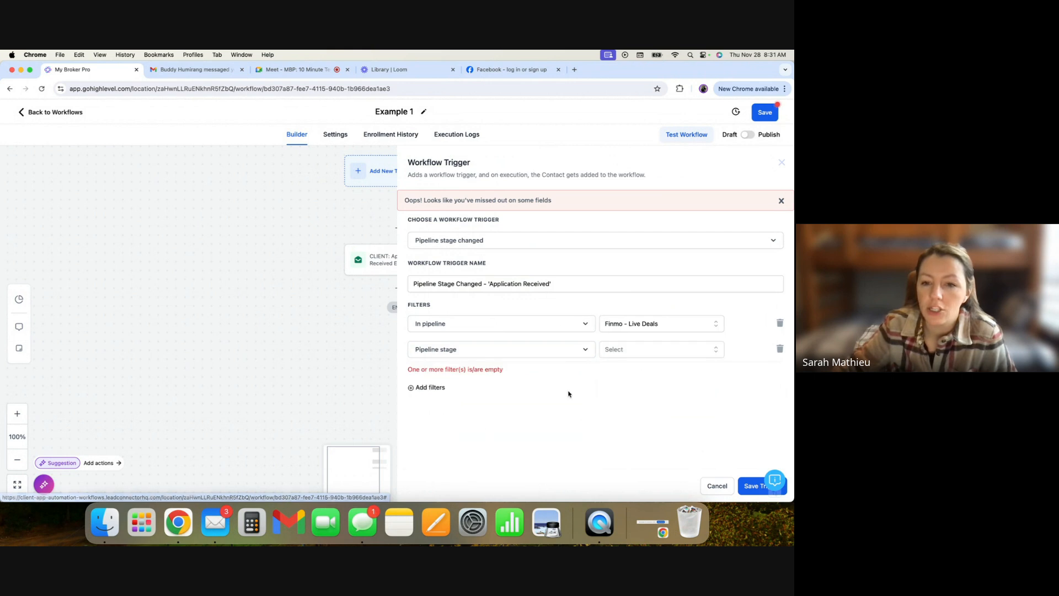
left_click(621, 350)
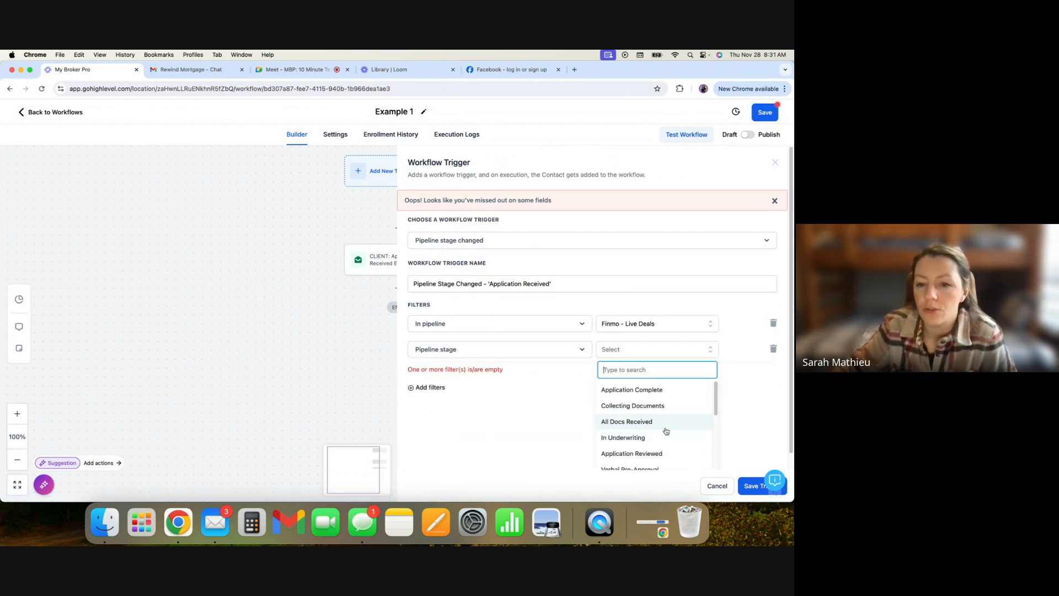
scroll(662, 441, "down", 3)
scroll(660, 448, "up", 3)
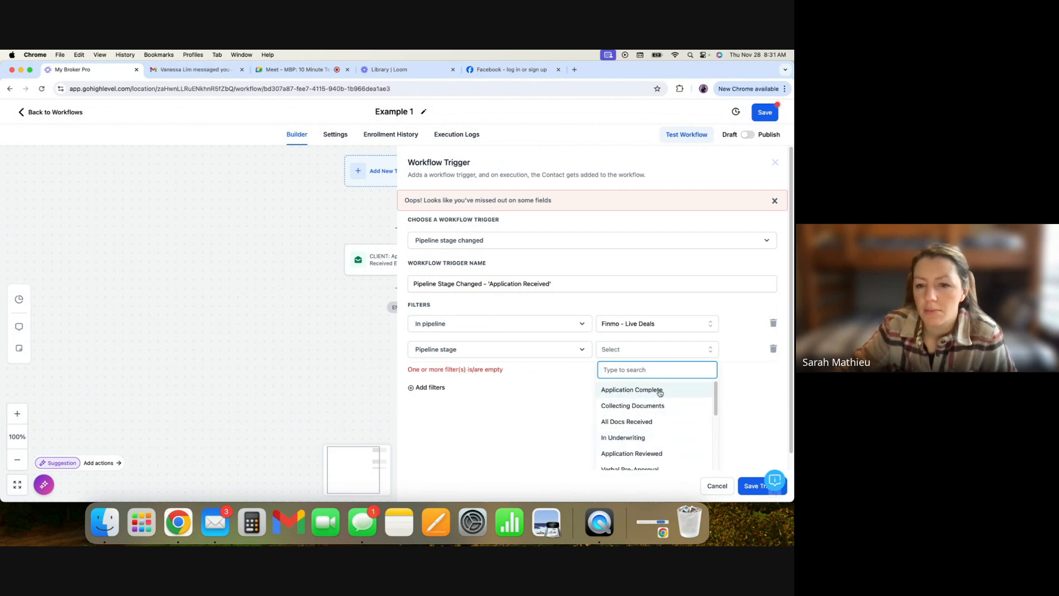
left_click(638, 324)
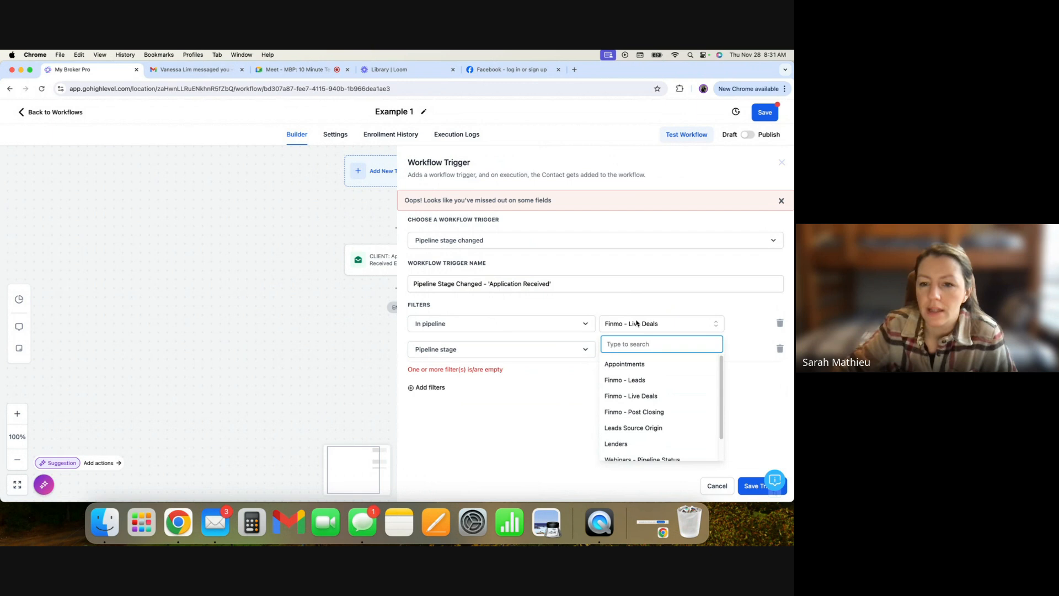
left_click(640, 380)
- Set the Pipeline stage filter to Application Received and save the trigger
left_click(644, 351)
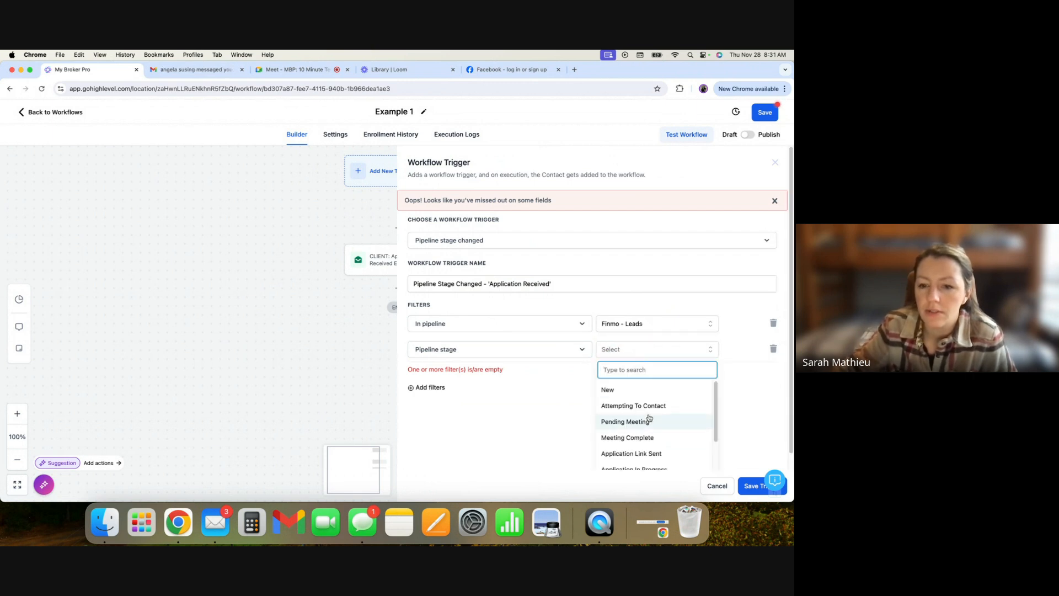
scroll(648, 437, "down", 2)
left_click(646, 442)
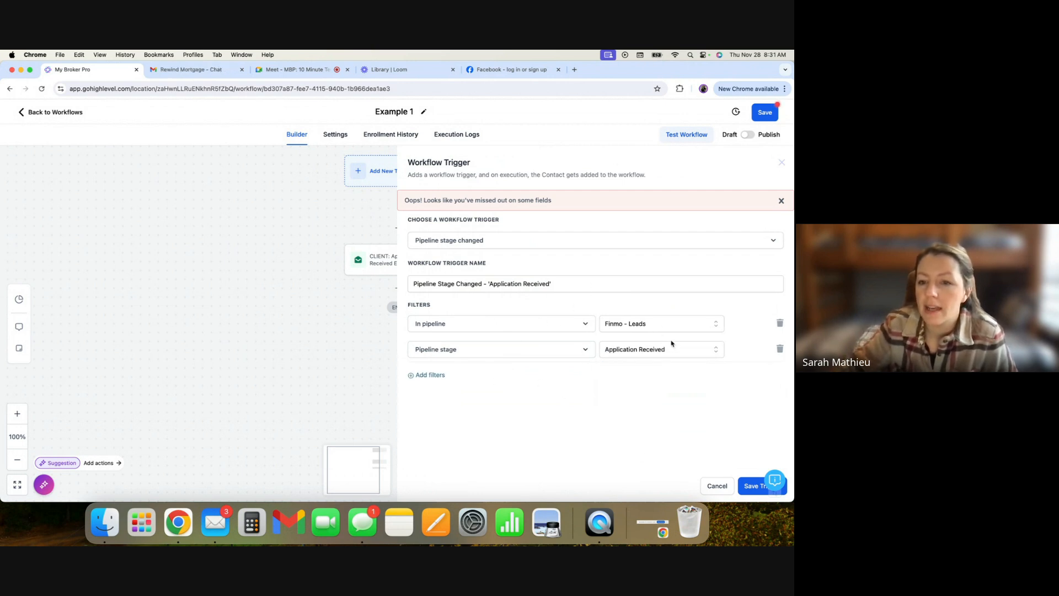
left_click(751, 486)
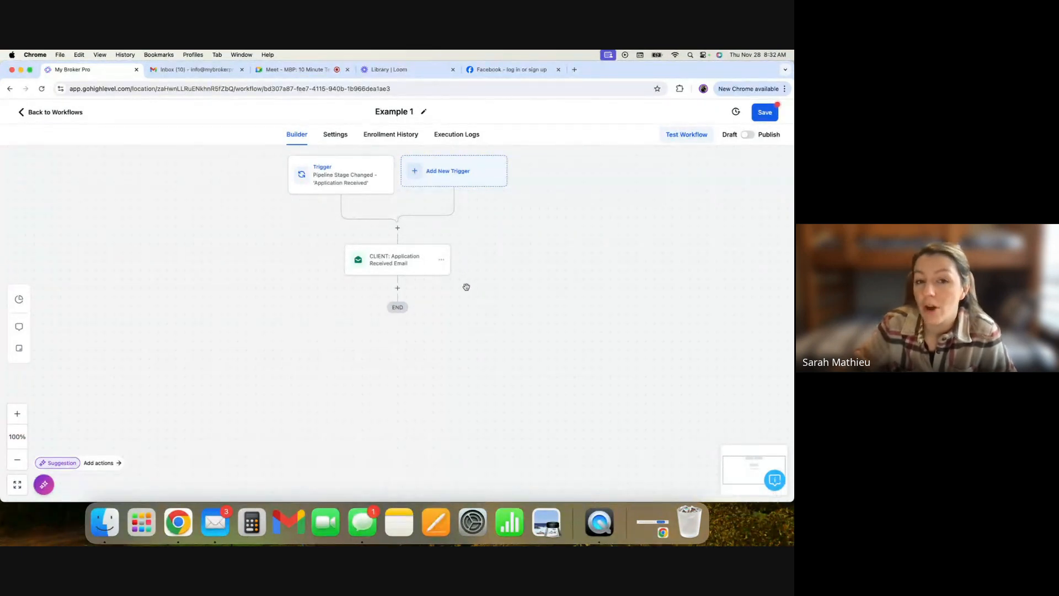
- Delete the Pipeline Stage Changed trigger from the workflow
left_click(342, 187)
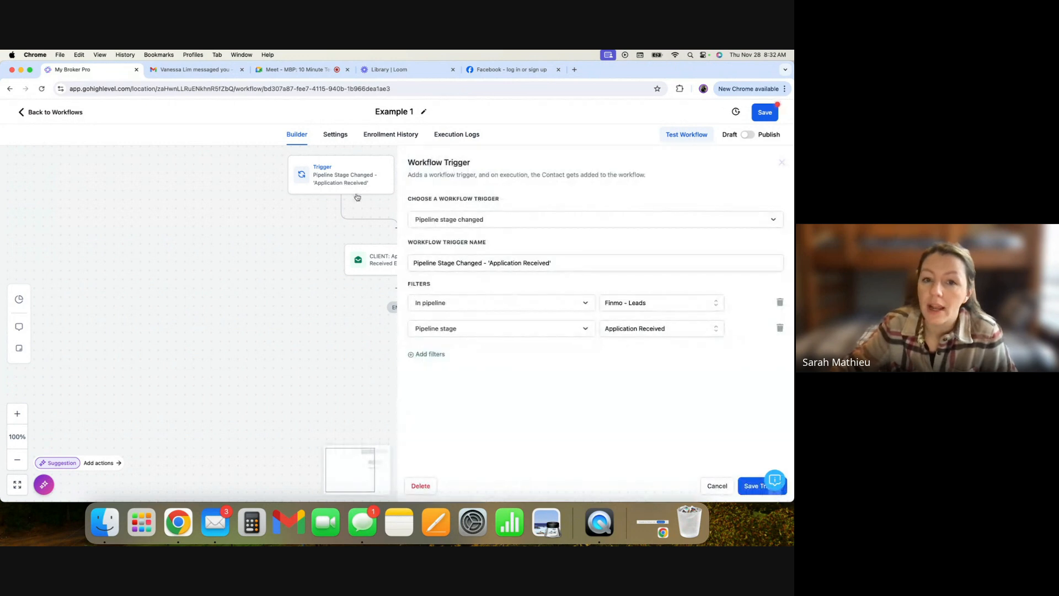
left_click(421, 486)
left_click(489, 328)
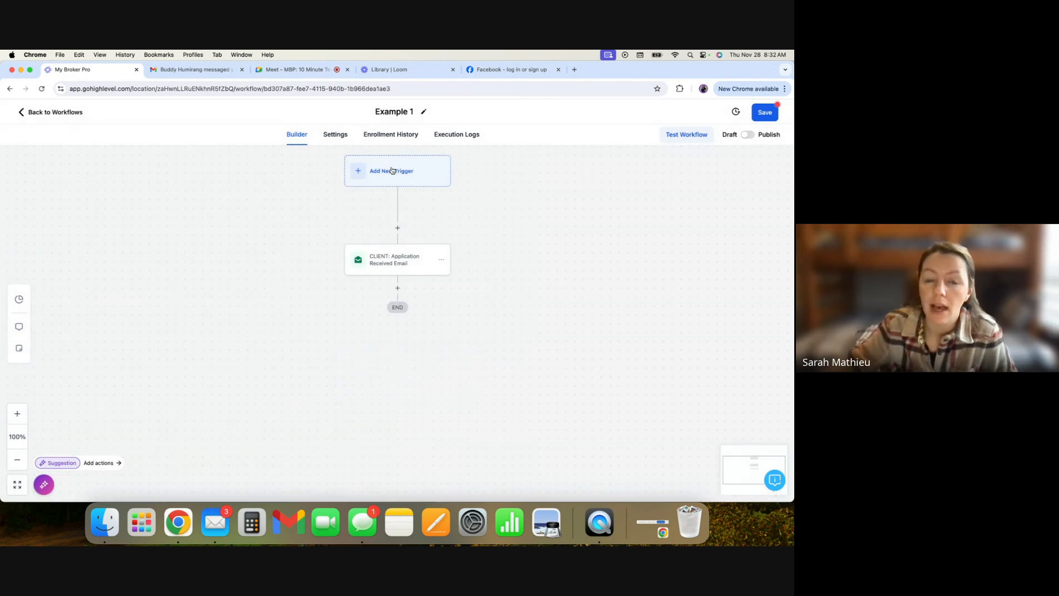
- Add a Contact Tag trigger and name it Contact Tag - Trade Show
left_click(392, 170)
type("t Ta")
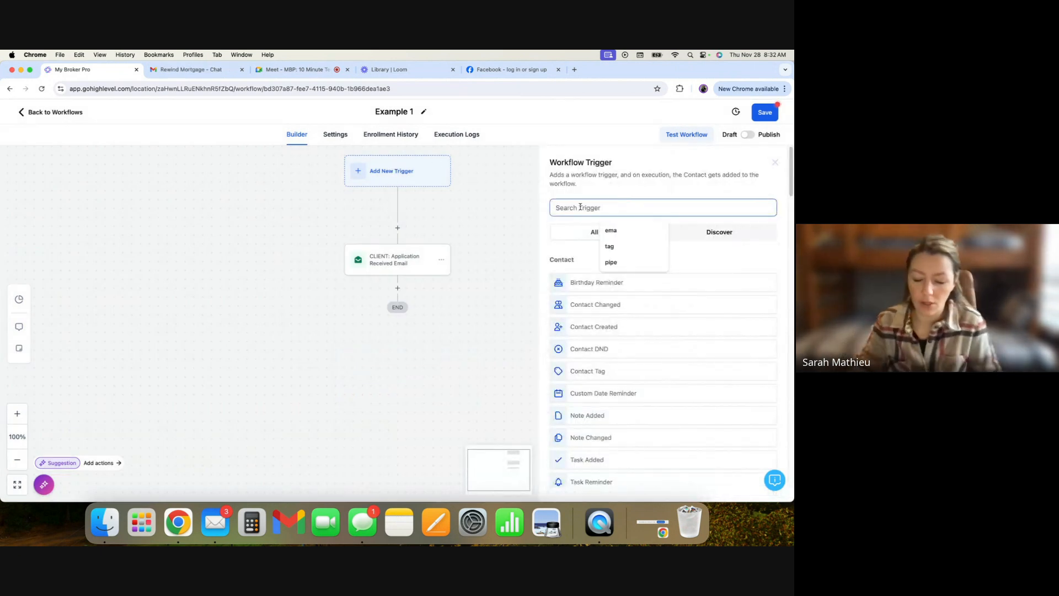
type("g")
left_click(591, 283)
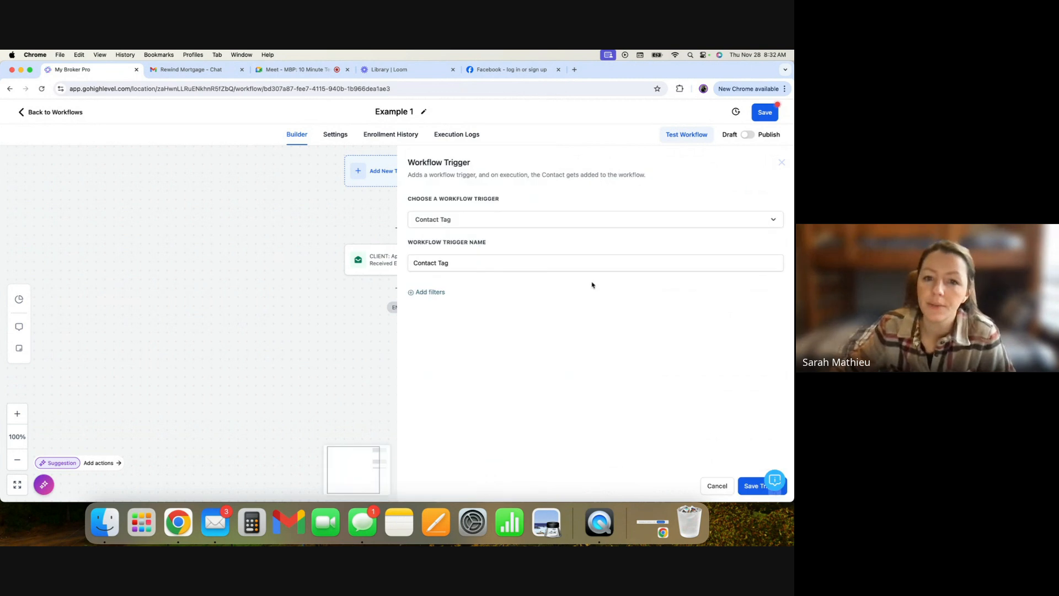
left_click(478, 264)
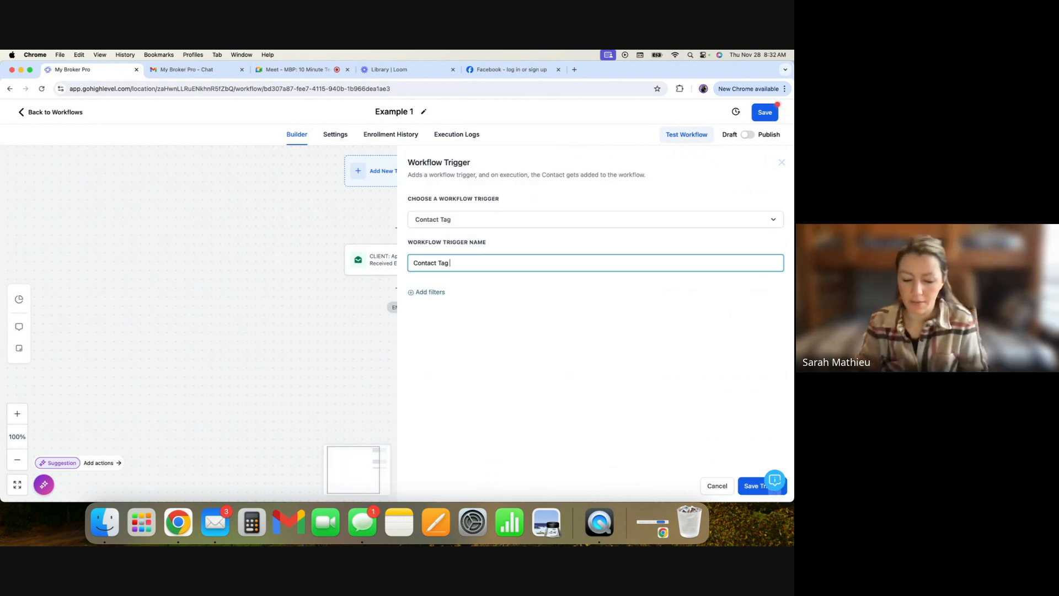
type("- Trade Show")
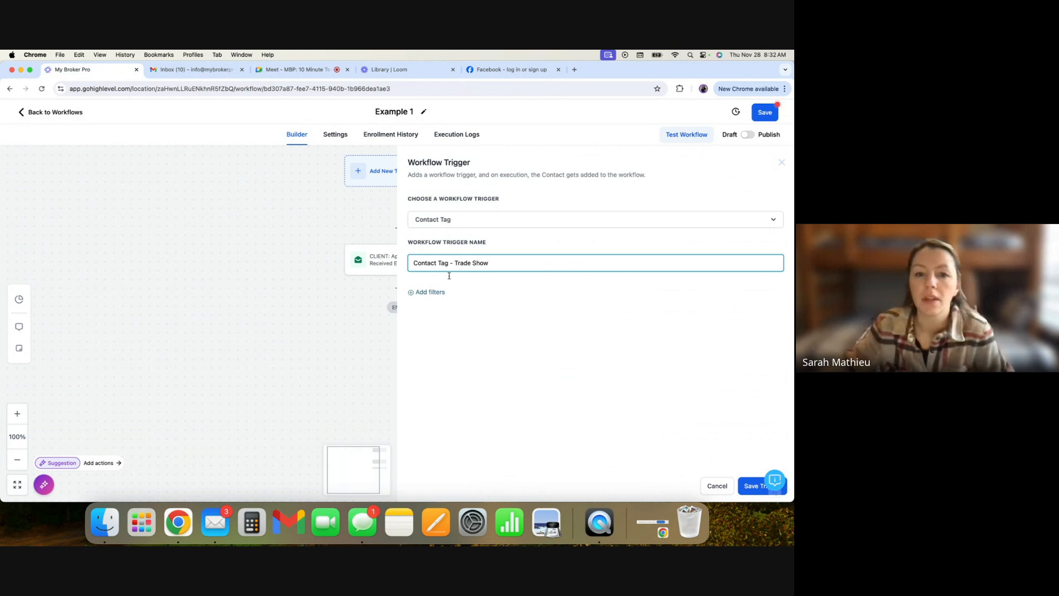
- Add a Tag Added filter using a newly created tag trade show, then save the trigger
left_click(427, 293)
left_click(445, 305)
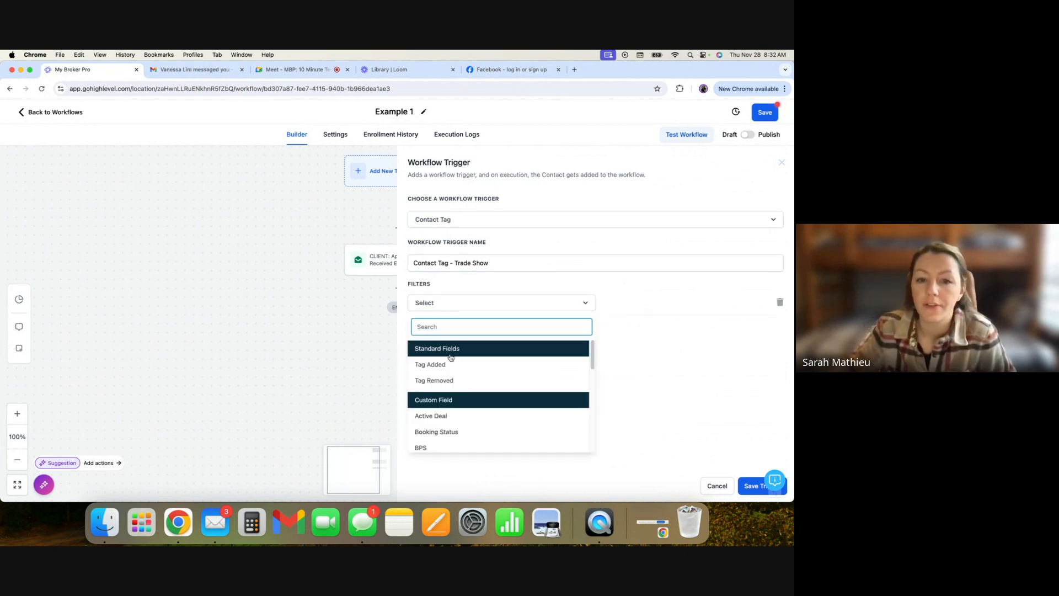
left_click(452, 366)
left_click(614, 303)
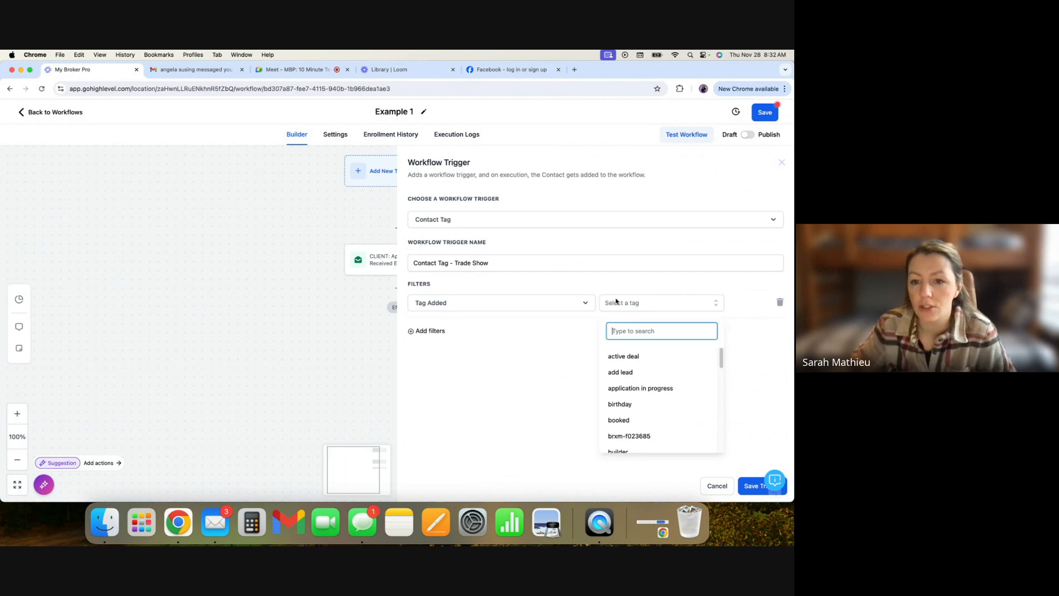
type("trad")
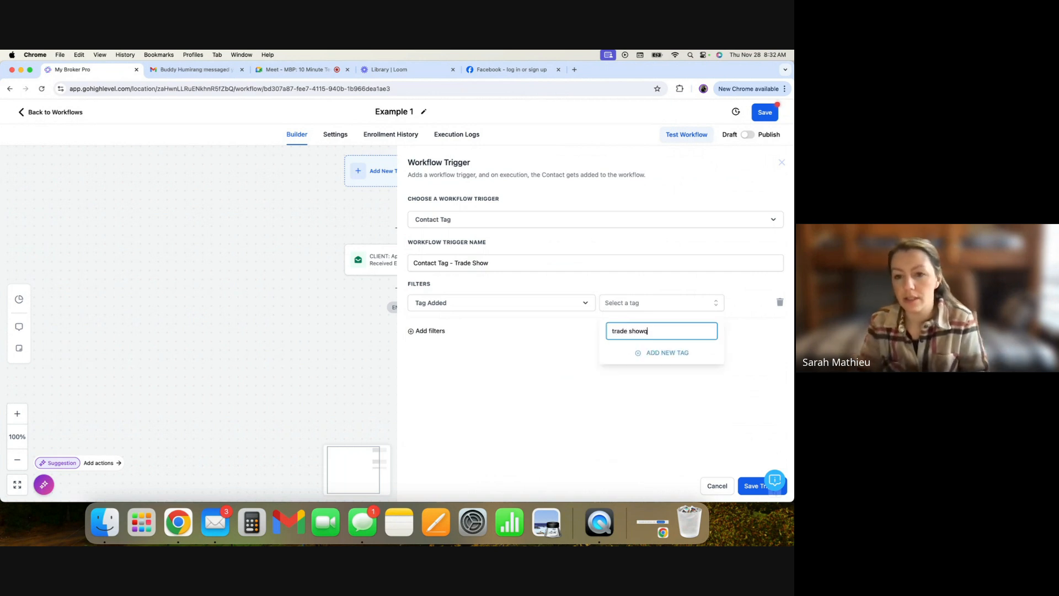
type("e showo")
key("BackSpace")
left_click(667, 354)
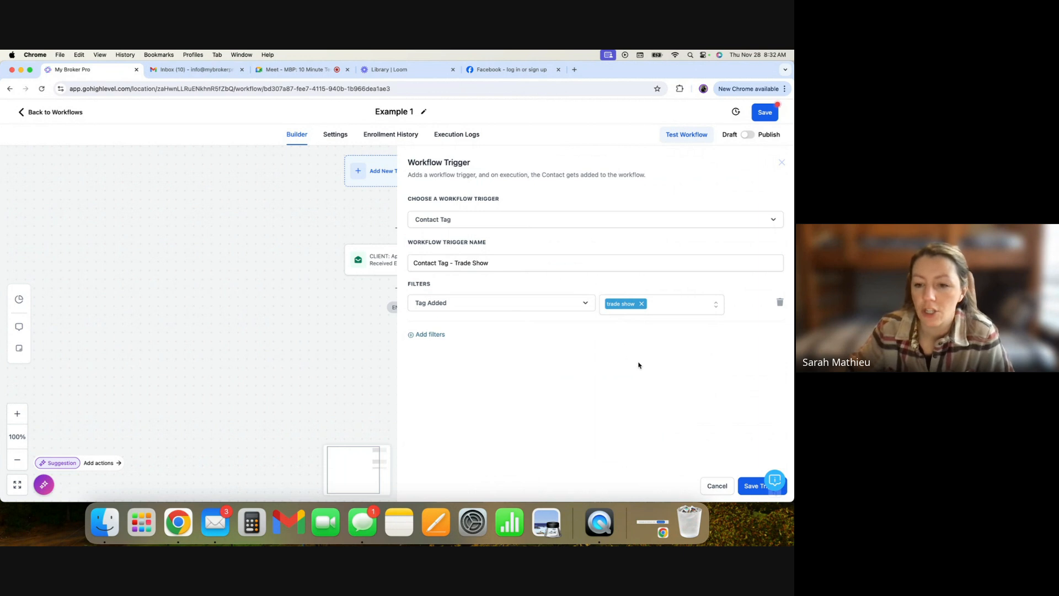
left_click(748, 487)
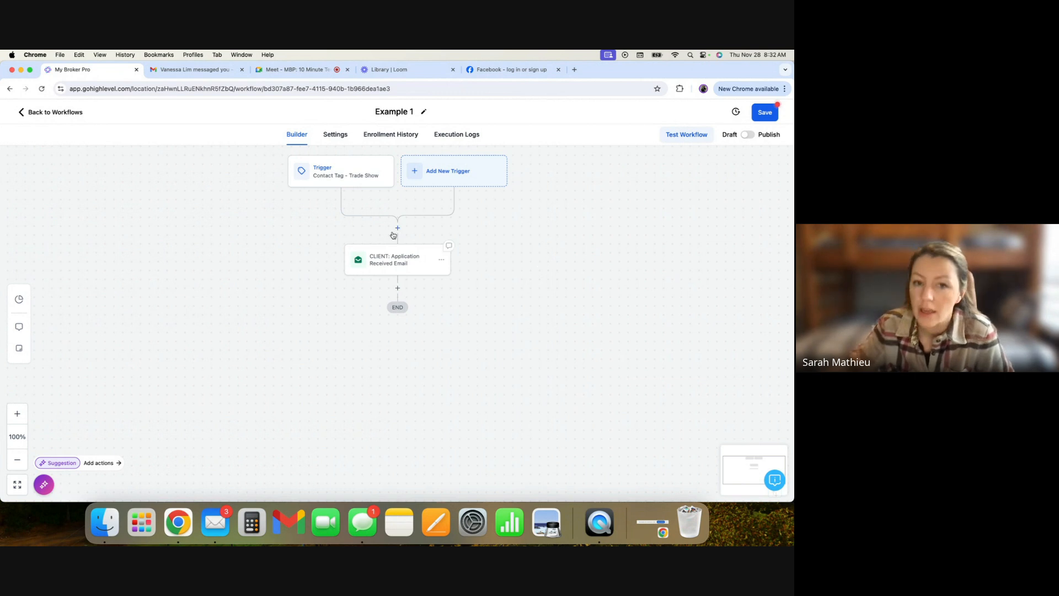
- Open the email action and rename it CLIENT: Thank you Trade Show
left_click(407, 265)
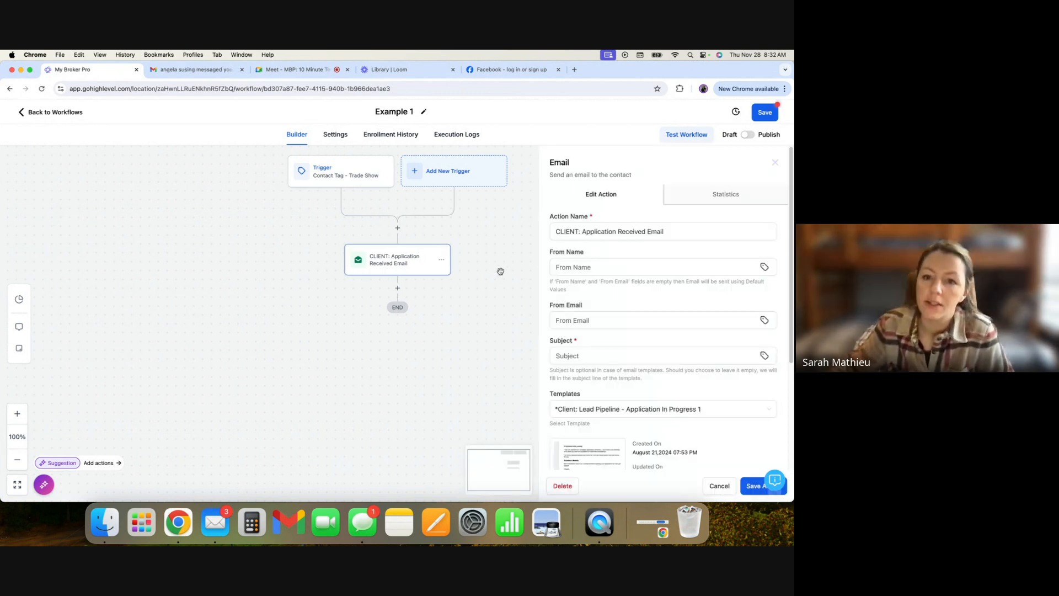
left_click_drag(664, 231, 583, 232)
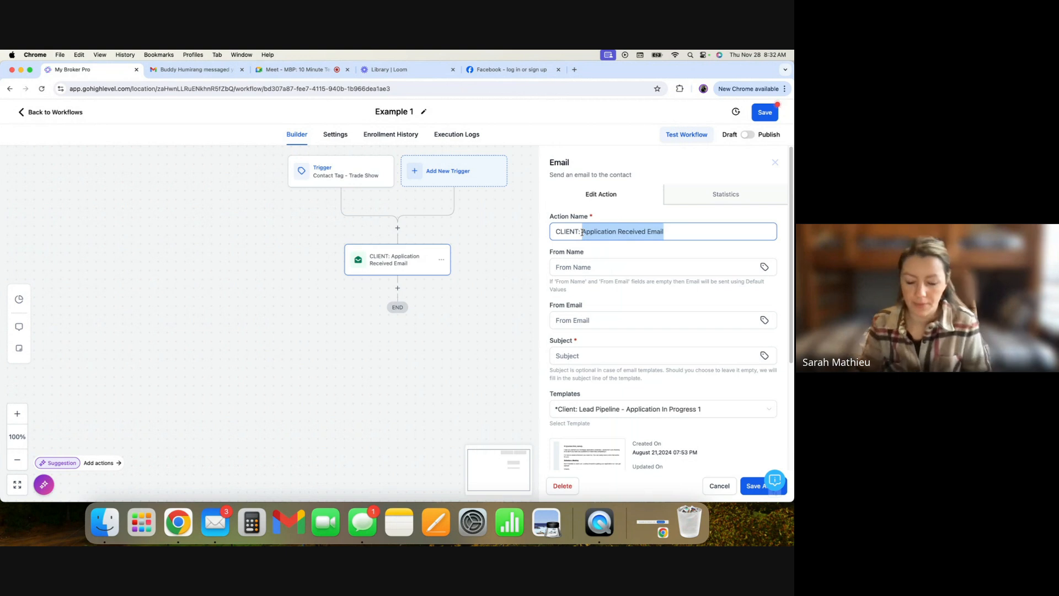
type("Thank yo")
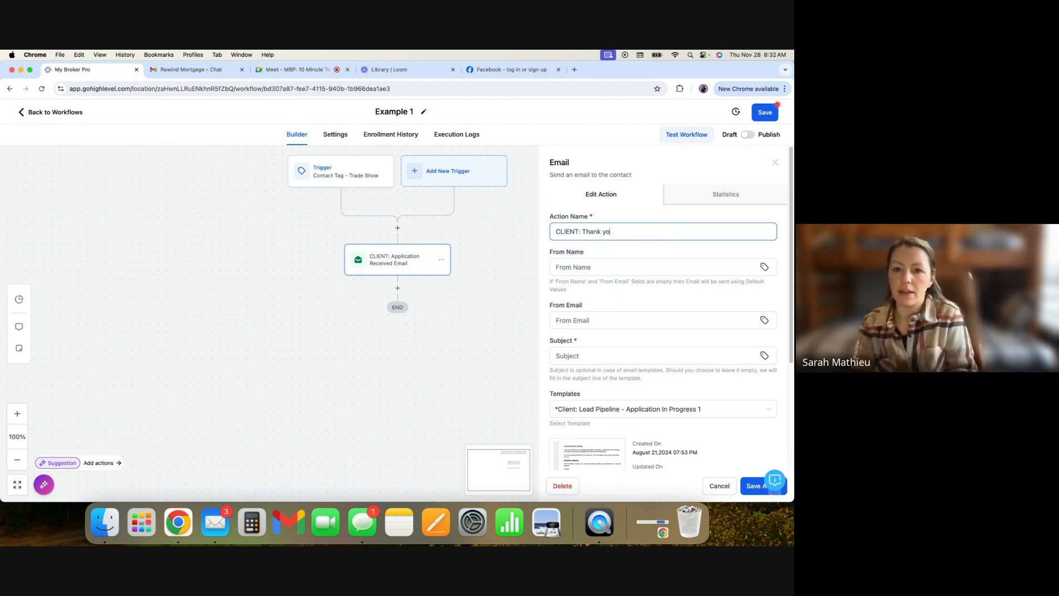
type("u Trade Show")
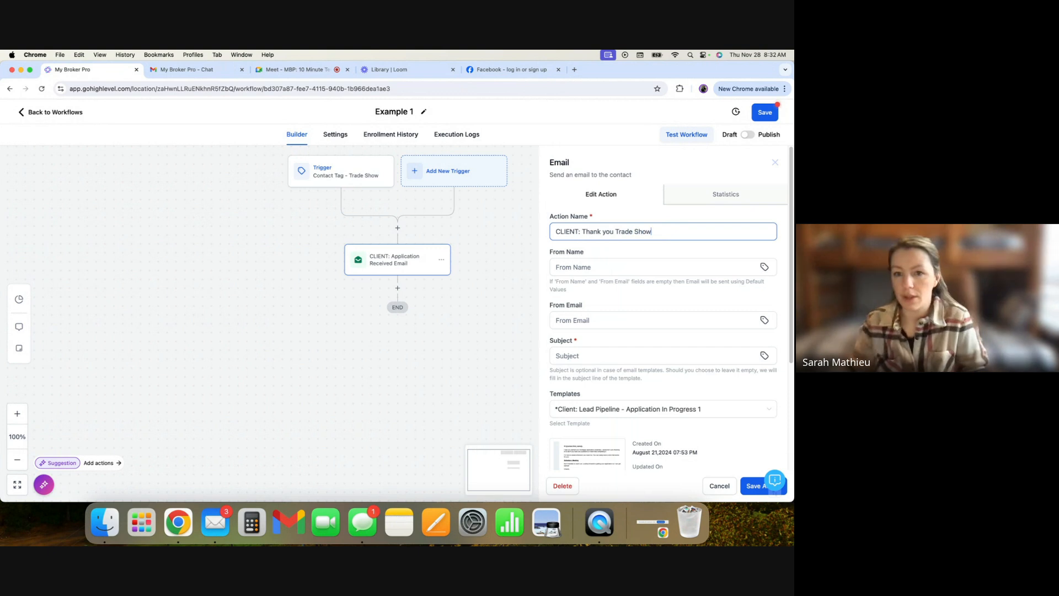
- Set the email subject to the contact's first name merge field followed by ", it was great to meet you!"
left_click(602, 356)
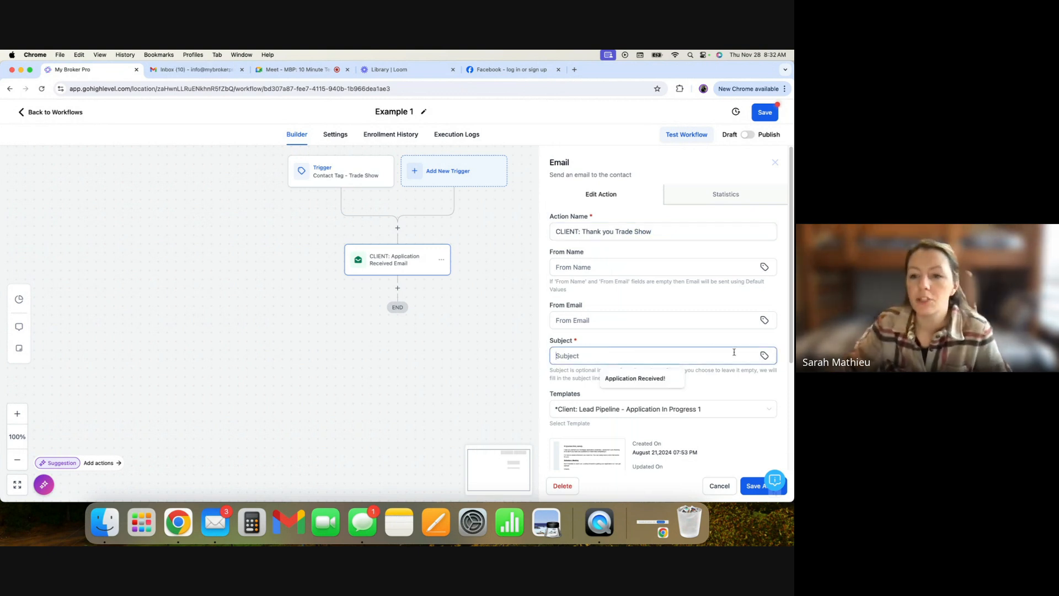
left_click(765, 356)
left_click(664, 181)
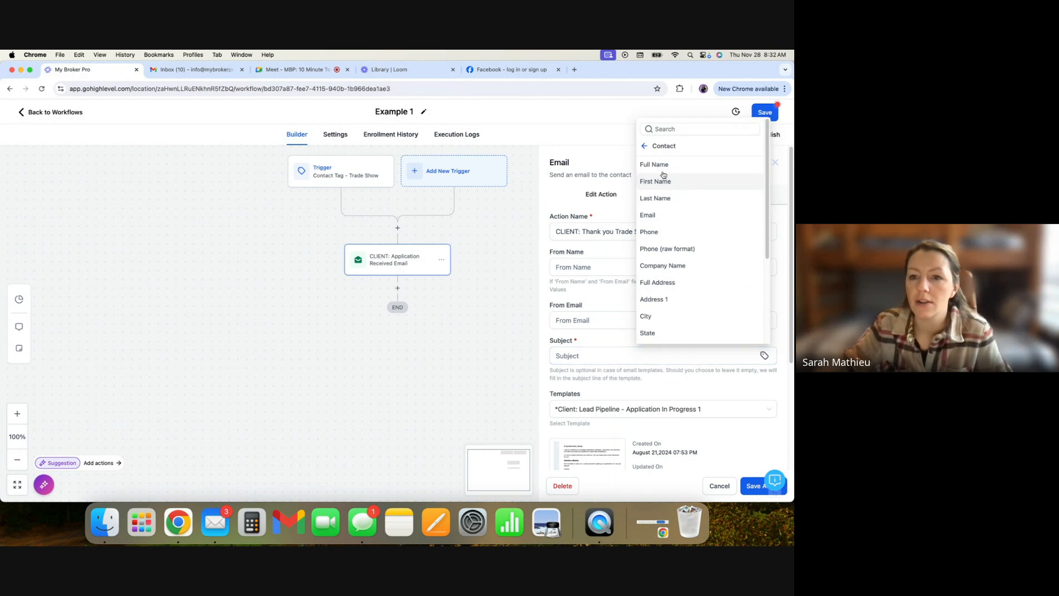
left_click(665, 181)
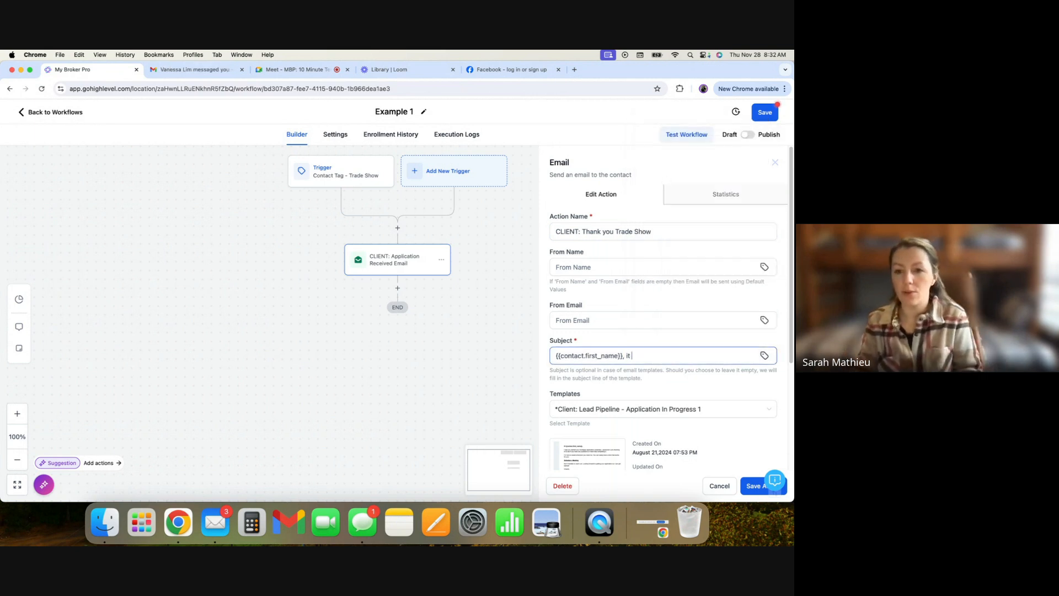
type(", it was great to meet you")
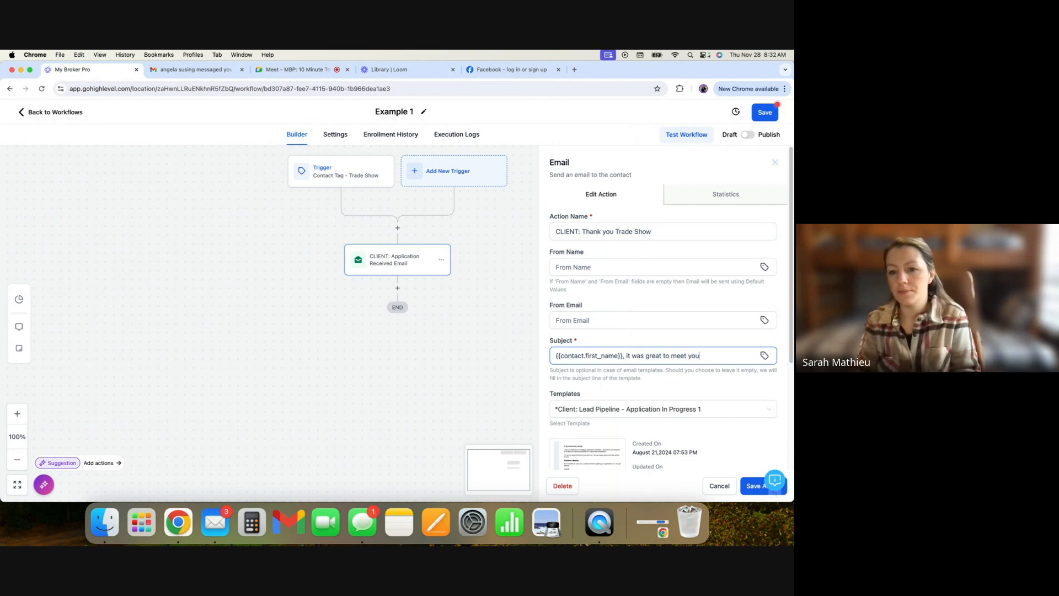
type("!")
- Open the email template for editing and save it as a new template named *Client: Trade Show - Nice to meet you
scroll(675, 285, "down", 5)
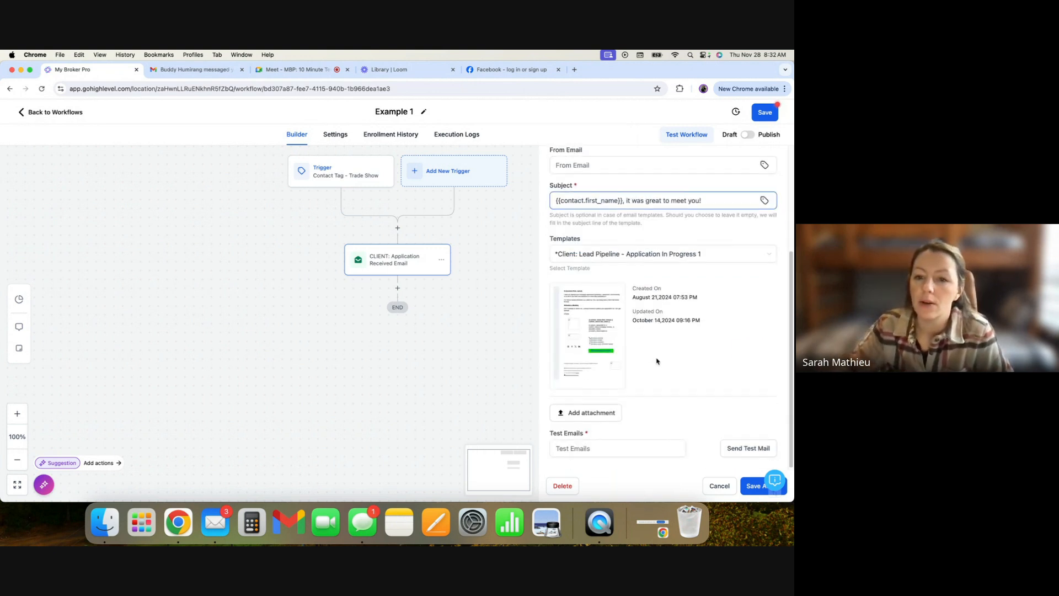
mouse_move(600, 329)
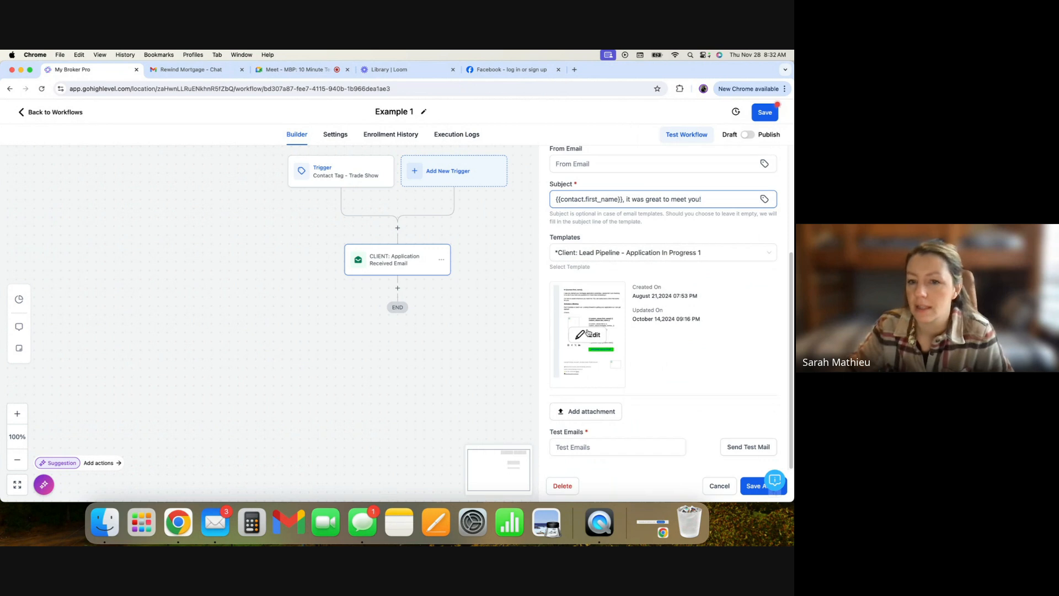
left_click(588, 334)
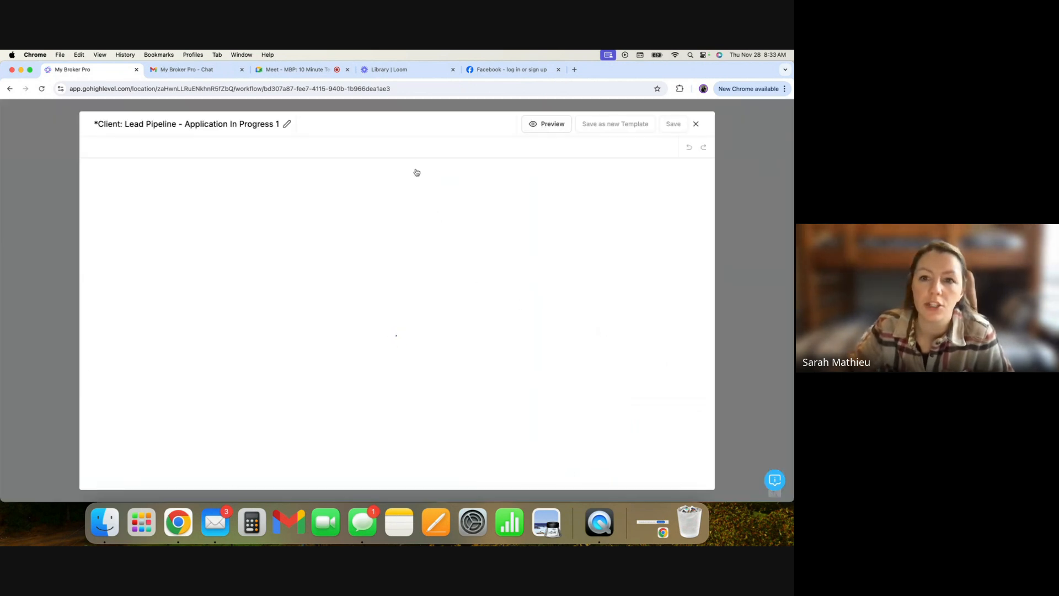
left_click(616, 123)
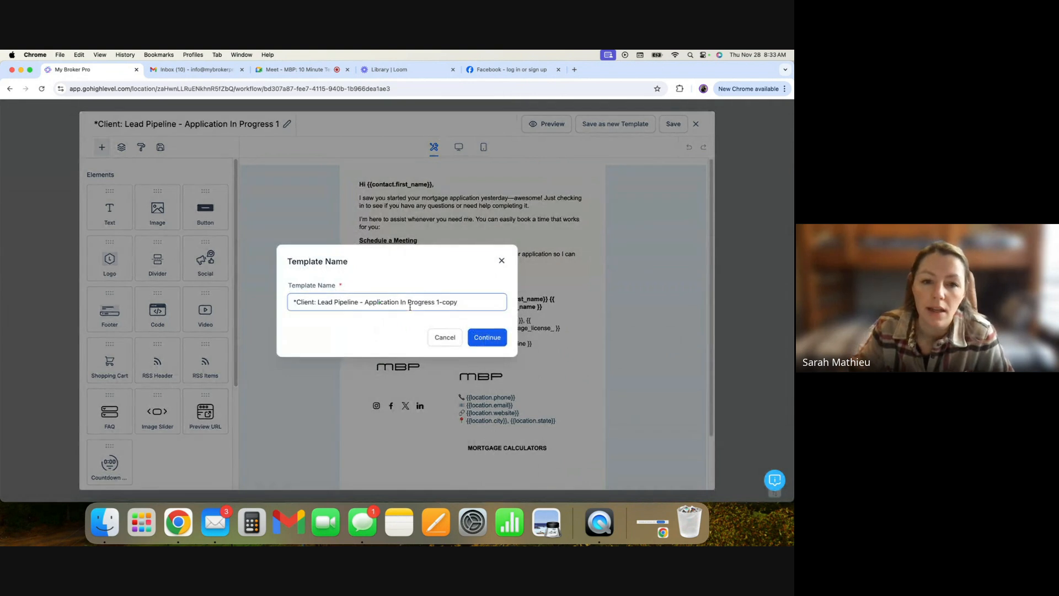
left_click_drag(473, 303, 320, 304)
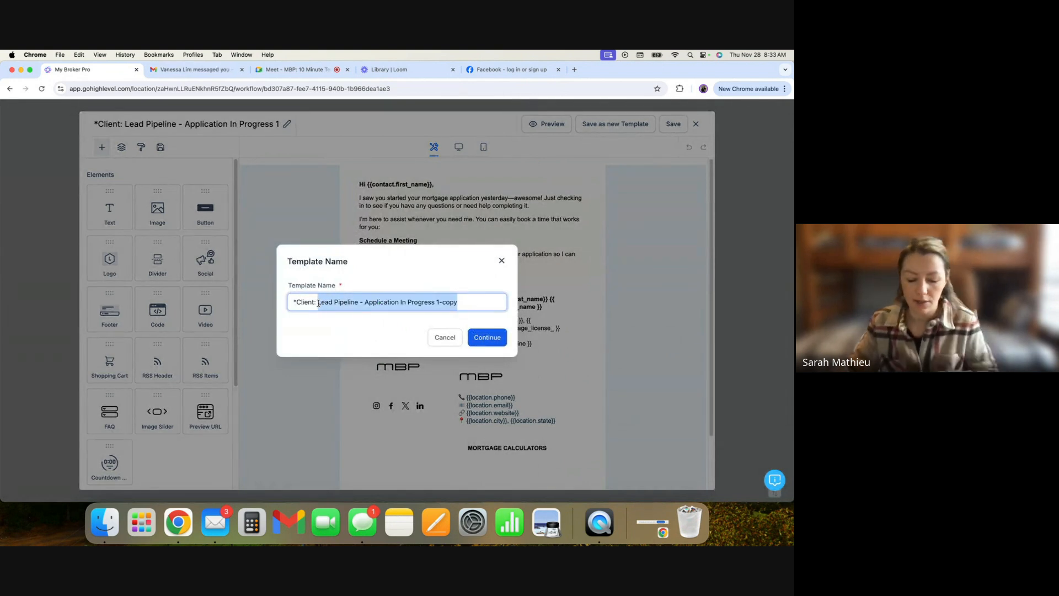
type("Tra")
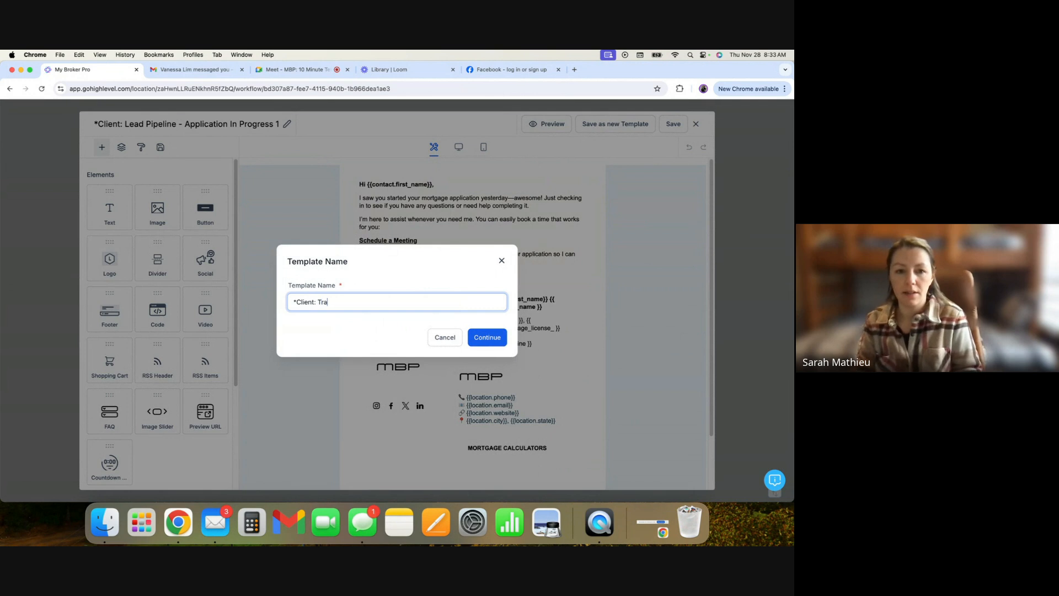
type("de Show - Th")
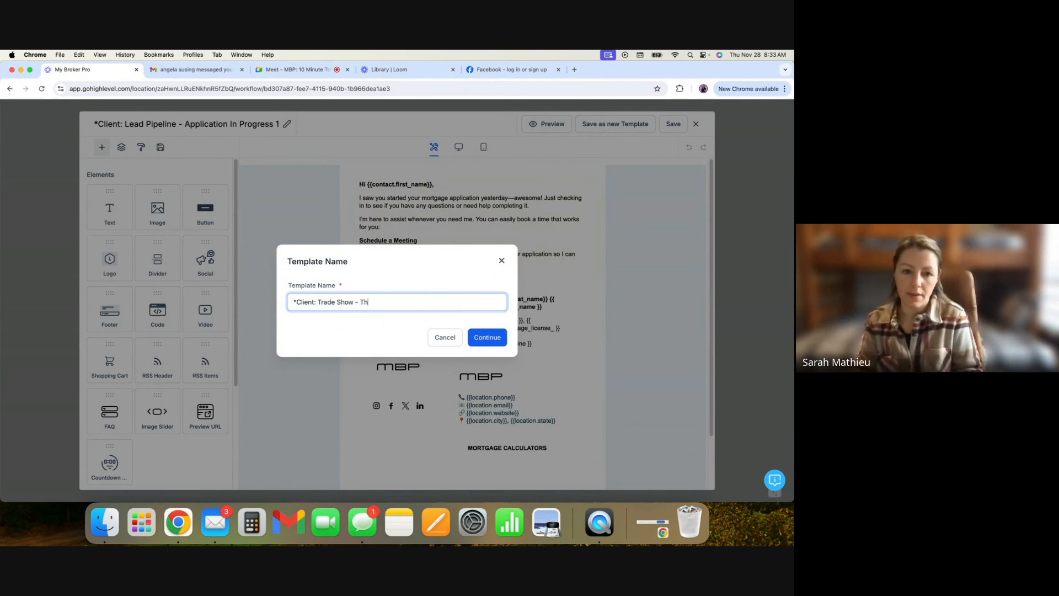
type("a")
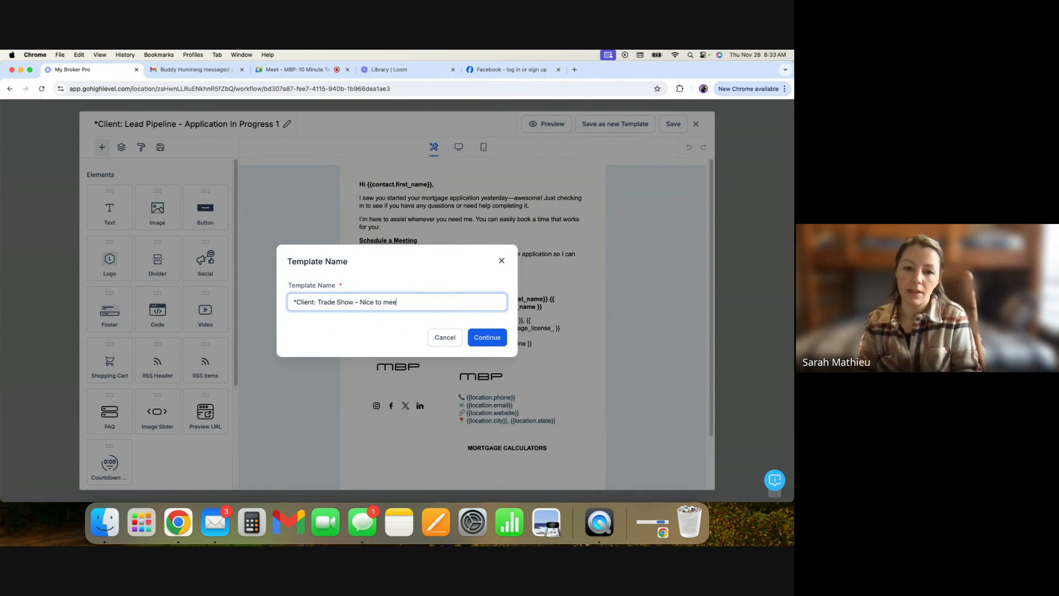
type("t you")
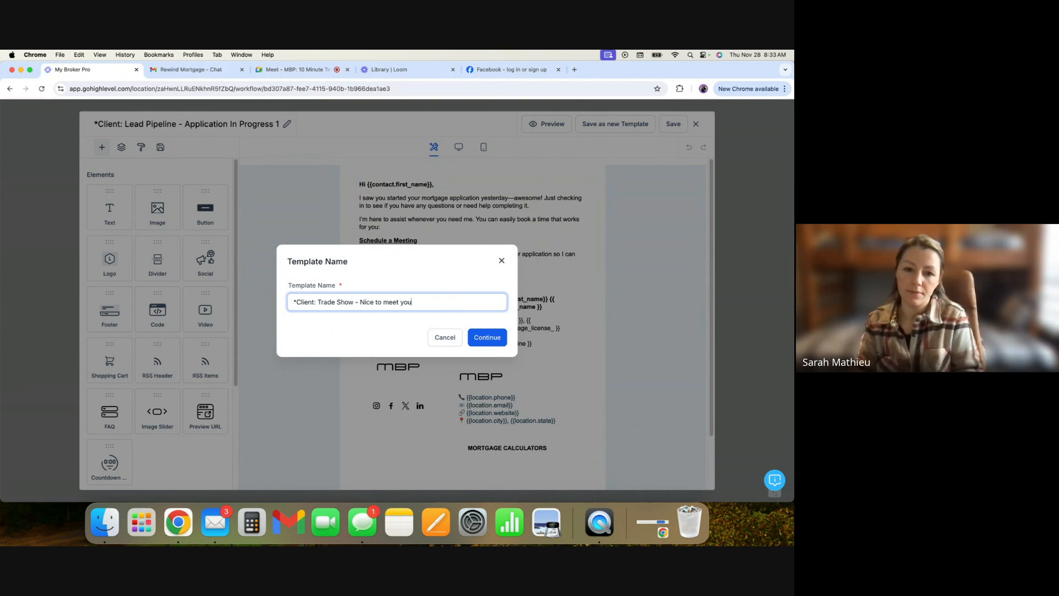
left_click(489, 337)
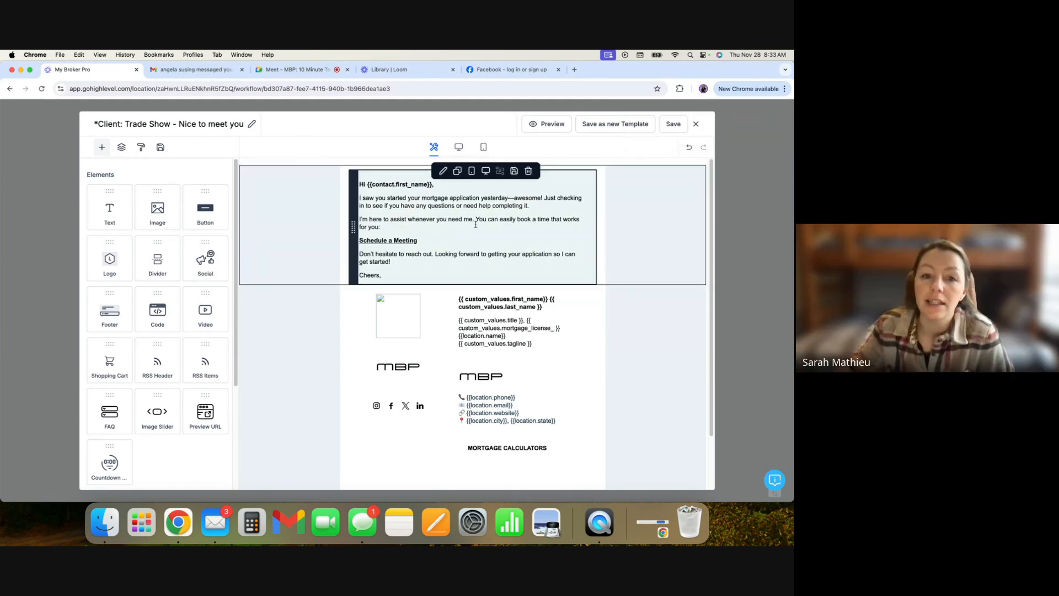
- Replace the first two body paragraphs with "Thank you so much for stopping by my Trade Show booth this weekend. It was great to meet you!"
left_click(380, 227)
left_click_drag(381, 227, 357, 200)
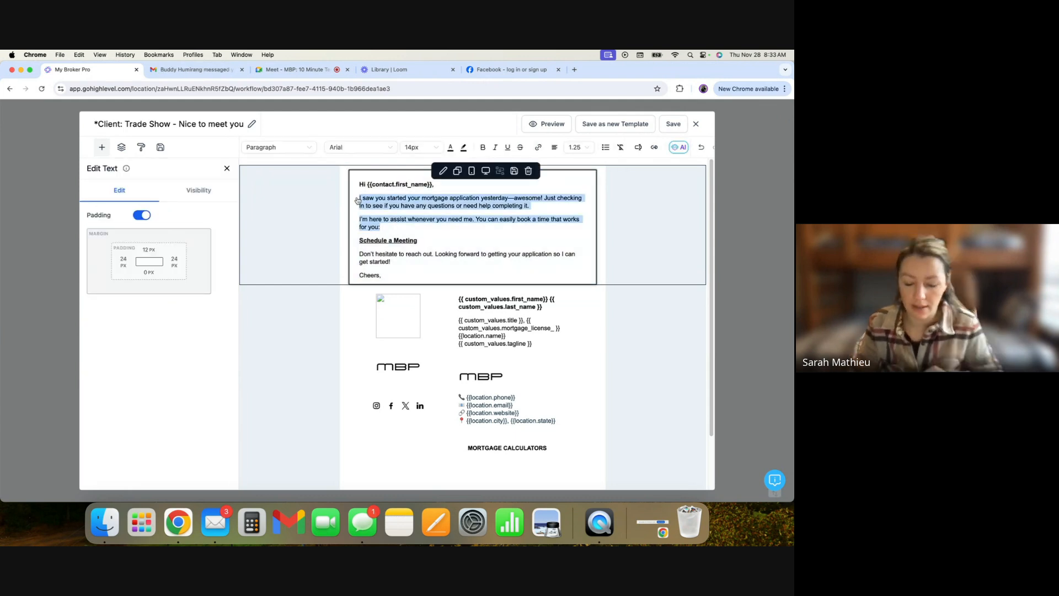
key("BackSpace")
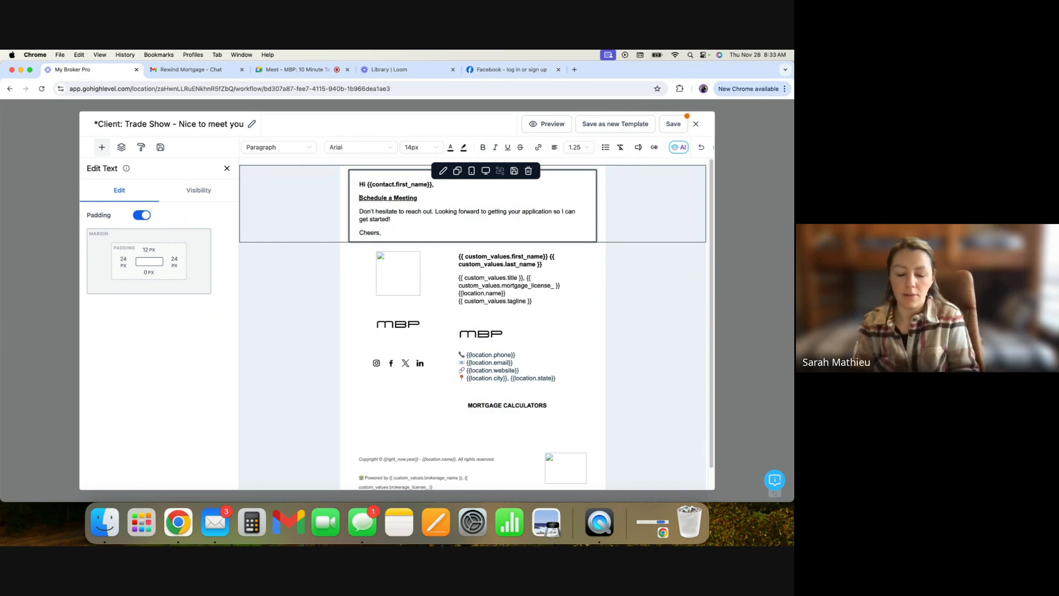
type("Thank you so much ")
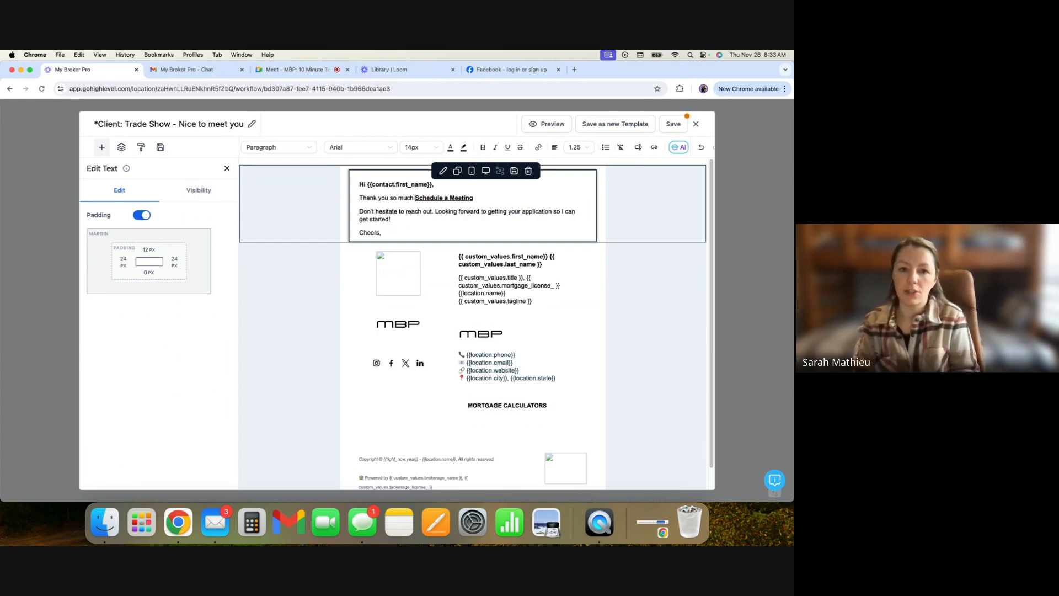
type("for stopping by ")
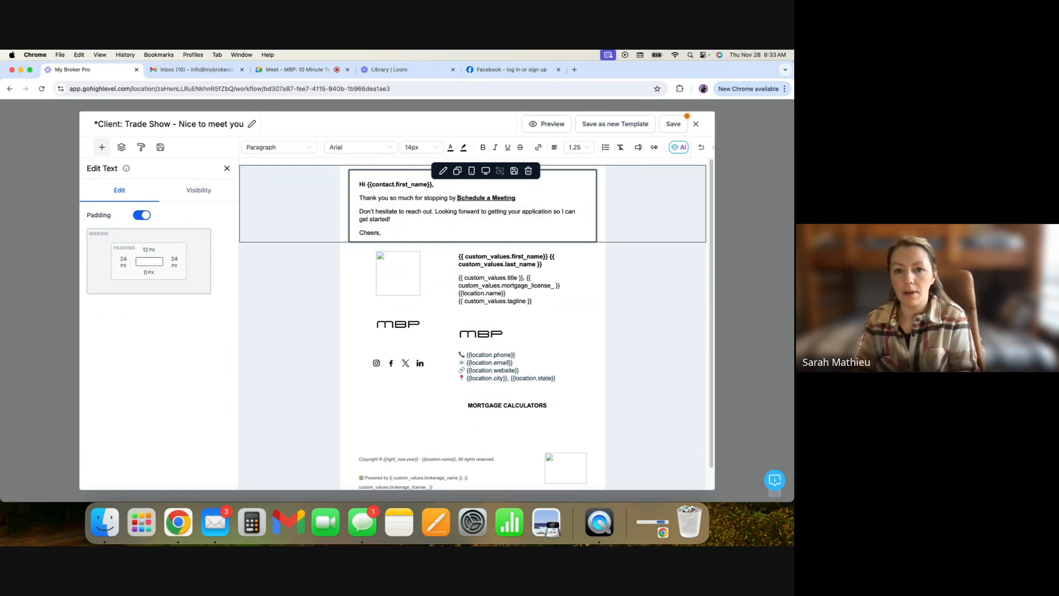
type("my Trade Show ")
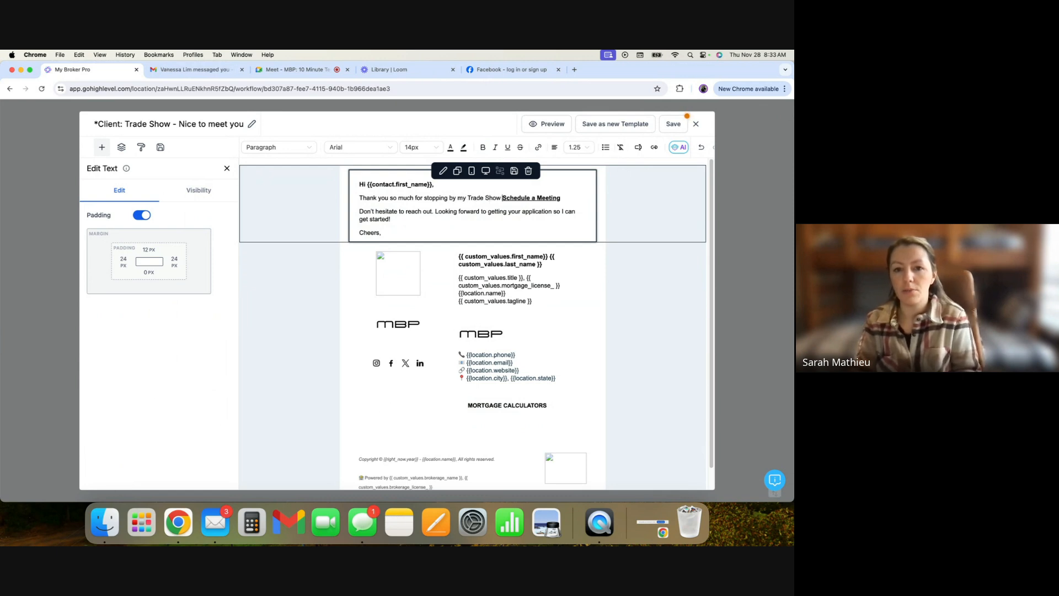
type("booth this weeken")
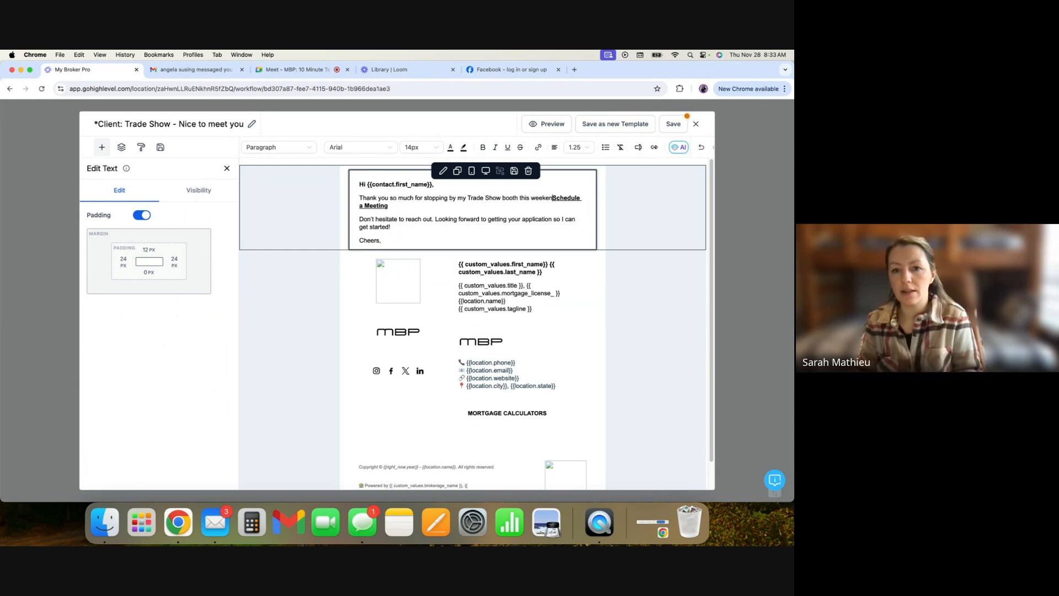
type("d. It was great ")
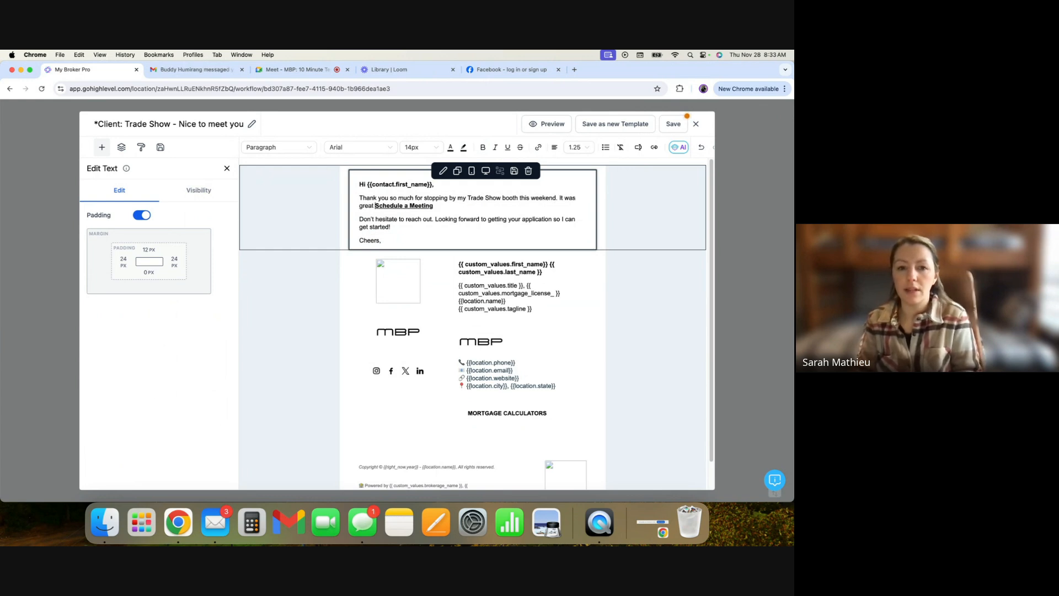
type("to meet you!")
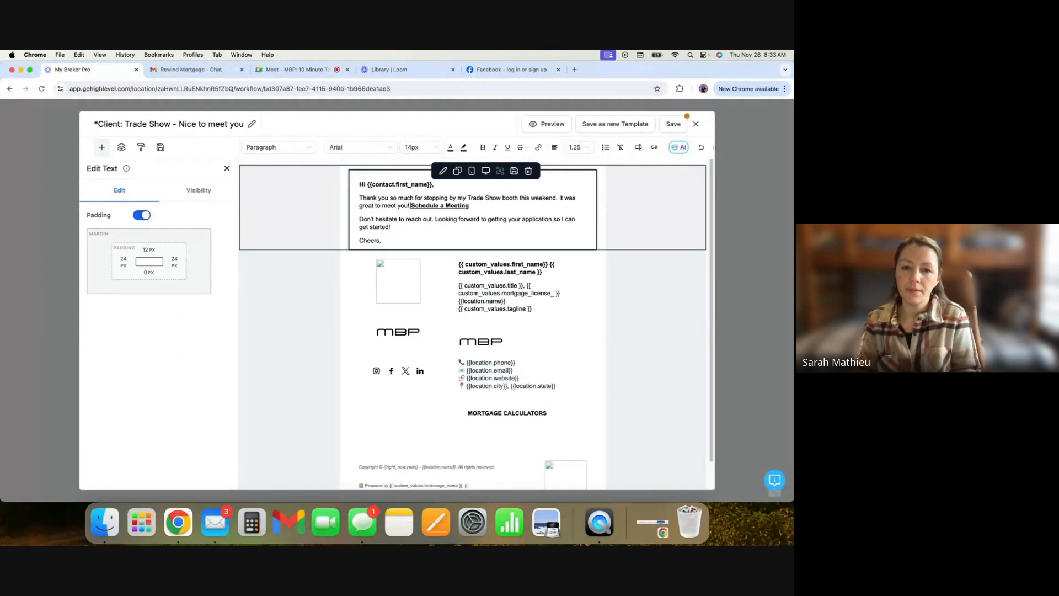
- Add a line before the Schedule a Meeting link reading "I'd love to schedule some 1-on-1 time to chat more. You can book a call with me here:"
key("Return")
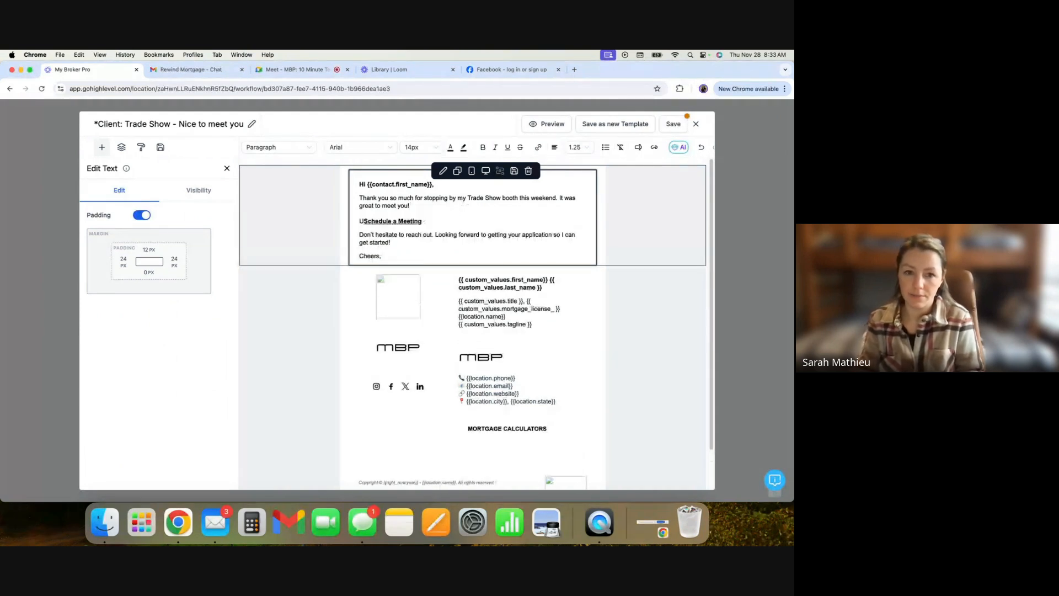
type("I'd love to schedu")
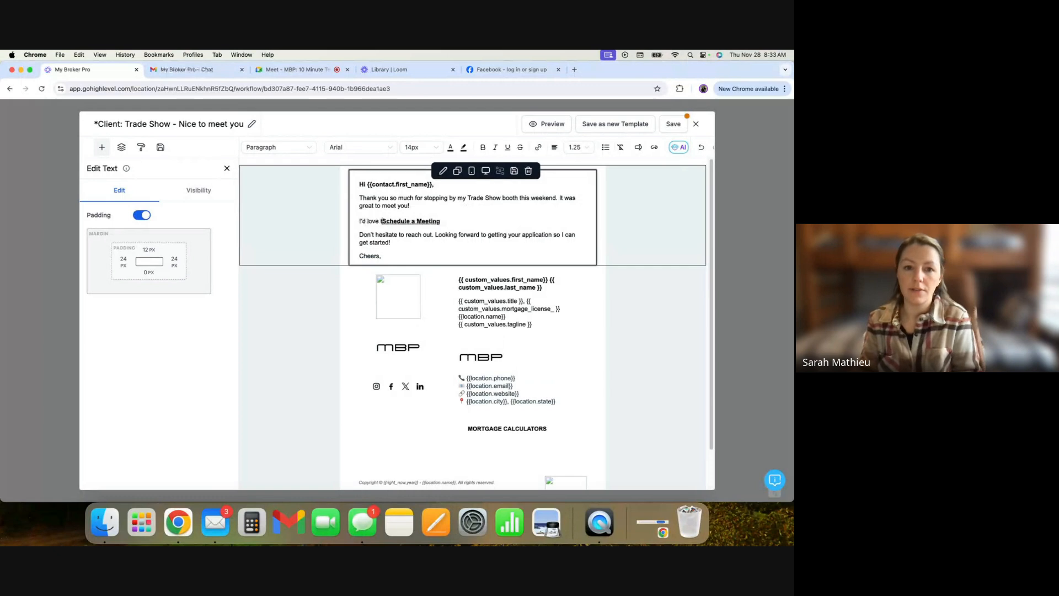
type("le some 1-oin")
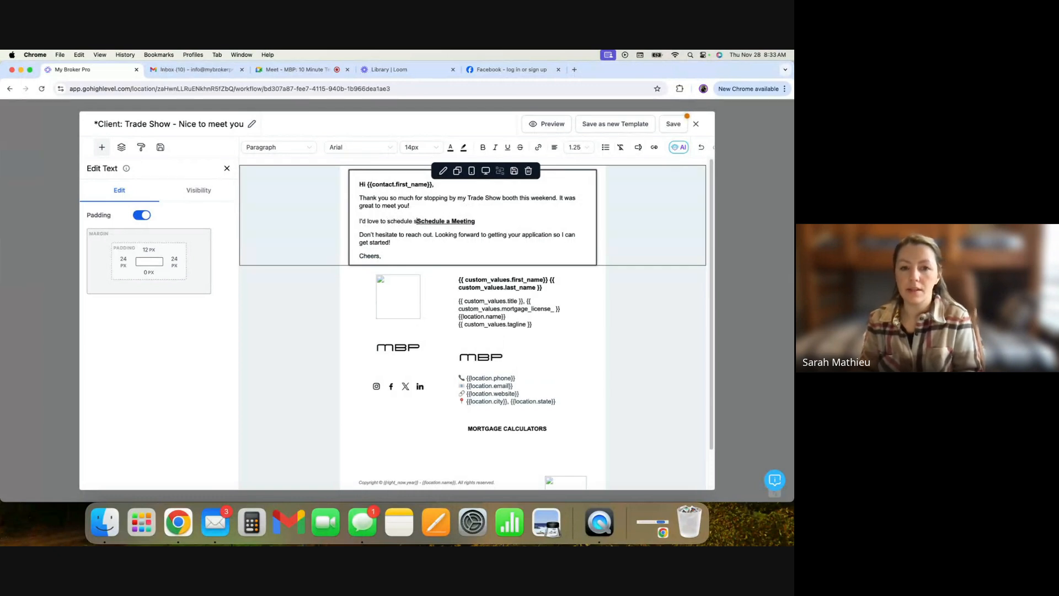
key("BackSpace")
key("BackSpace")
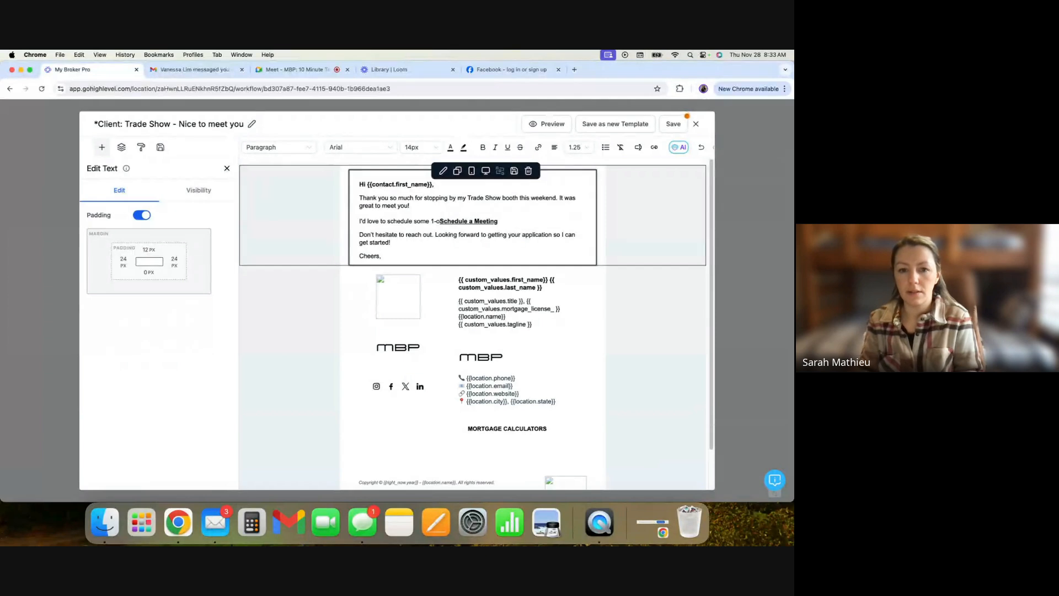
type("n-1 time ")
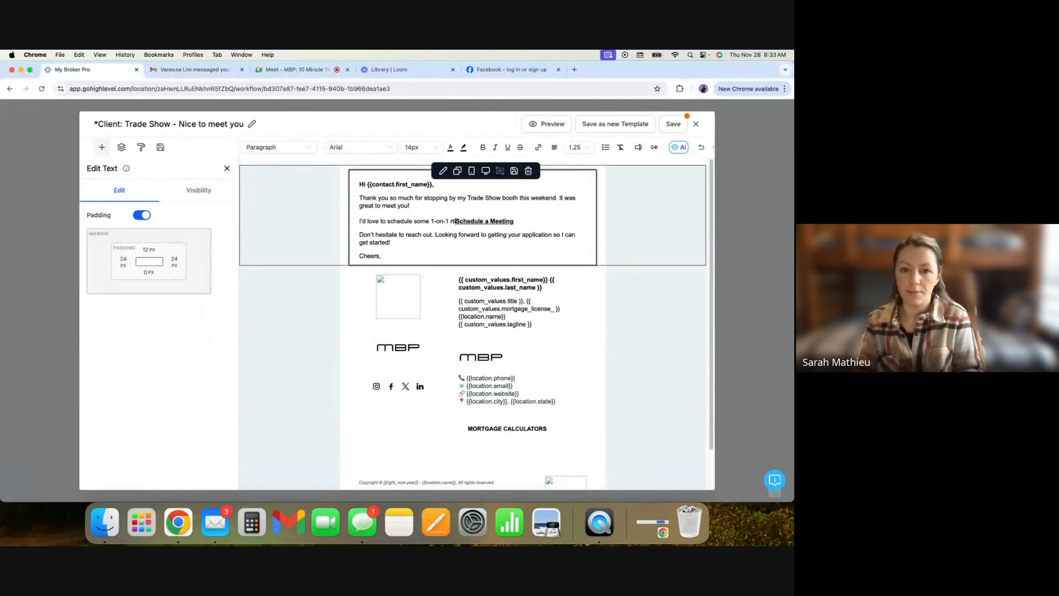
type("to chat more. You ca")
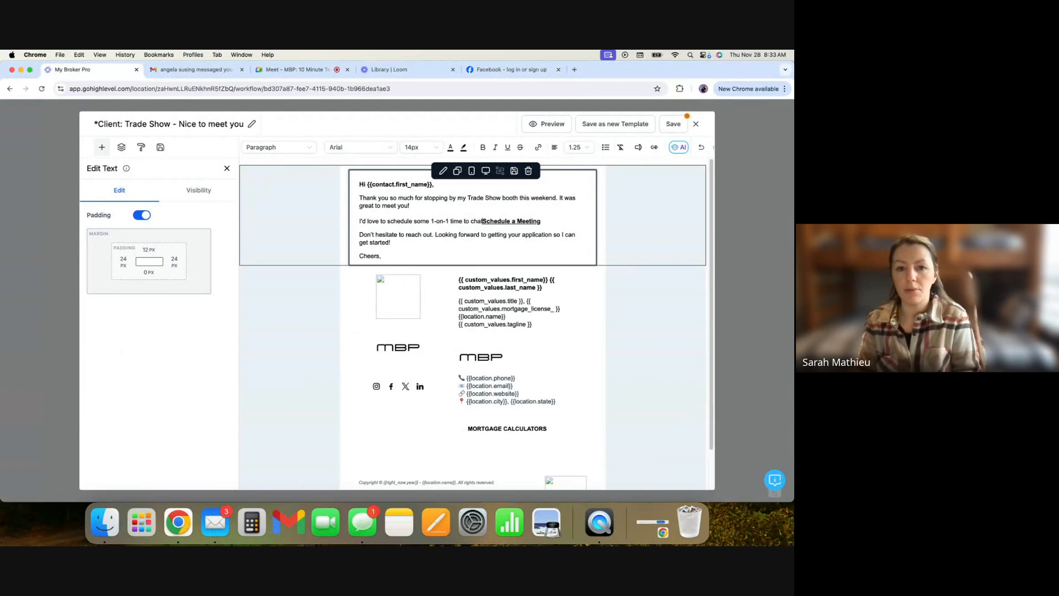
type("n book a c")
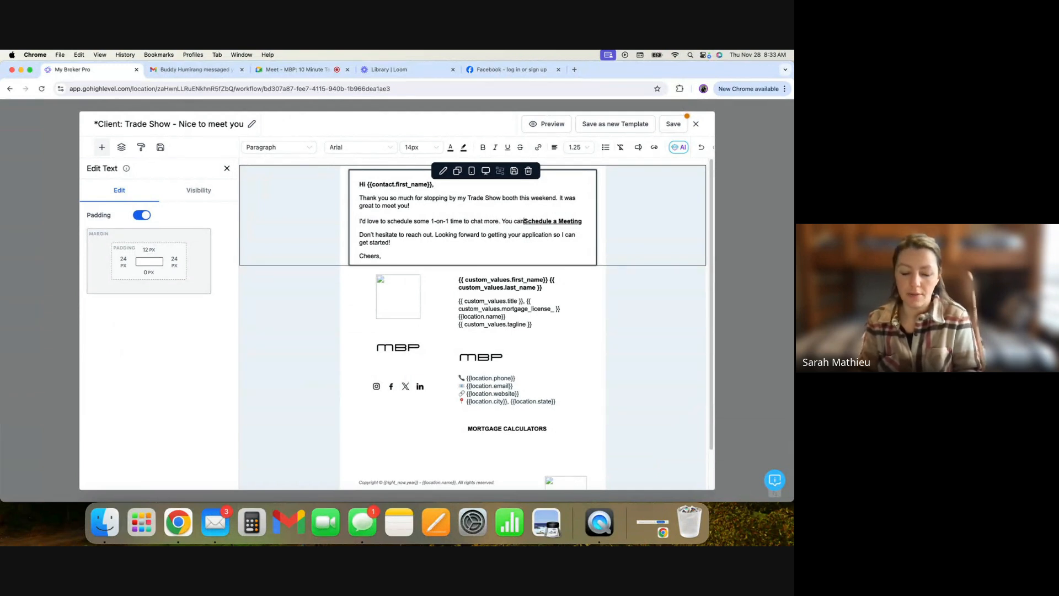
type("all with me here")
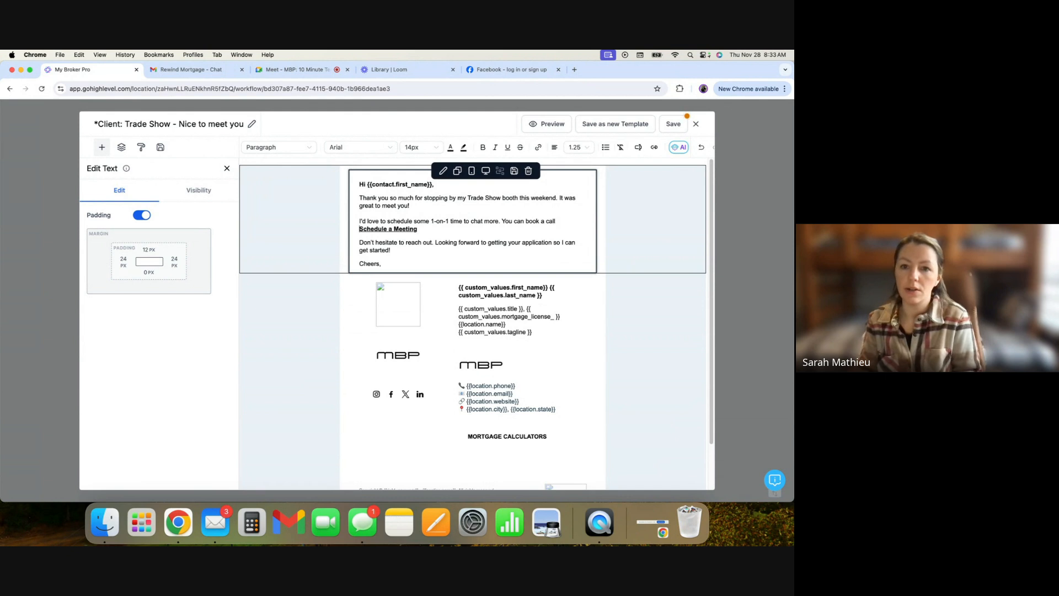
type(":")
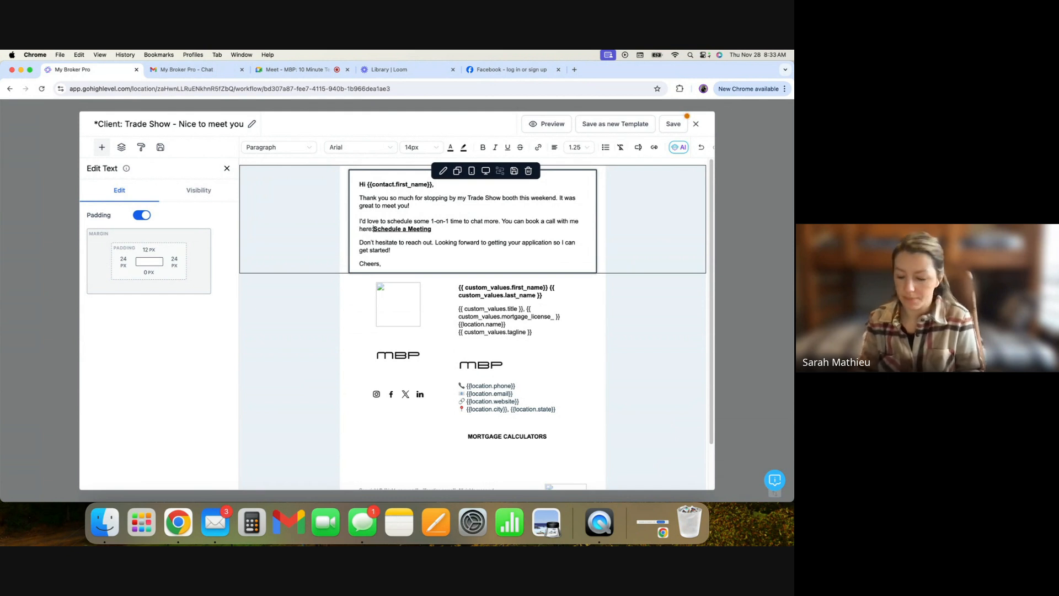
key("shift+Return")
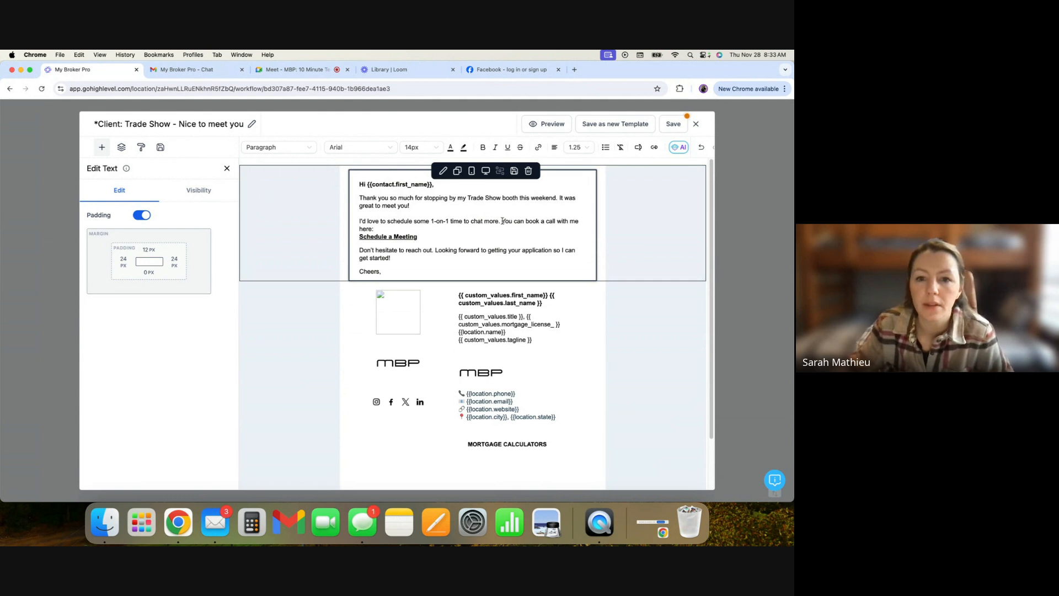
- Split the new line after "chat more." so "You can book a call with me here:" becomes its own paragraph
left_click(502, 221)
key("shift+Return")
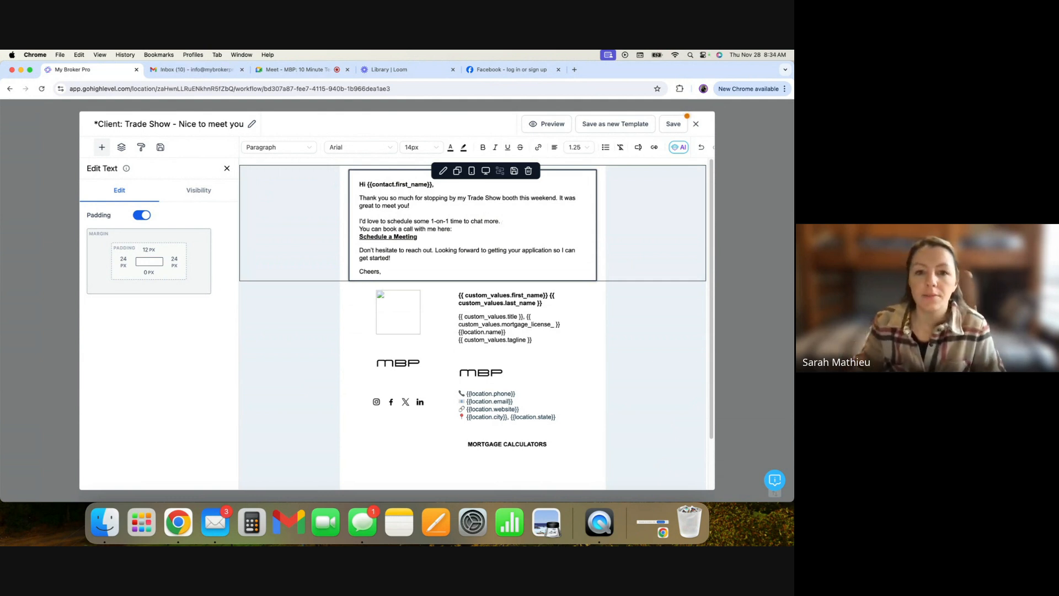
key("shift+Return")
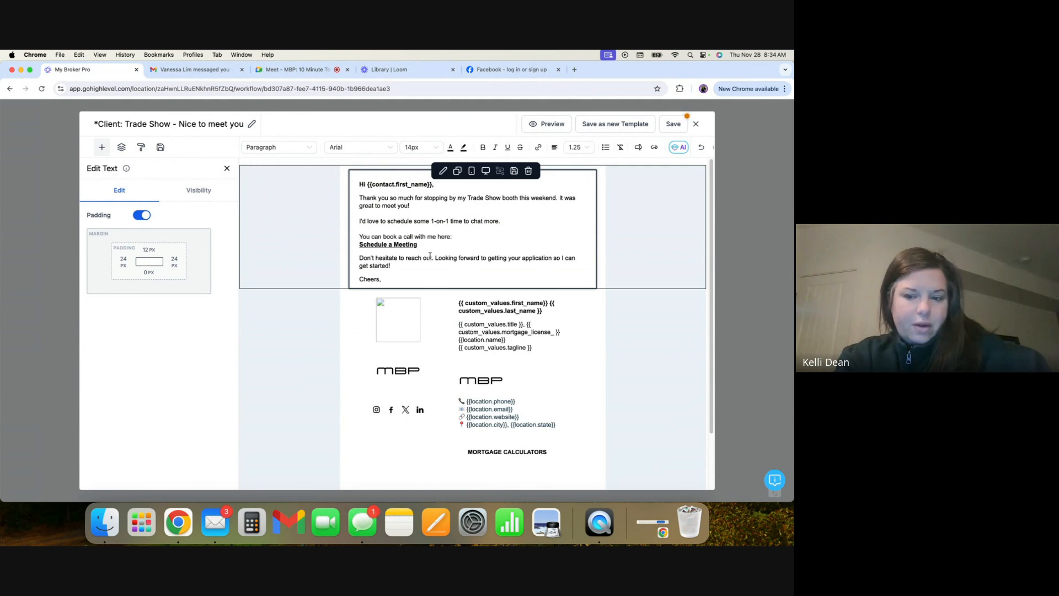
- Inspect the Schedule a Meeting link's URL and its merge-field options without changing them
left_click_drag(390, 265, 358, 258)
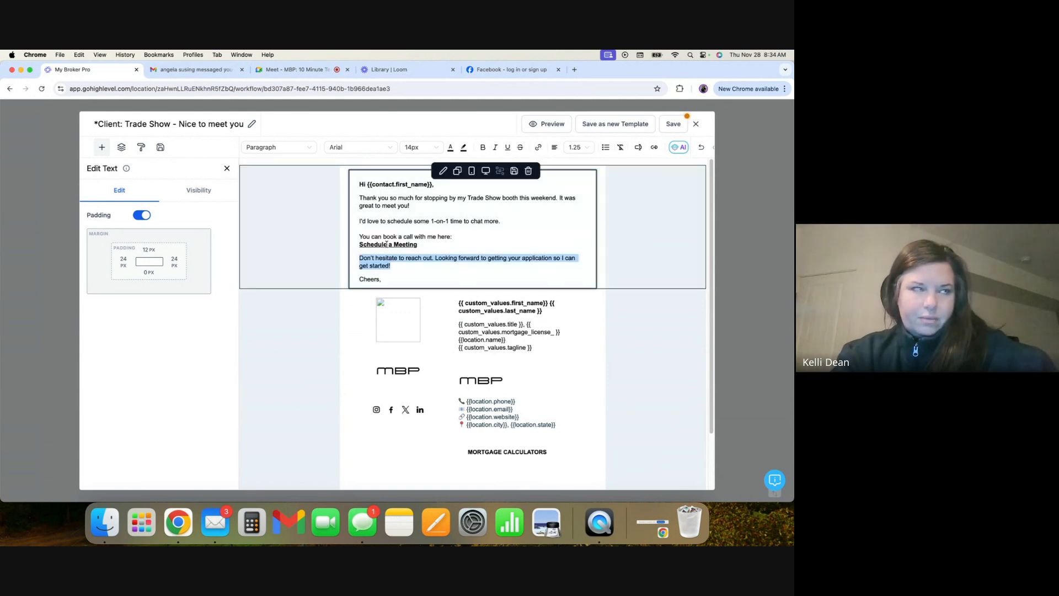
left_click(386, 245)
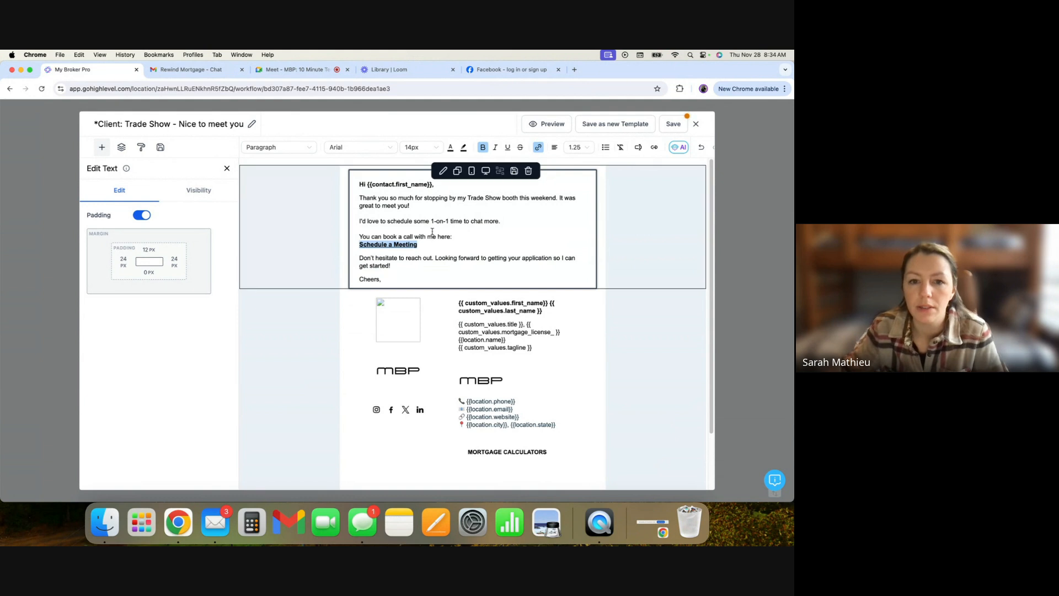
left_click(539, 149)
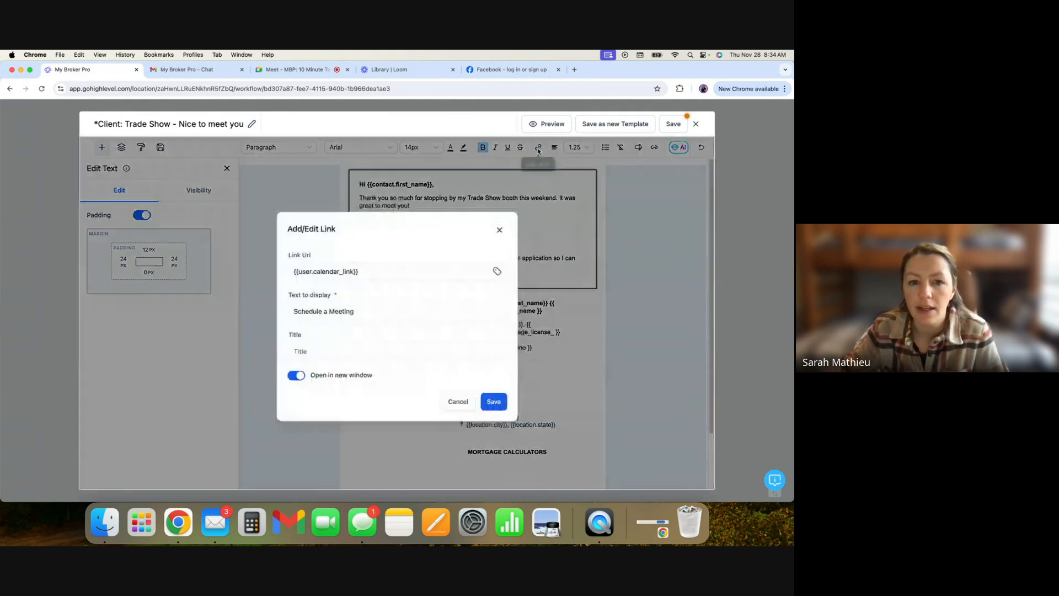
left_click(338, 273)
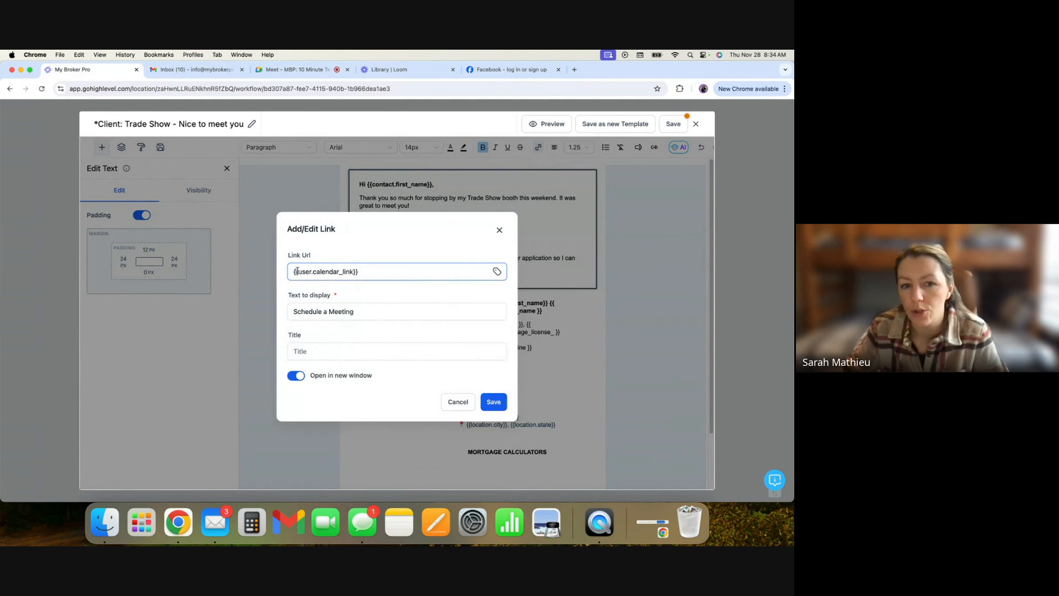
left_click_drag(297, 271, 312, 271)
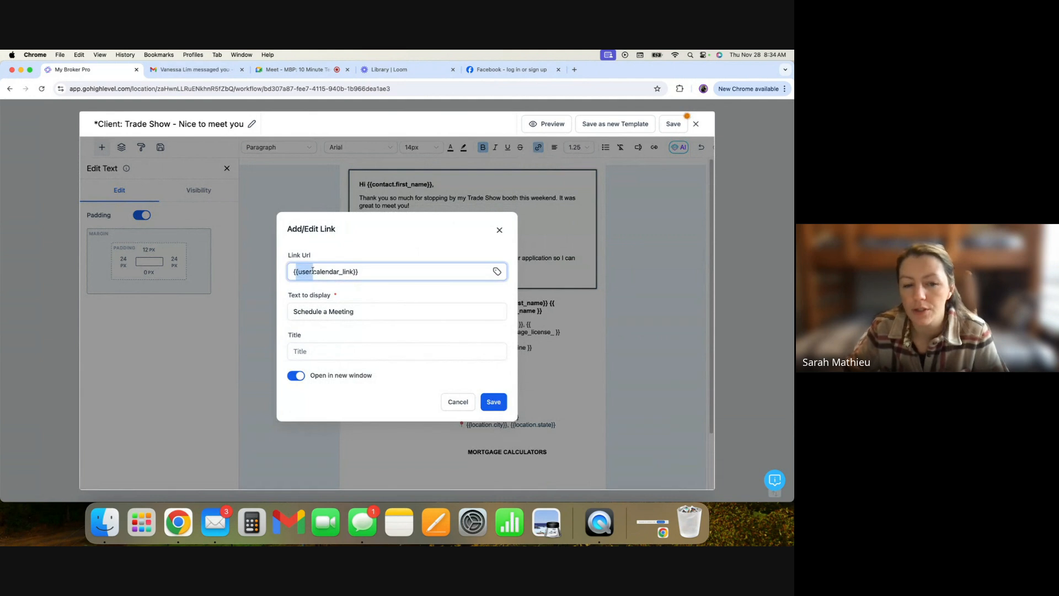
left_click(394, 267)
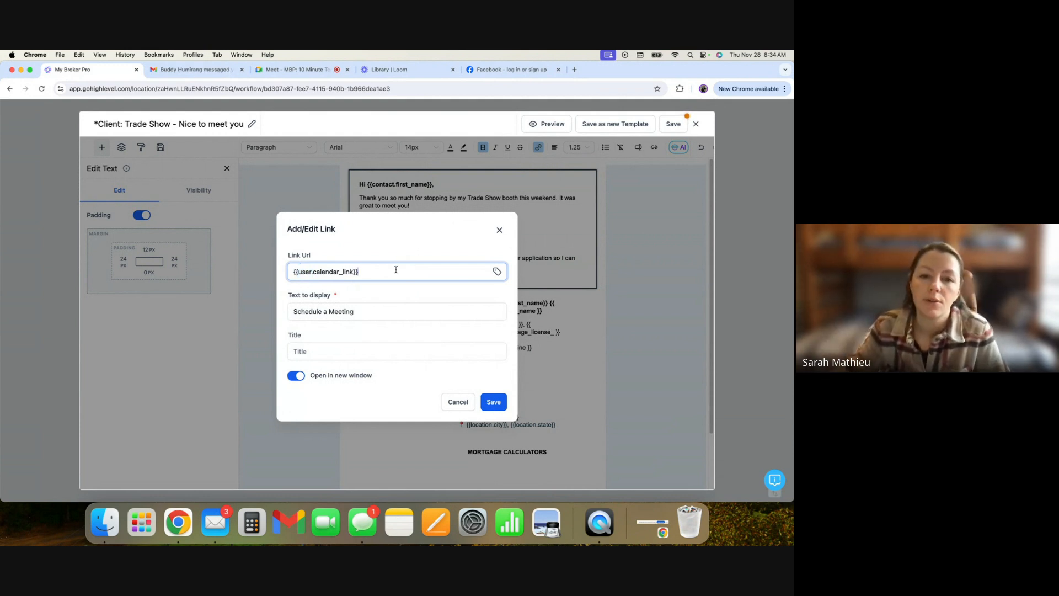
left_click(501, 231)
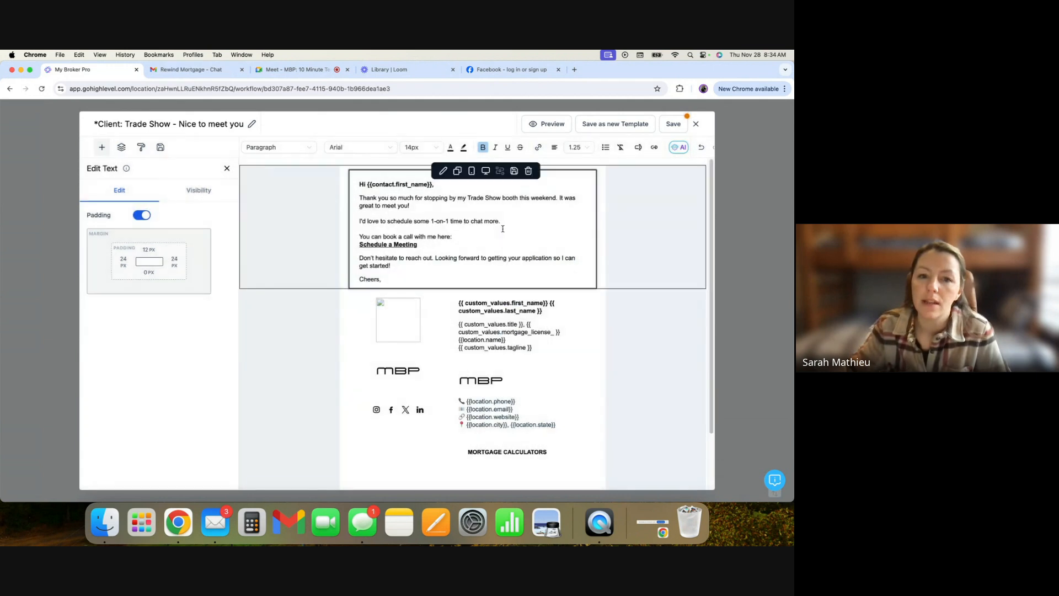
left_click(538, 148)
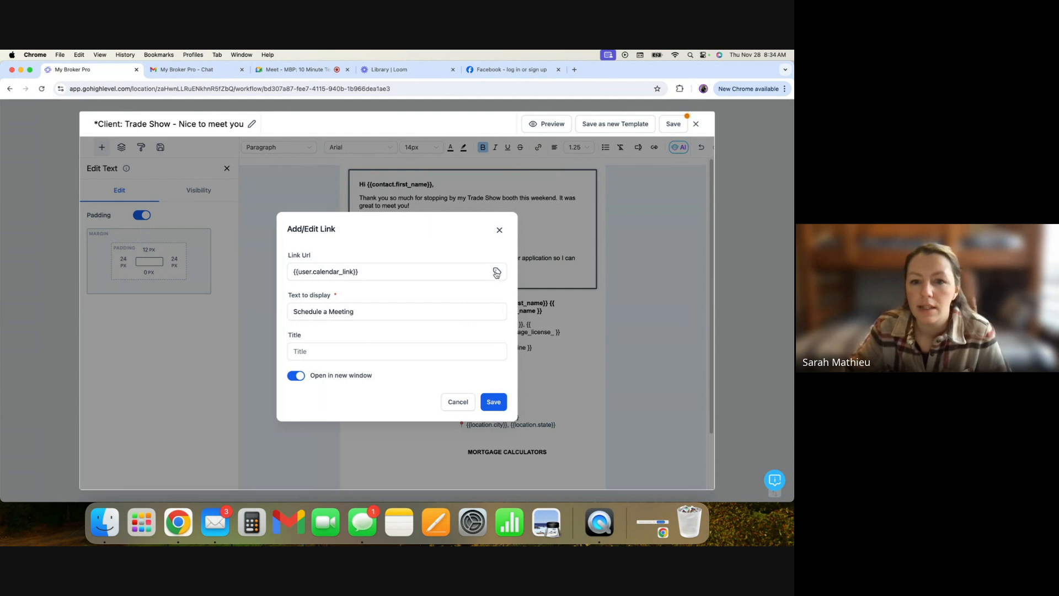
left_click(497, 272)
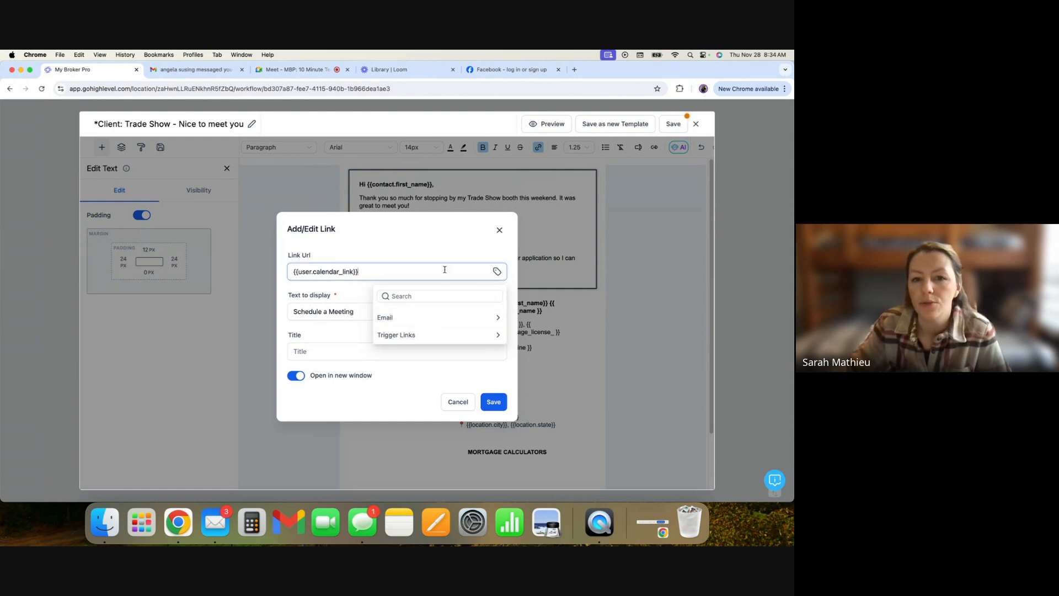
left_click(499, 230)
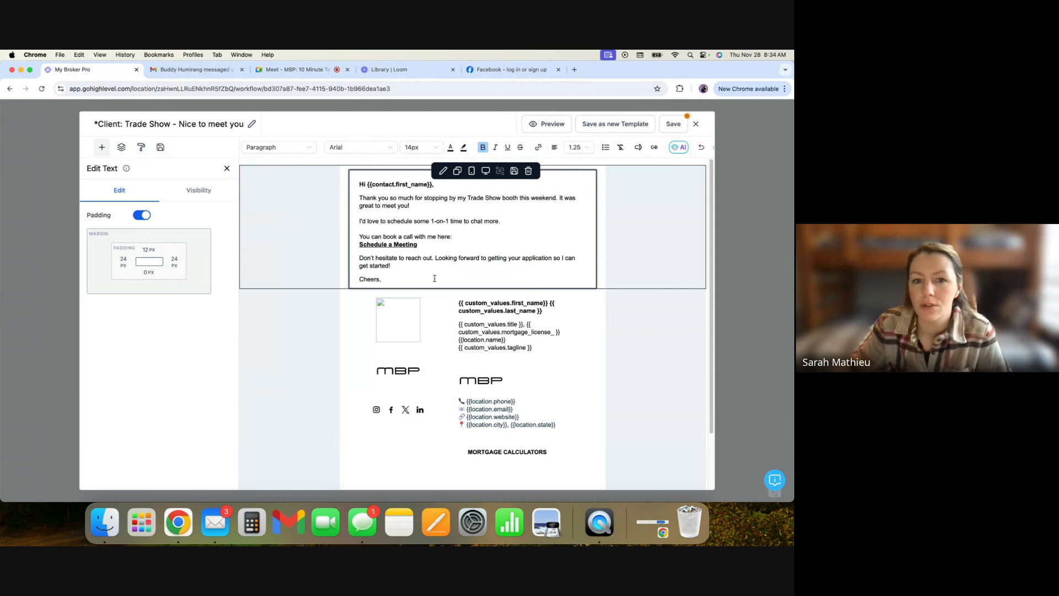
- Replace the closing paragraph with "Looking forward to connecting again," and delete the Cheers sign-off
left_click(435, 279)
mouse_move(360, 244)
left_mouse_down()
mouse_move(426, 244)
mouse_move(378, 266)
mouse_move(359, 258)
left_mouse_up()
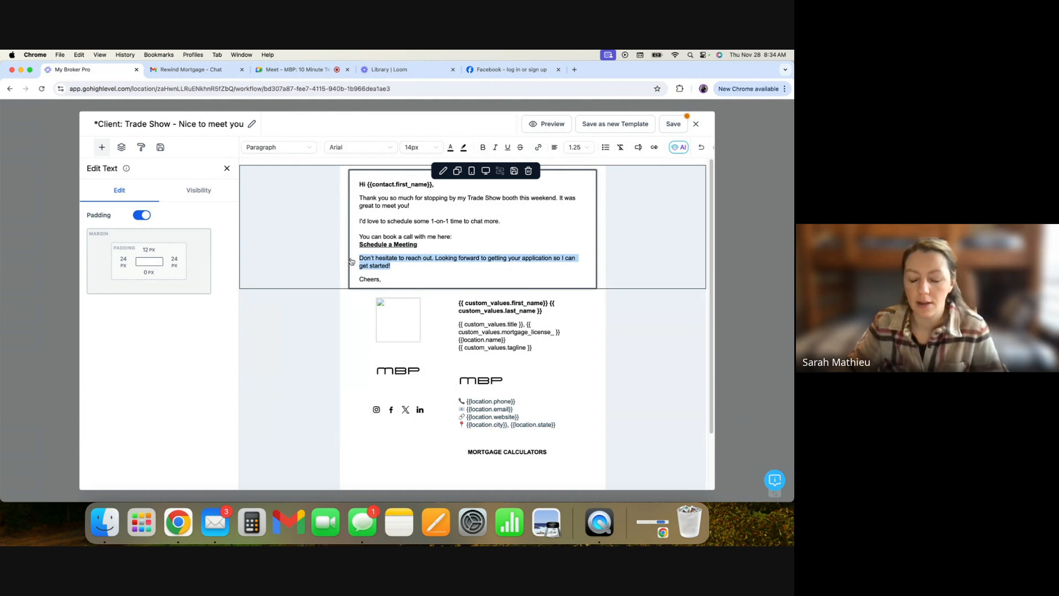
type("Looking forward")
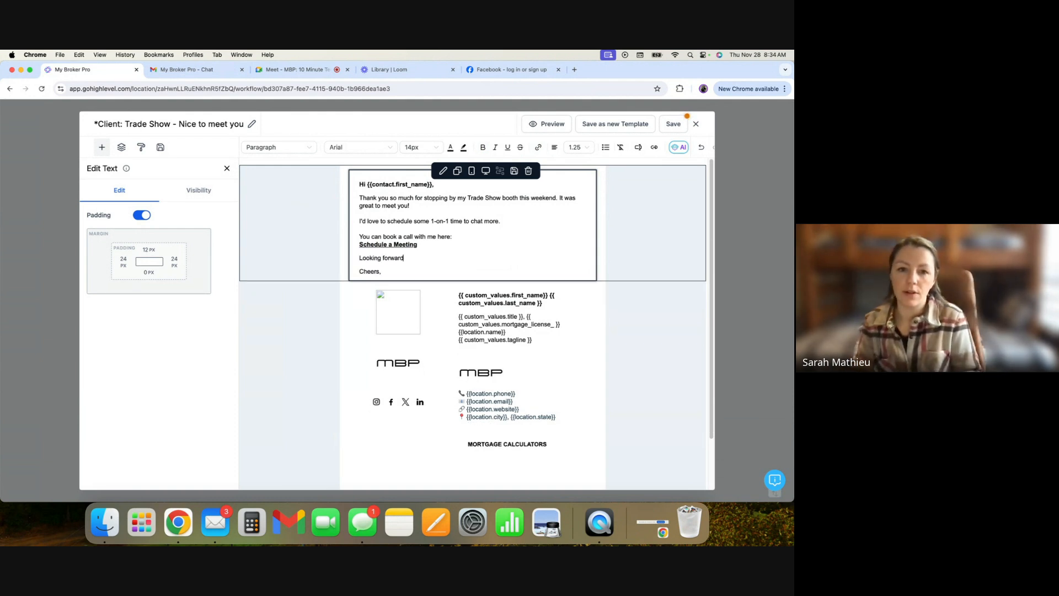
type(" to connecting again,")
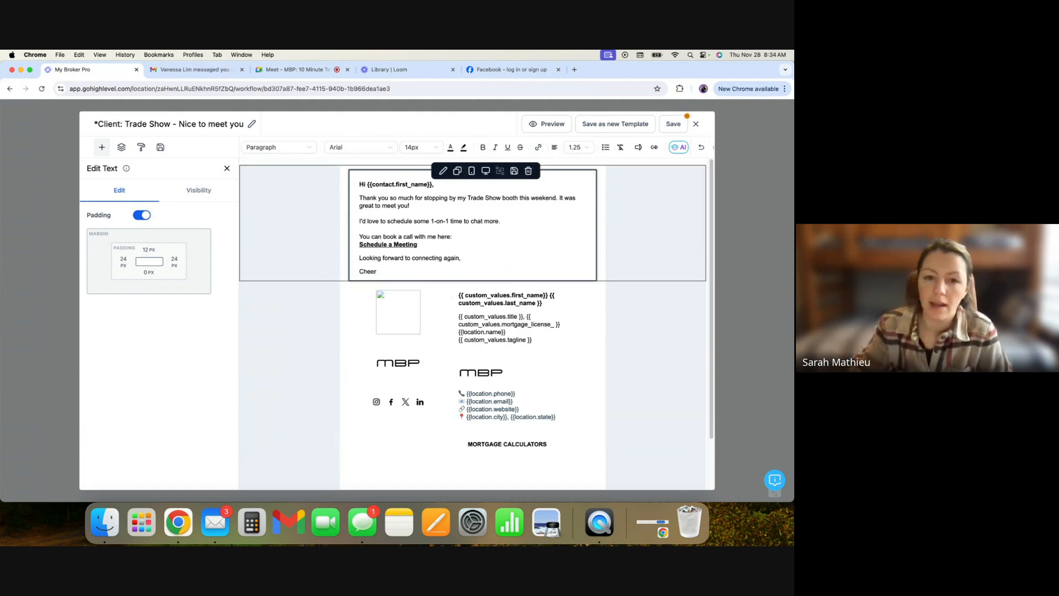
key("BackSpace")
key("BackSpace")
key("BackSpace")
key("BackSpace")
key("BackSpace")
key("BackSpace")
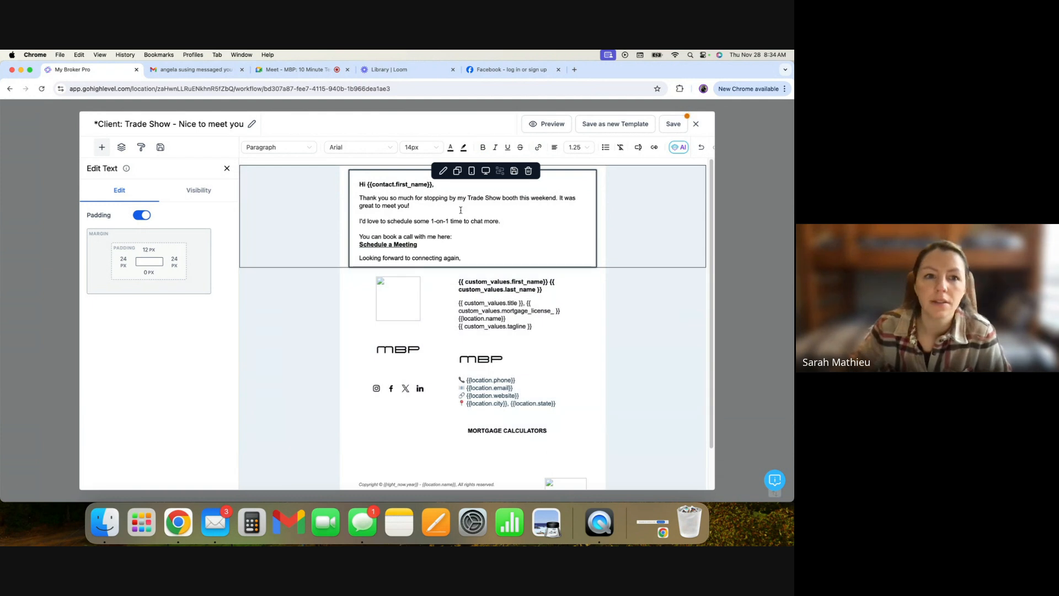
- Save the email template and close the template editor
left_click(540, 126)
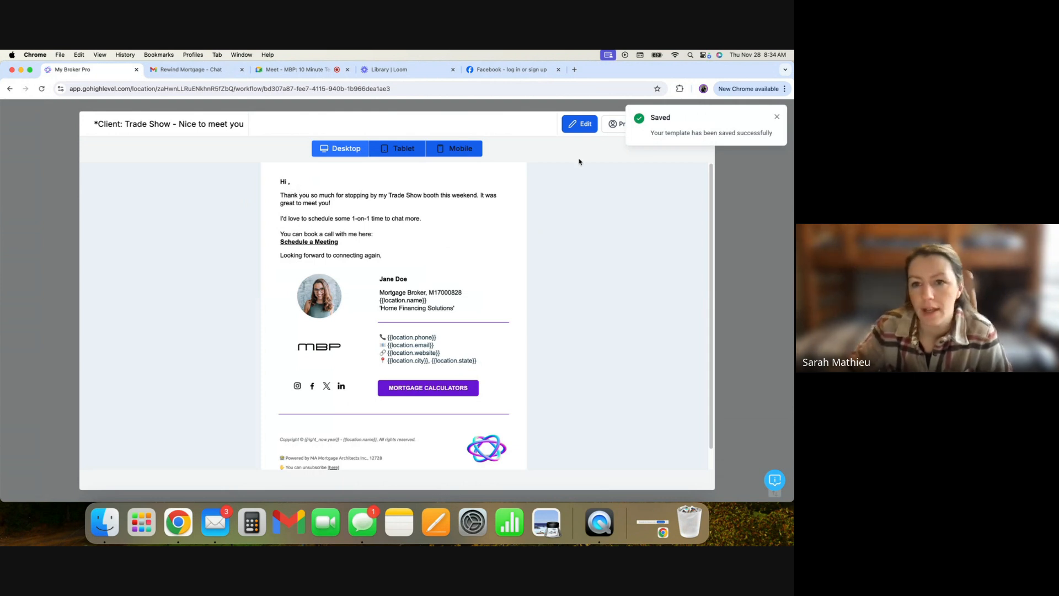
left_click(777, 117)
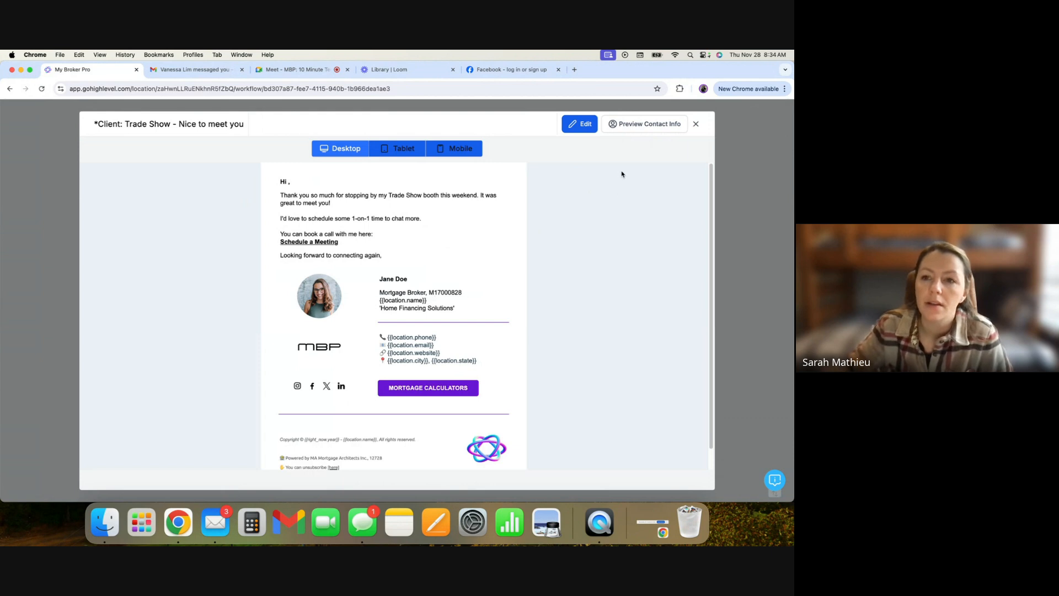
left_click(696, 123)
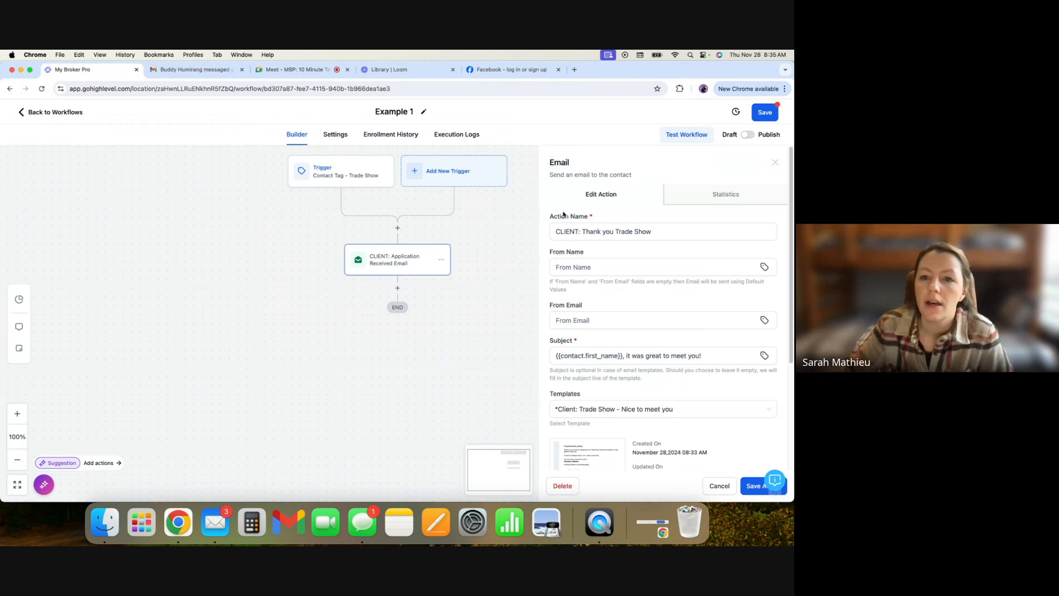
- Save the email action with the new trade show template selected
scroll(648, 434, "down", 4)
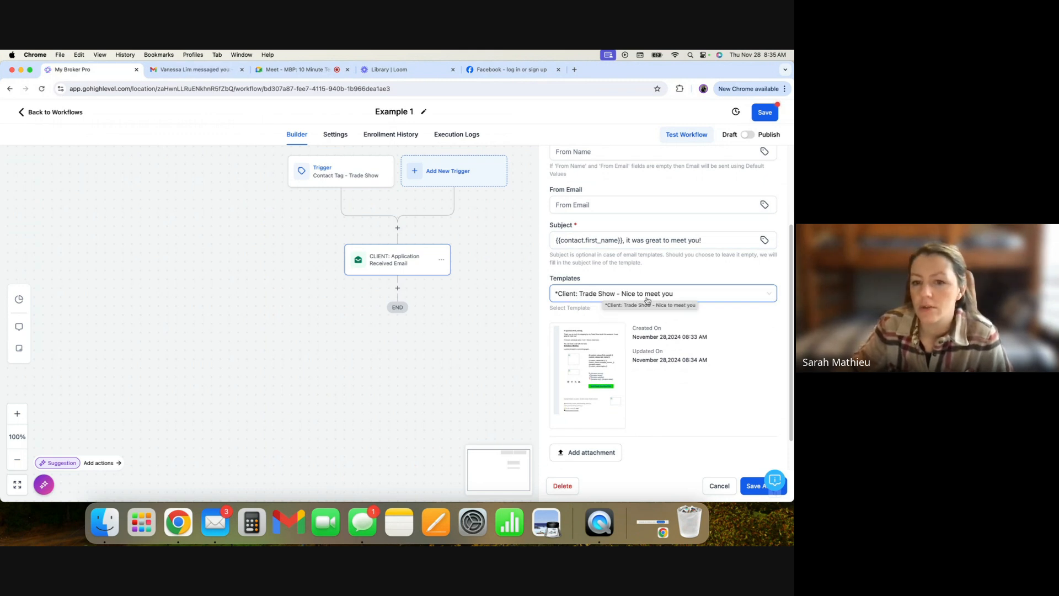
left_click(756, 486)
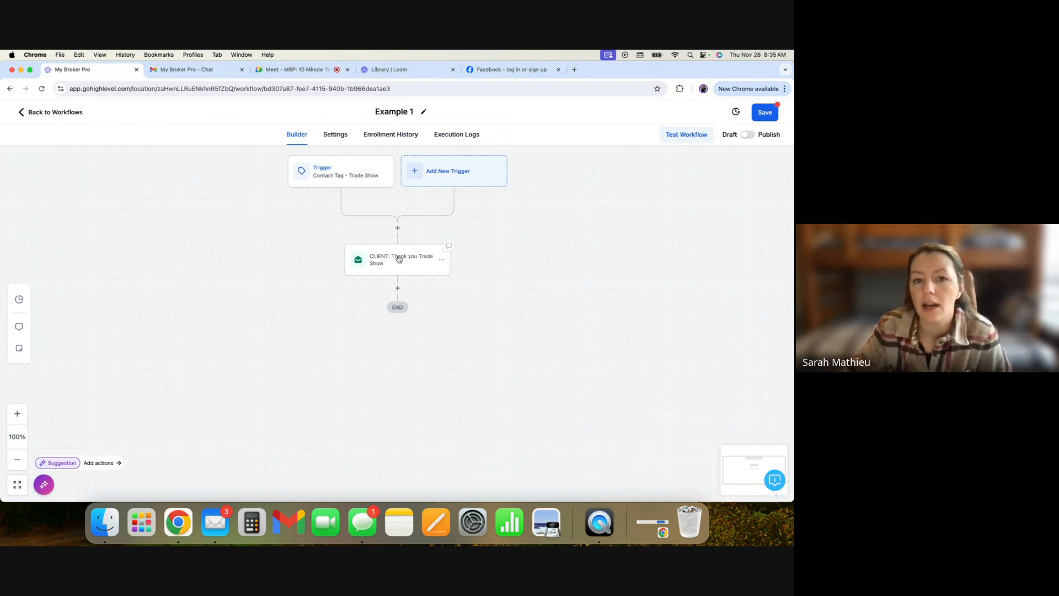
- Publish and save the Example 1 workflow, then go back to the workflow list
left_click_drag(683, 148, 746, 125)
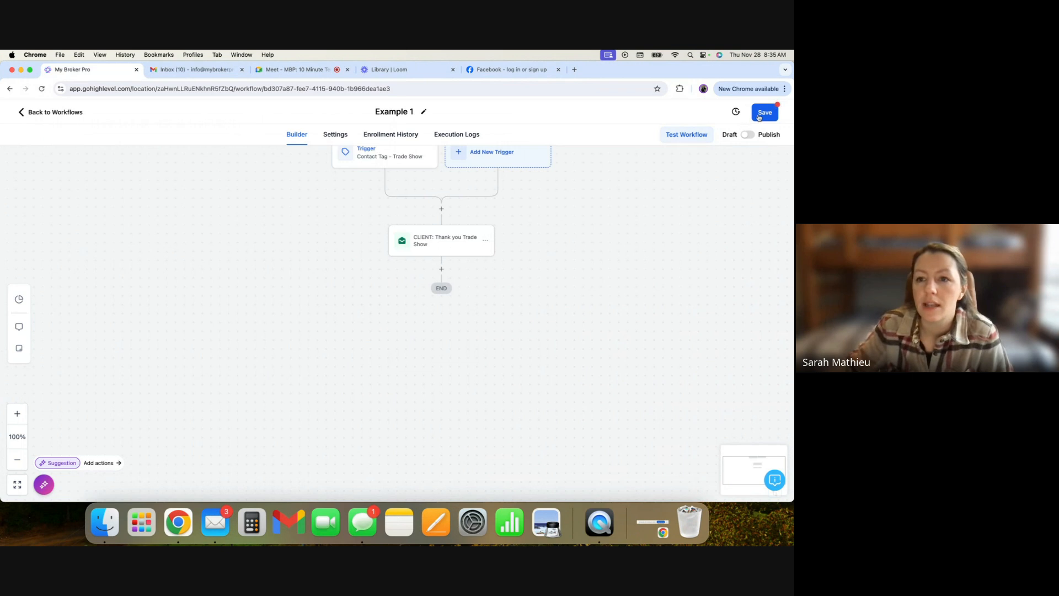
left_click(767, 115)
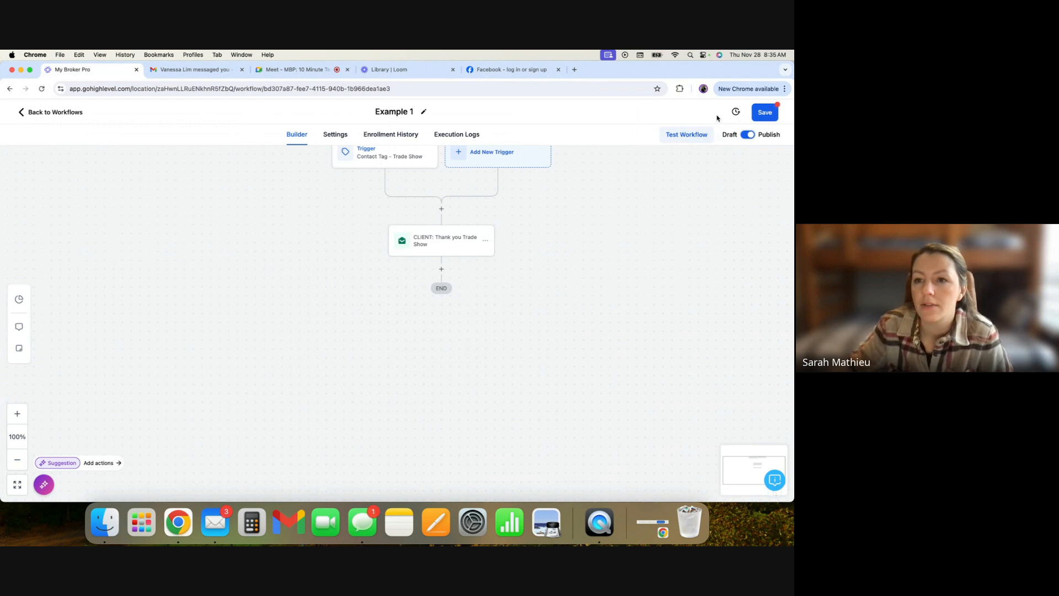
left_click(764, 117)
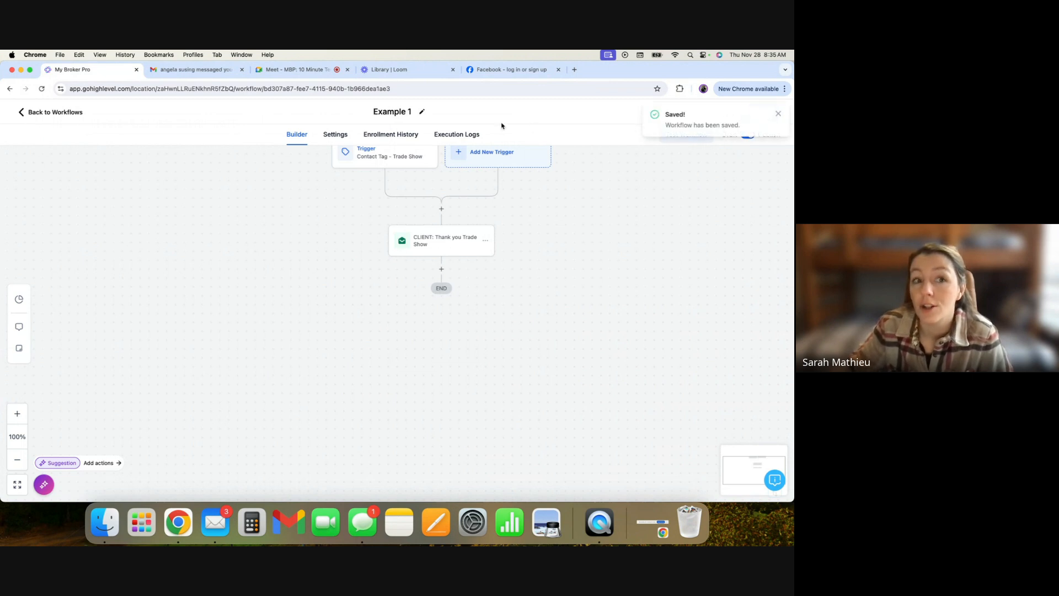
left_click(58, 114)
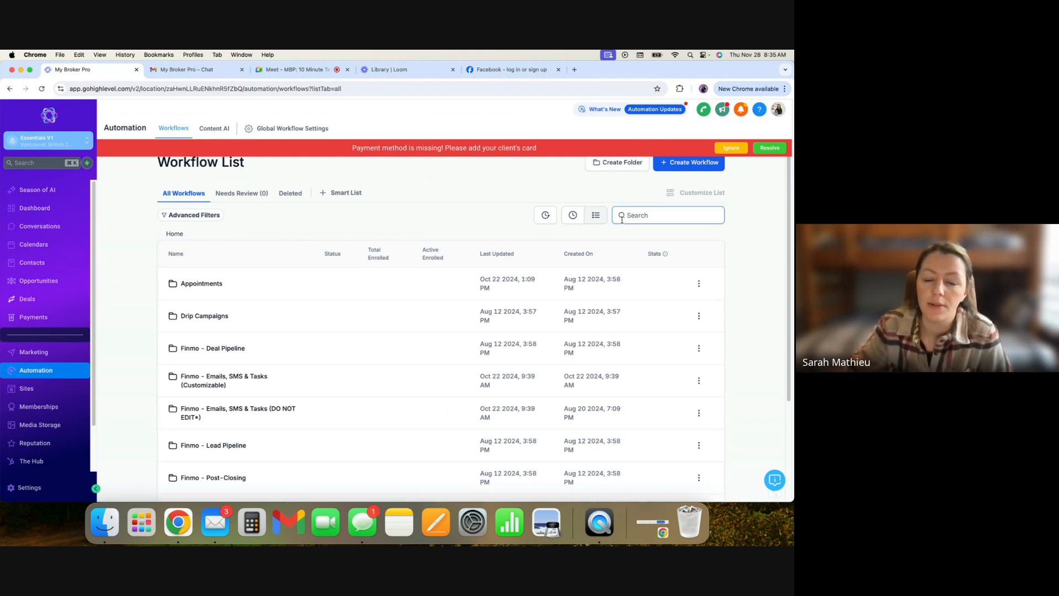
- Search the workflow list for "exam" and check the Example 1 workflow's row actions
left_click(640, 215)
type("exam")
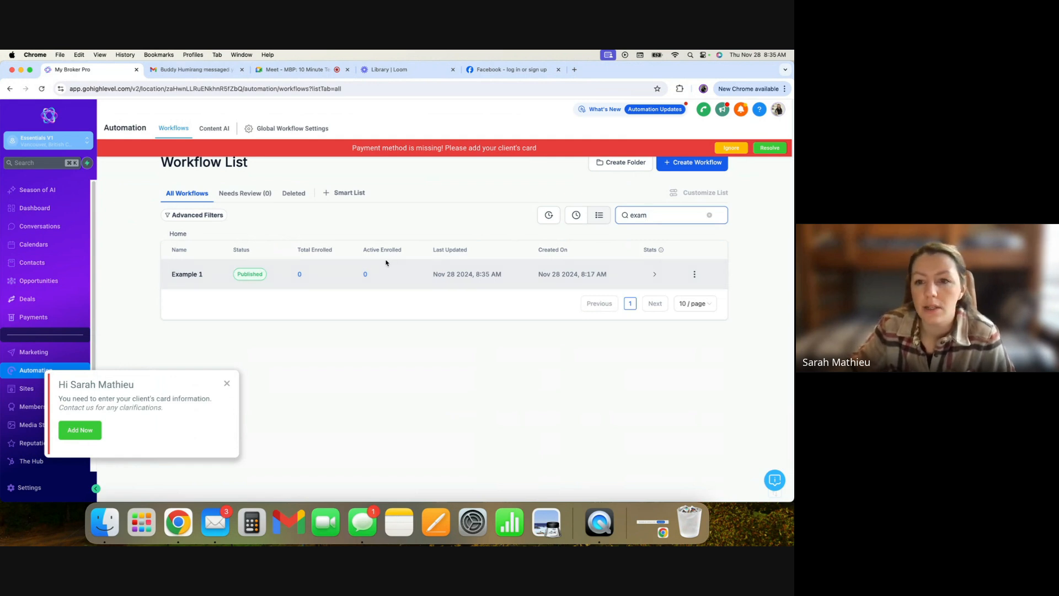
left_click(227, 384)
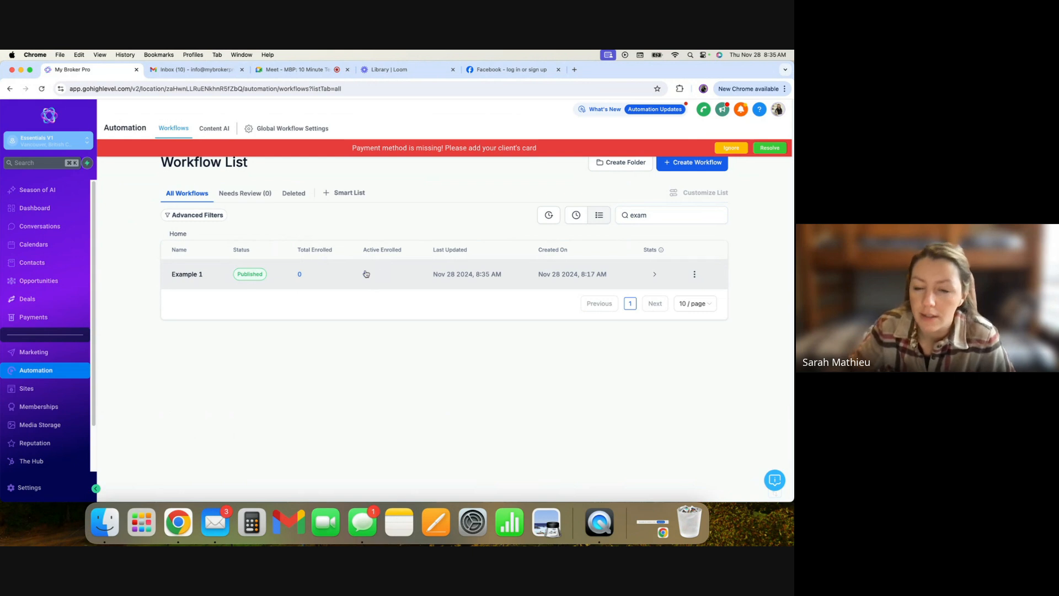
left_click(694, 274)
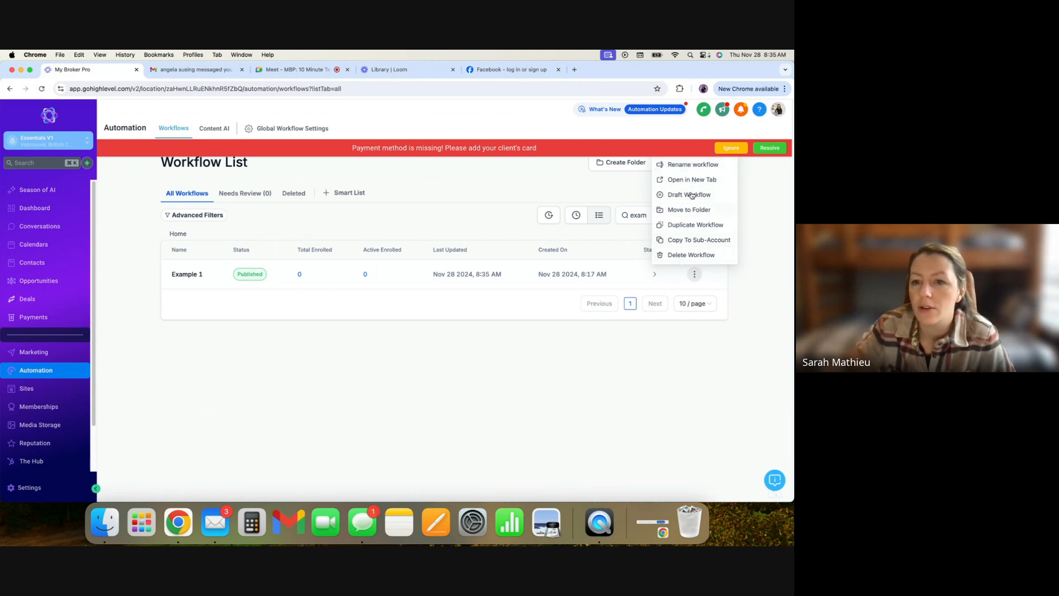
left_click(350, 342)
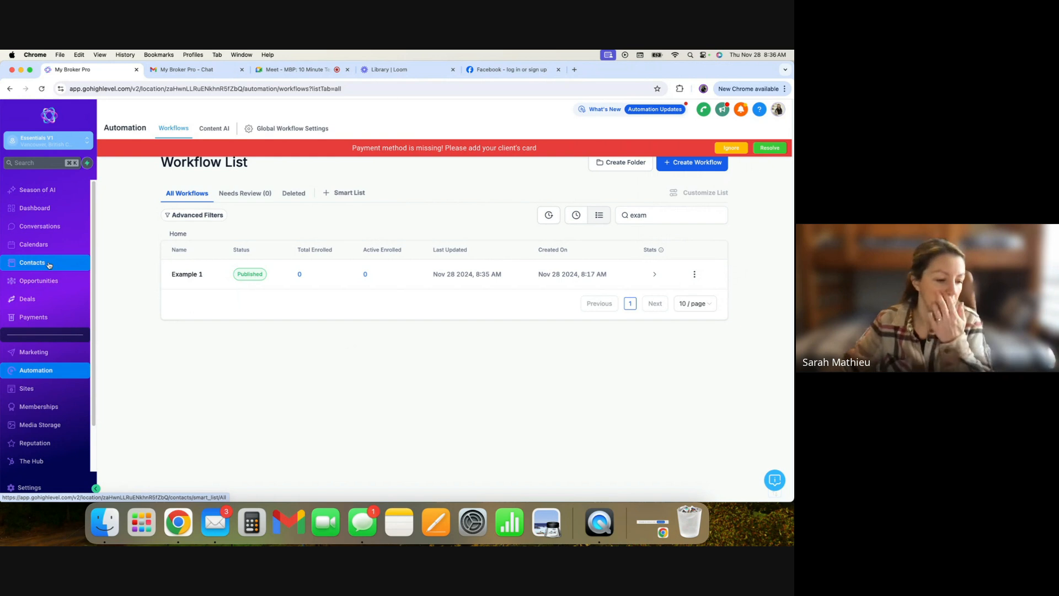
- Search contacts by the presenter's first name and open the realtor test contact's record
left_click(49, 264)
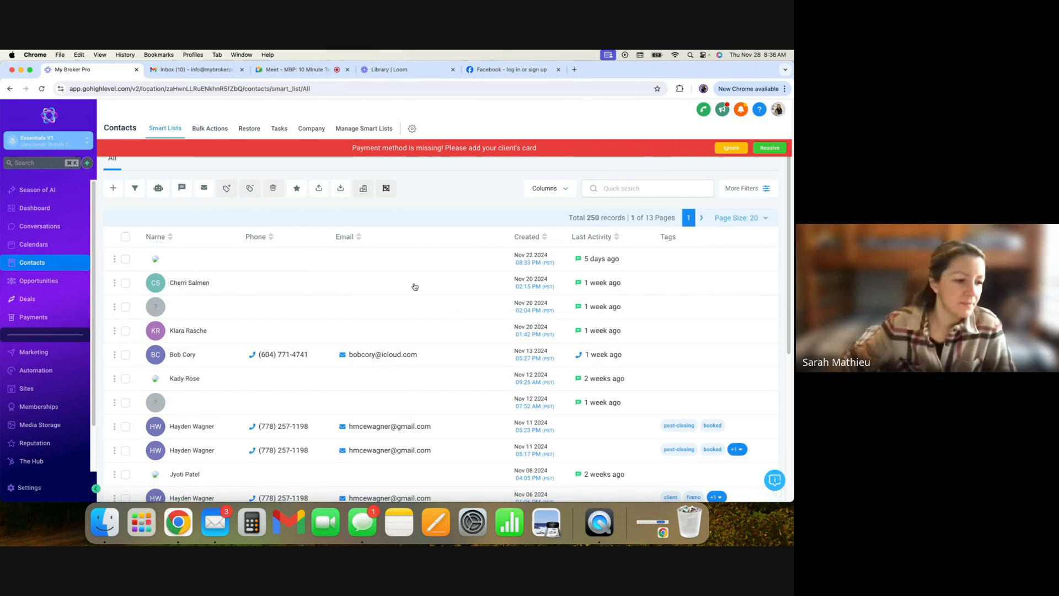
left_click(628, 189)
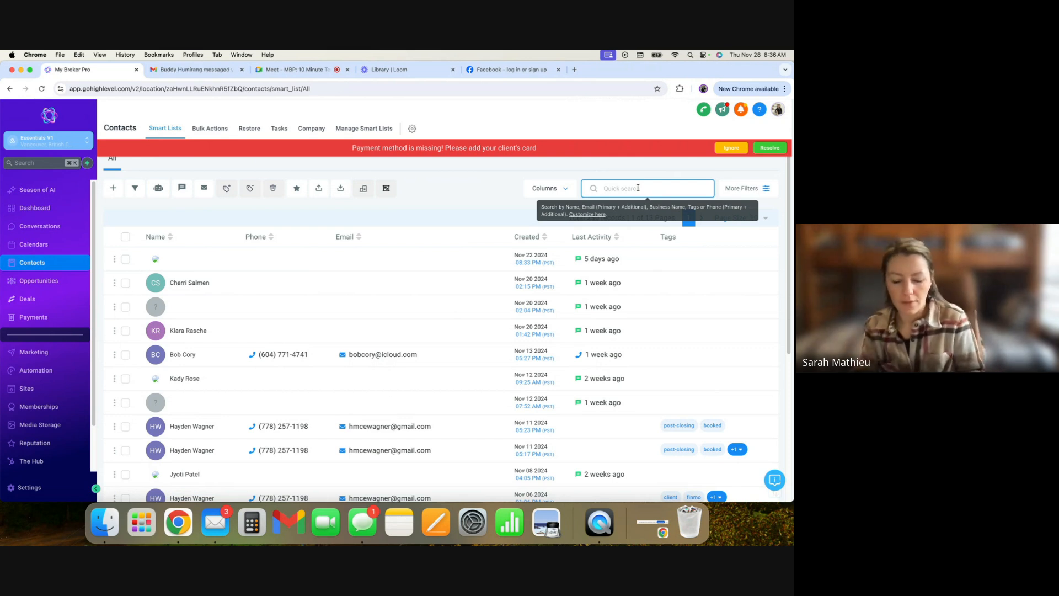
type("sarah")
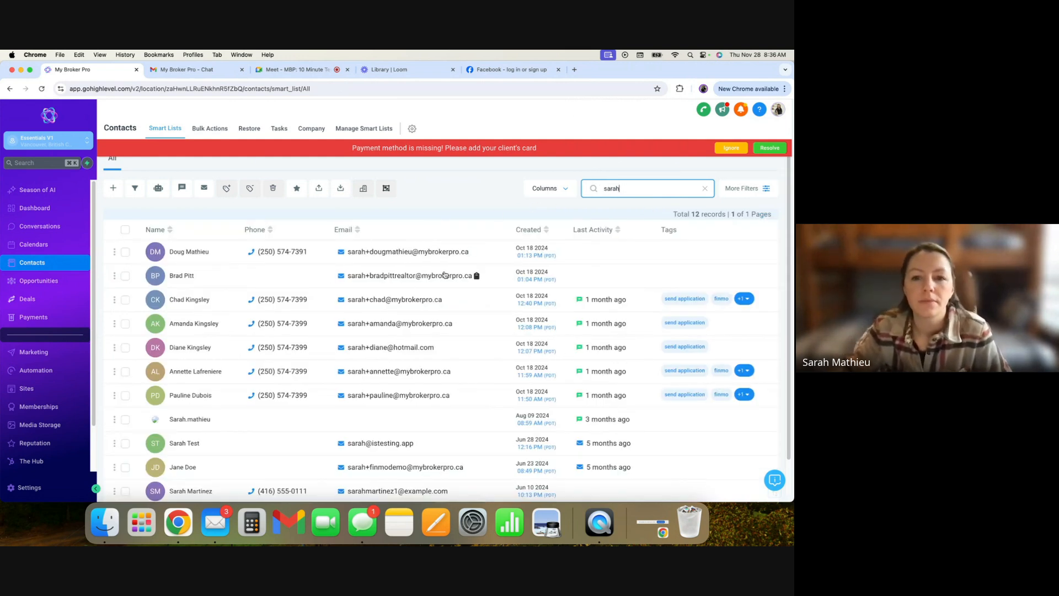
left_click(181, 280)
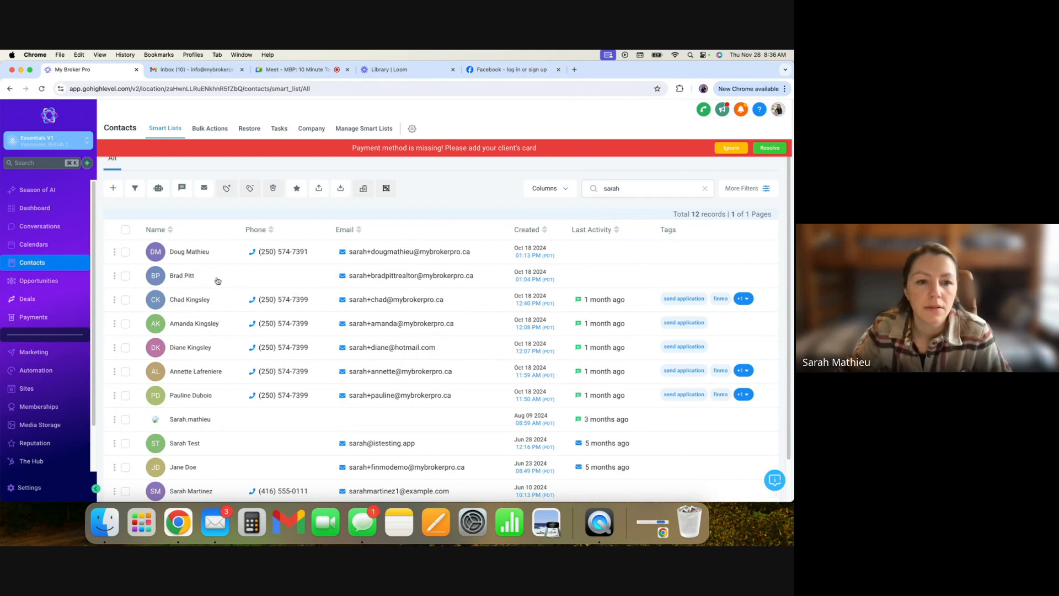
left_click(252, 285)
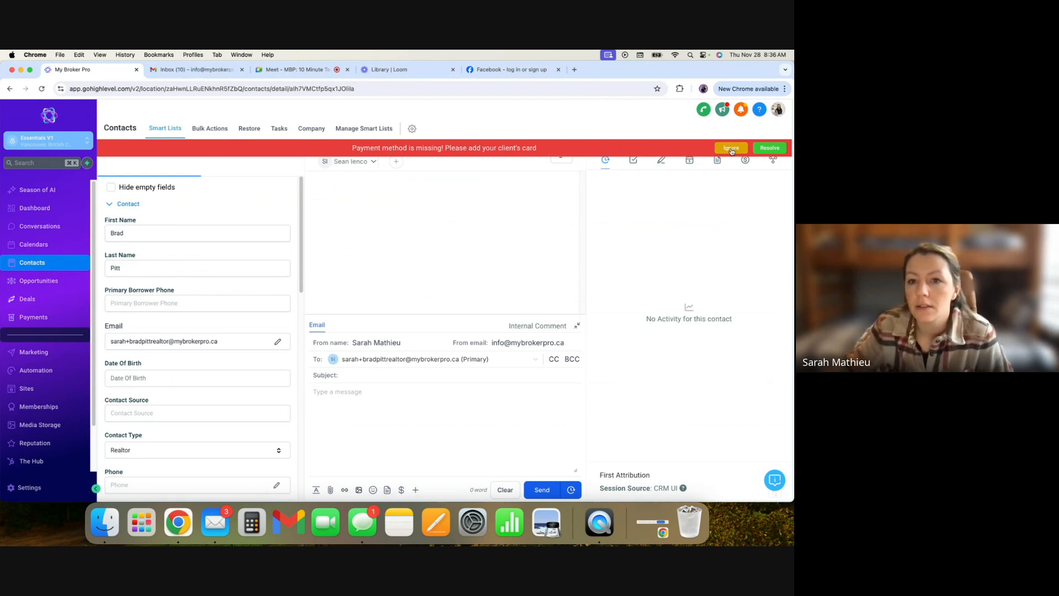
- Dismiss the payment banner and add the trade show tag to the contact
left_click(731, 149)
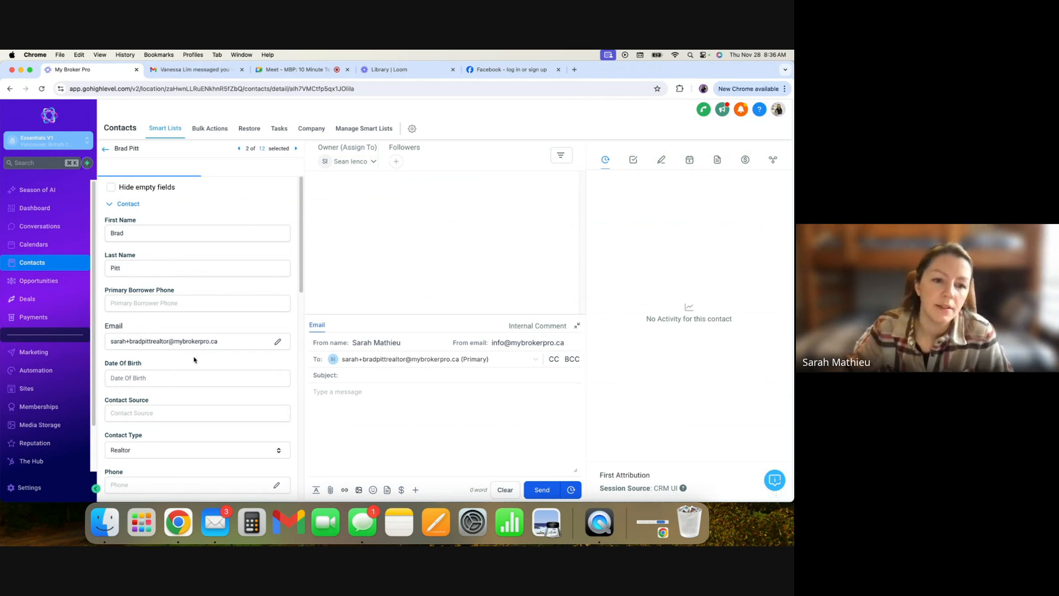
scroll(194, 392, "down", 5)
scroll(193, 392, "down", 10)
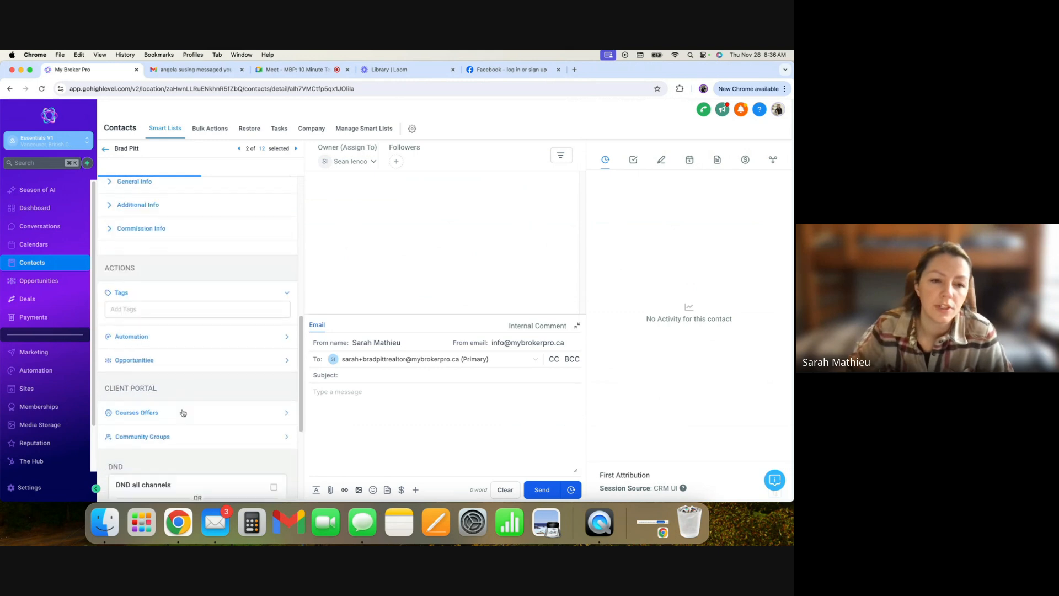
left_click(139, 298)
type("trade")
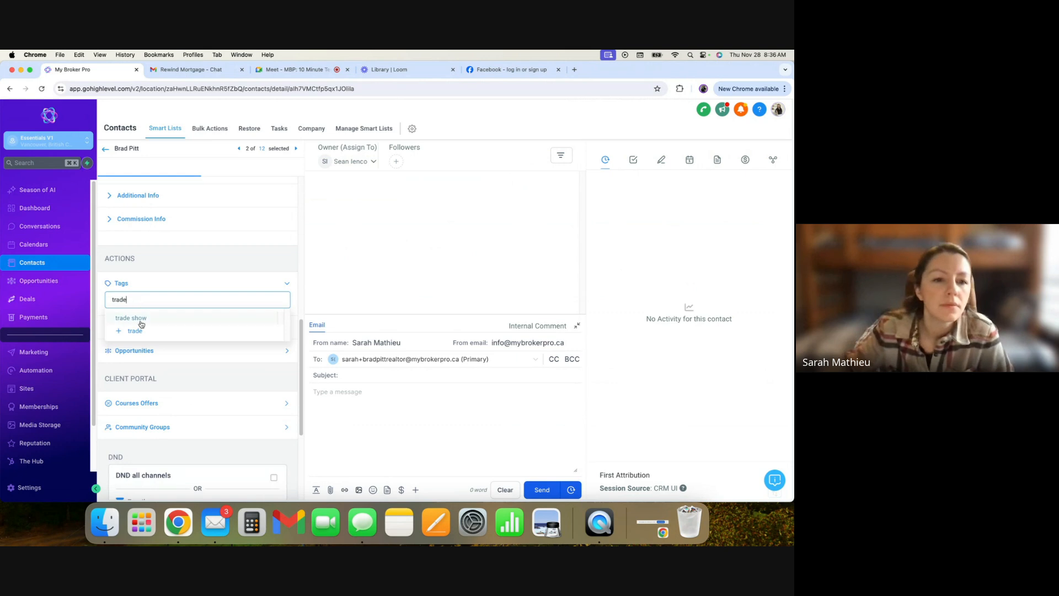
left_click(141, 324)
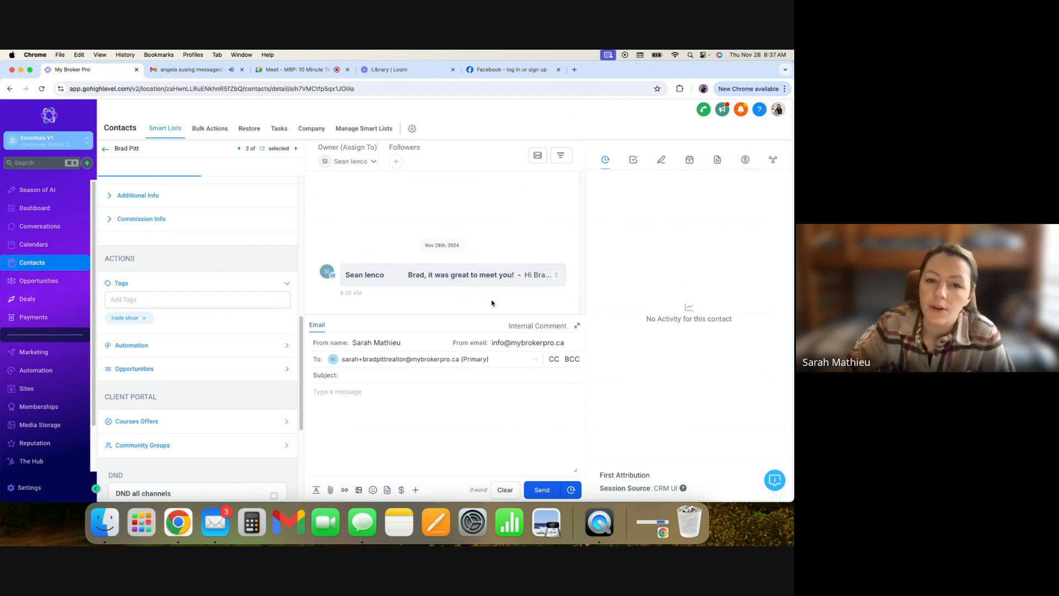
- Expand and read through the thank-you email that arrived in the contact's conversation
left_click(448, 277)
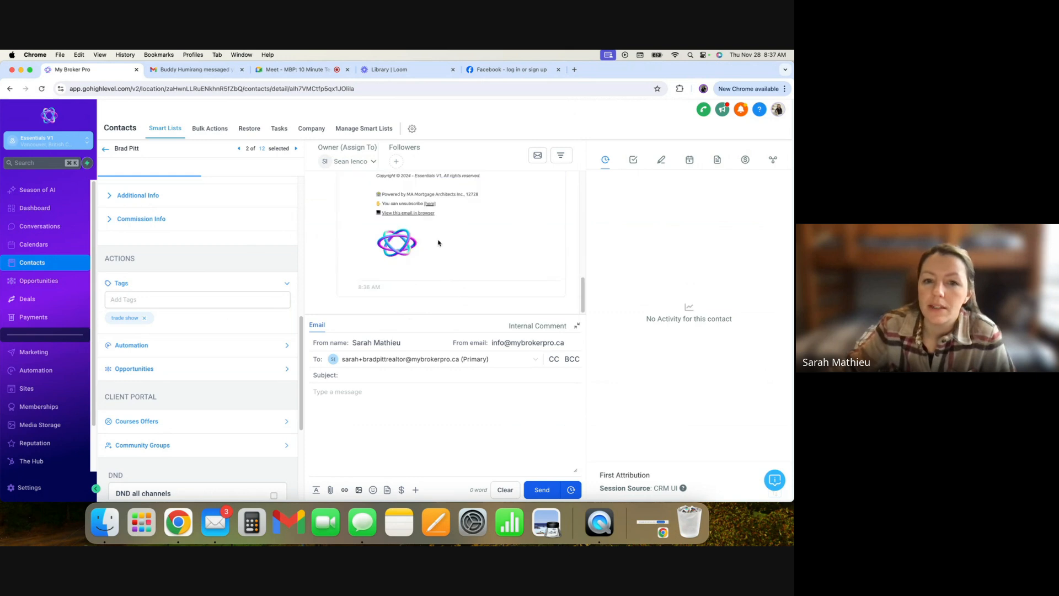
scroll(524, 254, "up", 10)
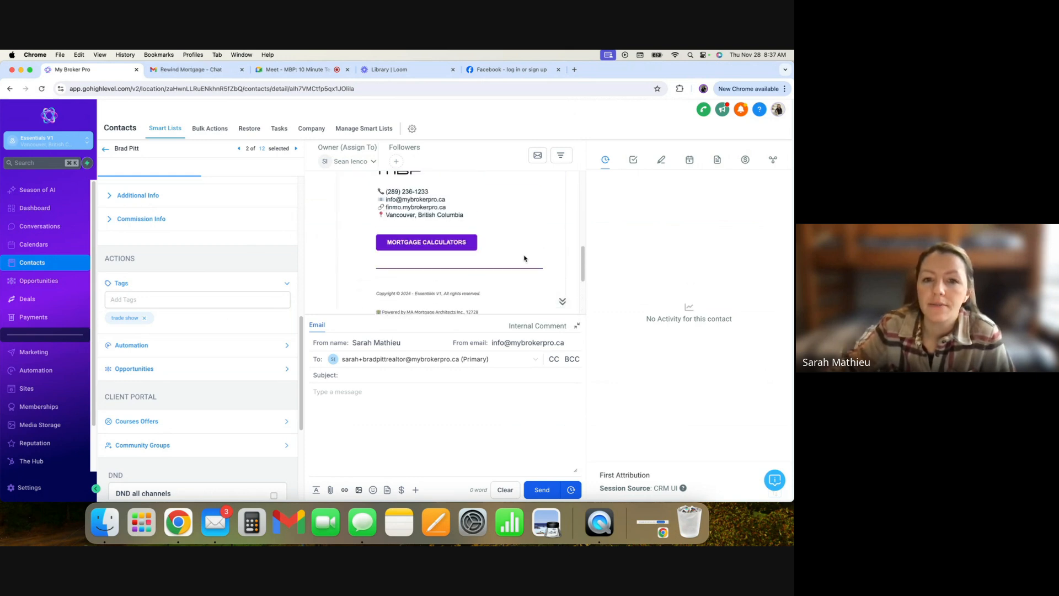
scroll(436, 237, "down", 3)
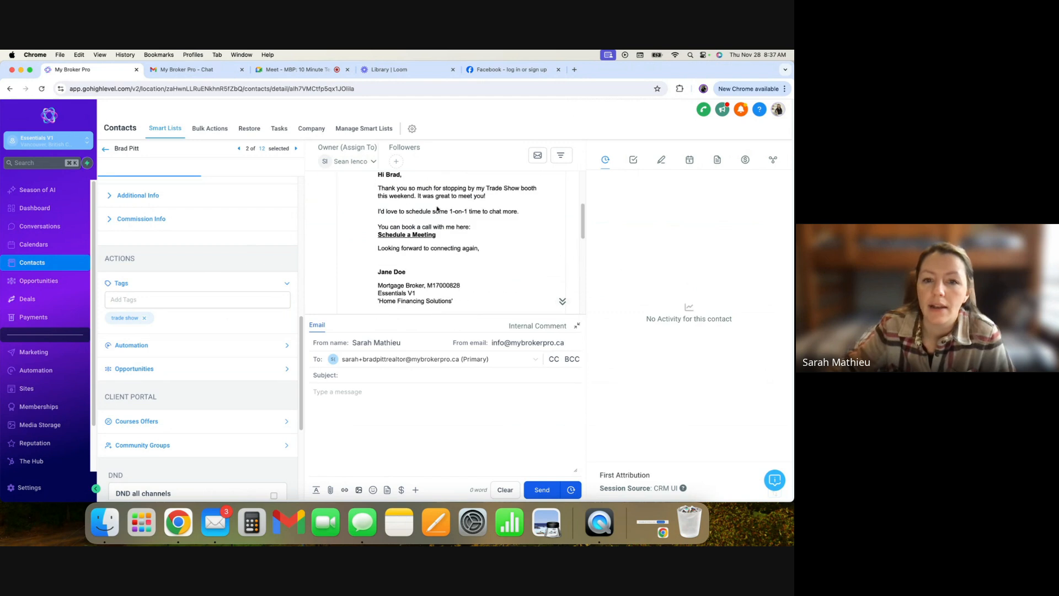
scroll(436, 269, "down", 8)
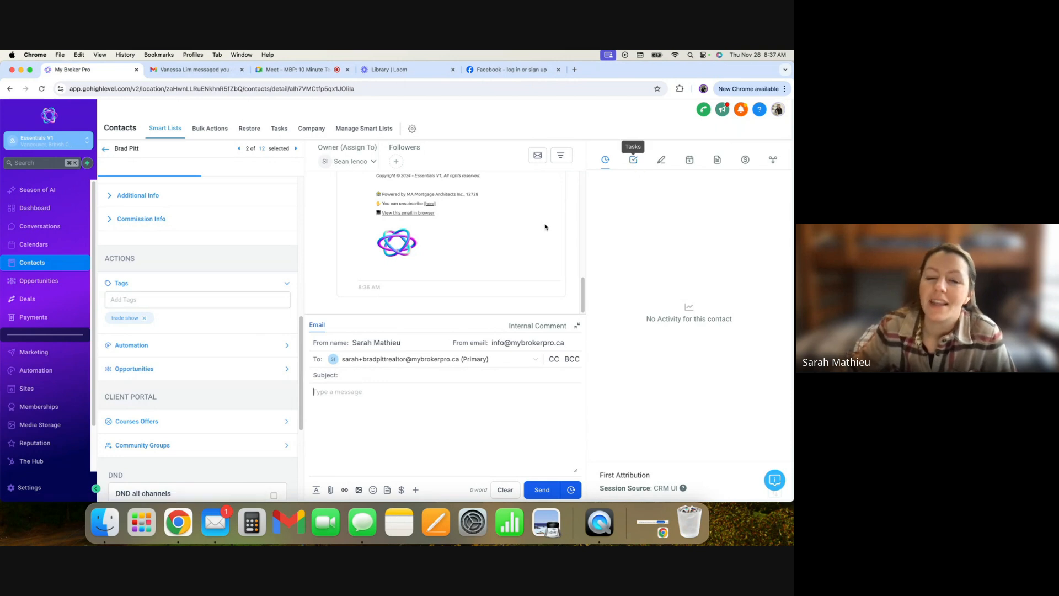
scroll(560, 243, "up", 5)
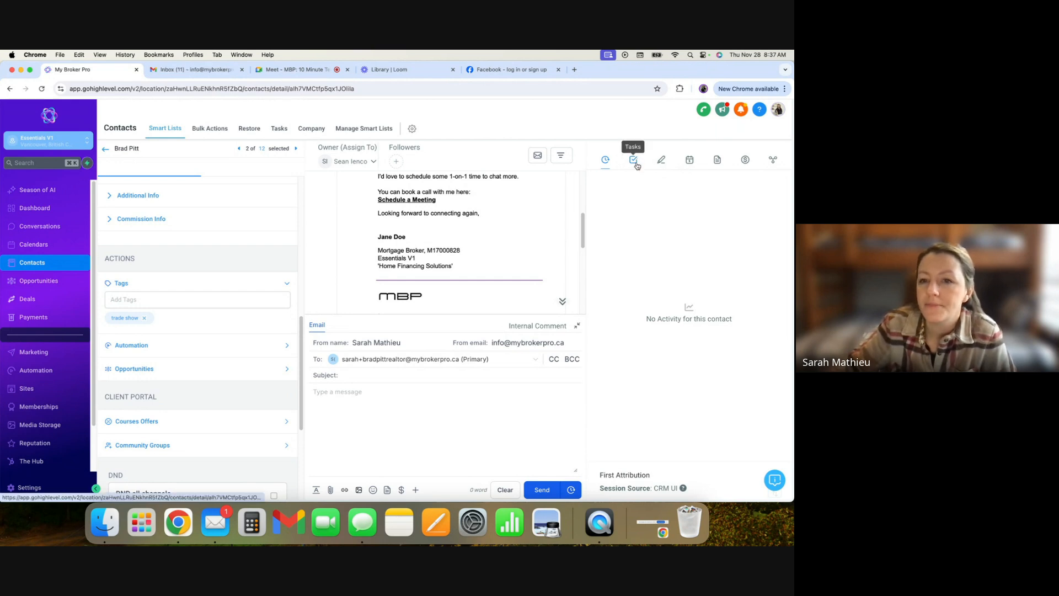
- Browse the contact's Notes, Appointments, Documents, Payments and Associations panels
left_click(662, 161)
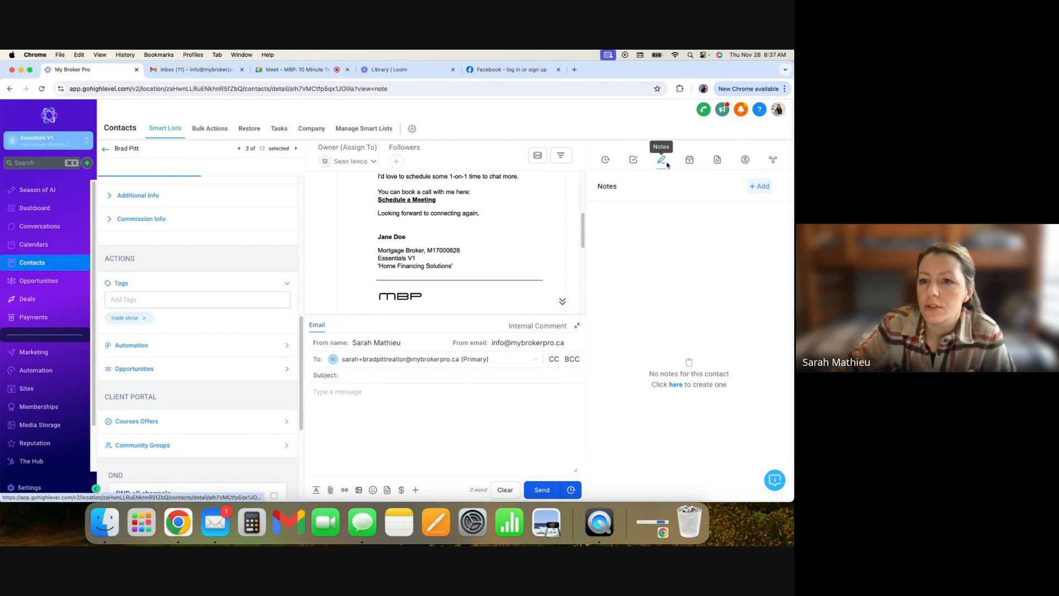
left_click(689, 161)
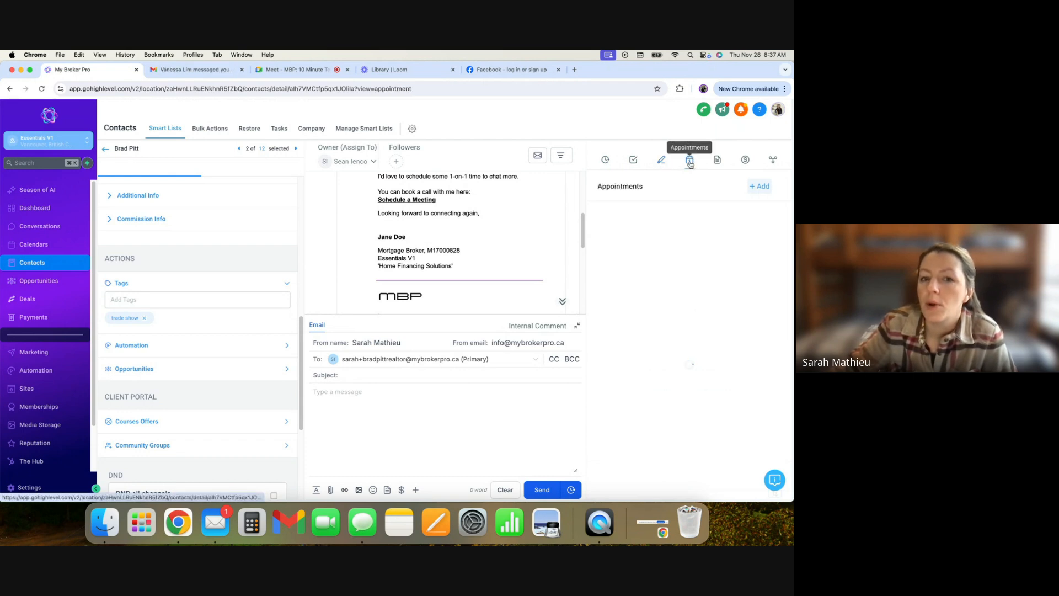
left_click(719, 162)
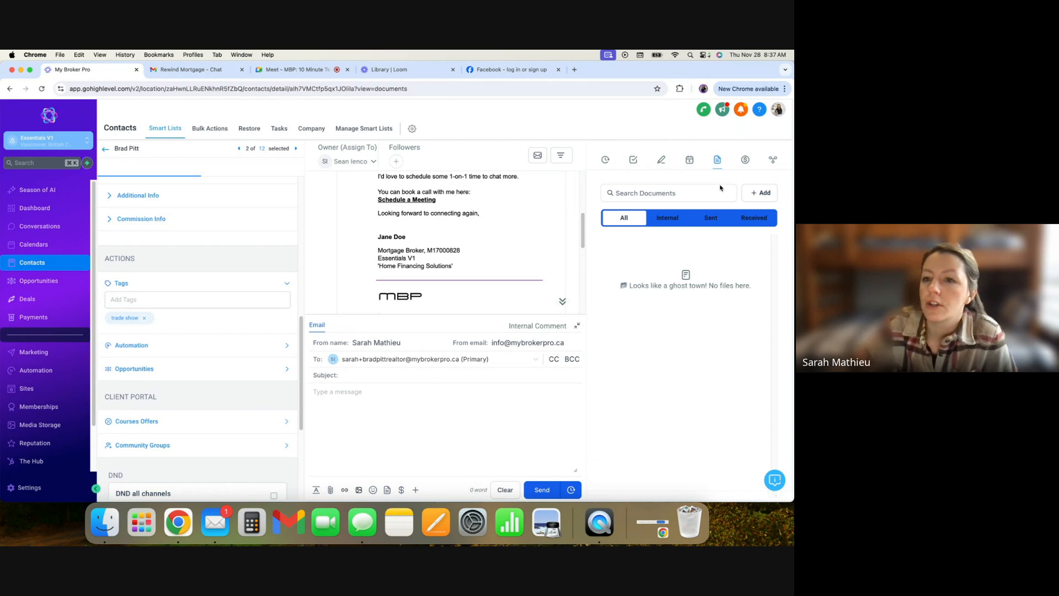
left_click(746, 161)
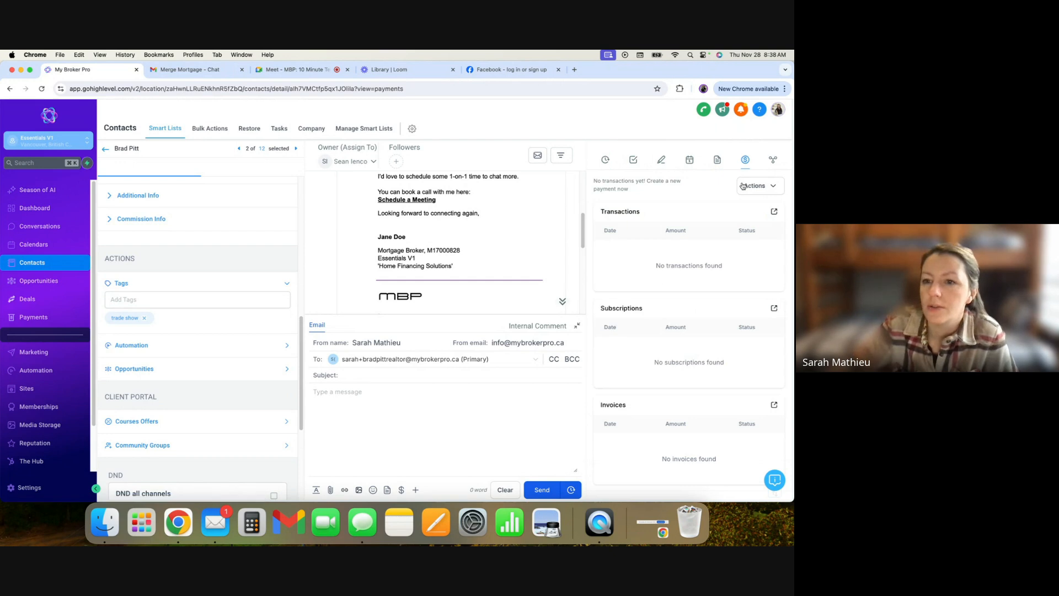
left_click(773, 160)
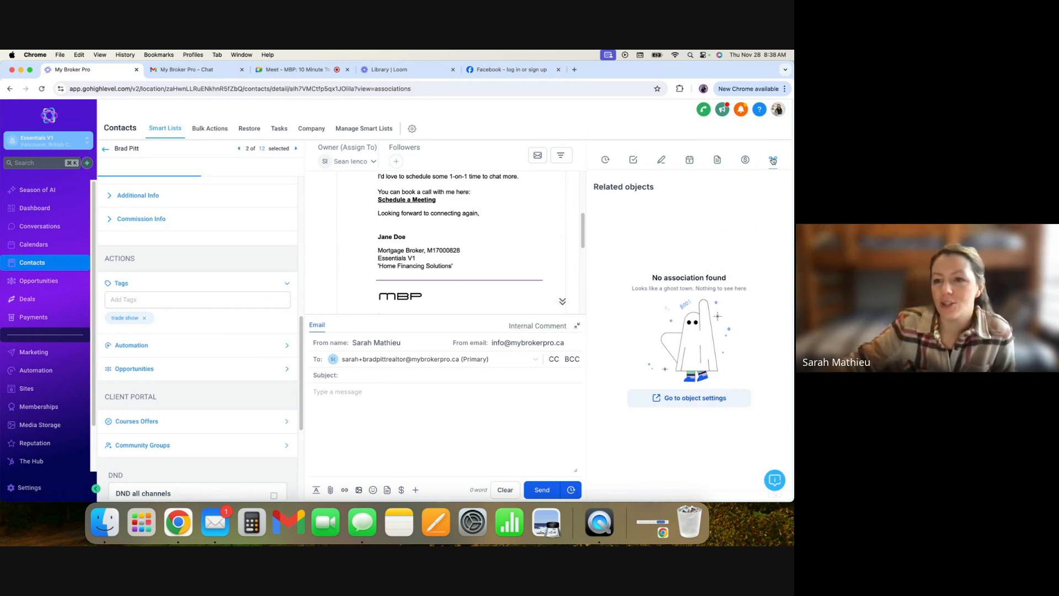
- Scroll through the delivered trade show email once more to review its content
scroll(534, 267, "down", 1)
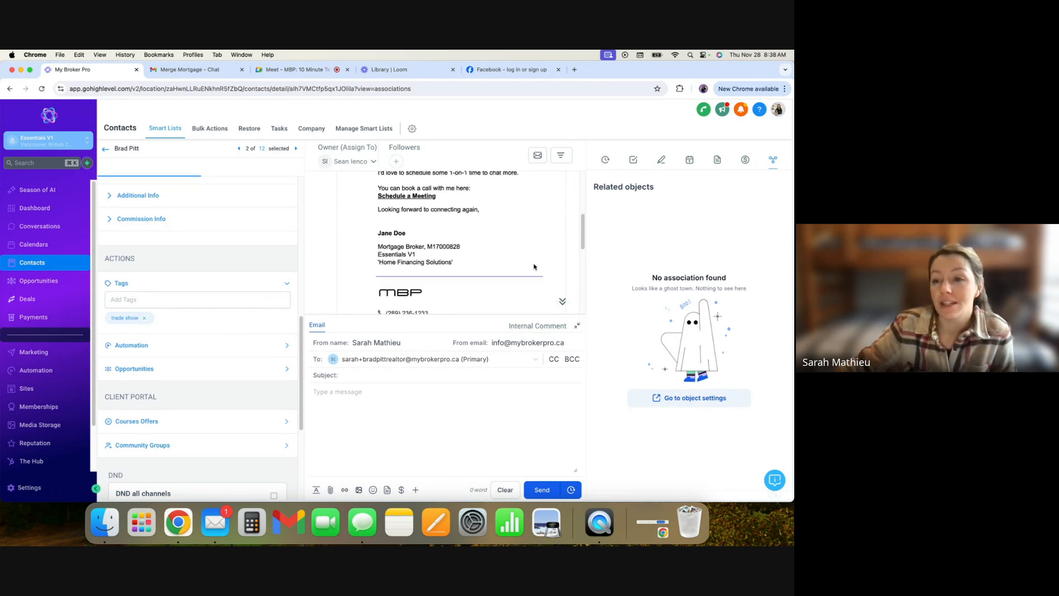
scroll(534, 267, "up", 5)
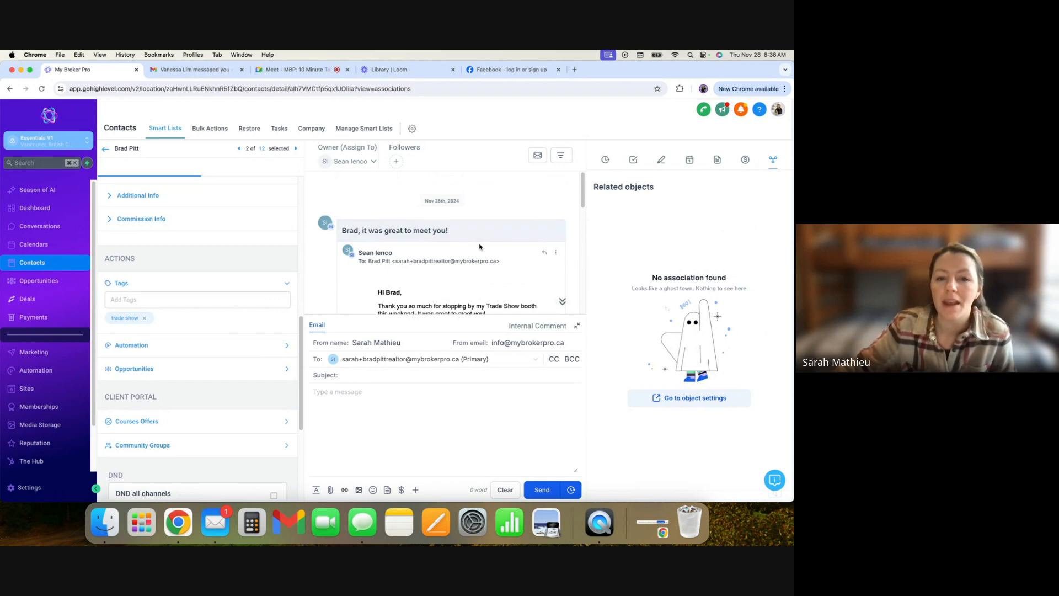
scroll(475, 245, "down", 10)
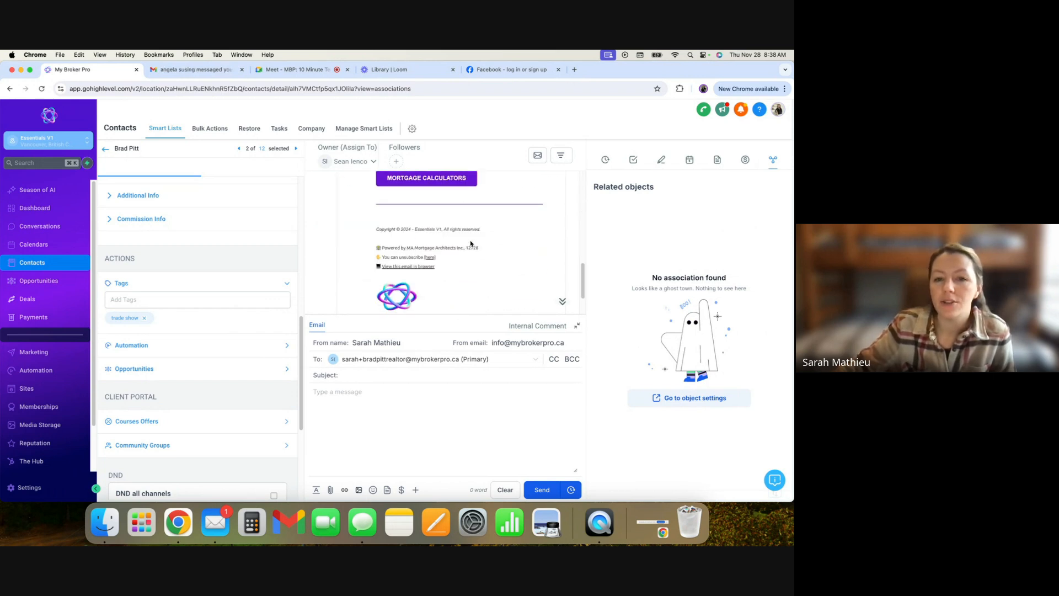
scroll(480, 240, "up", 10)
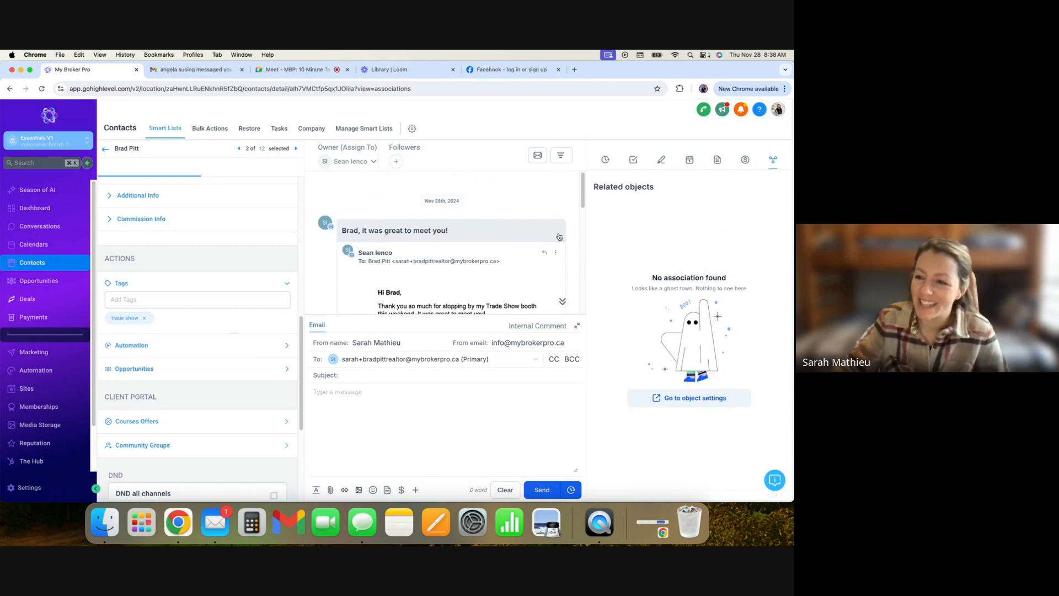
scroll(551, 240, "down", 5)
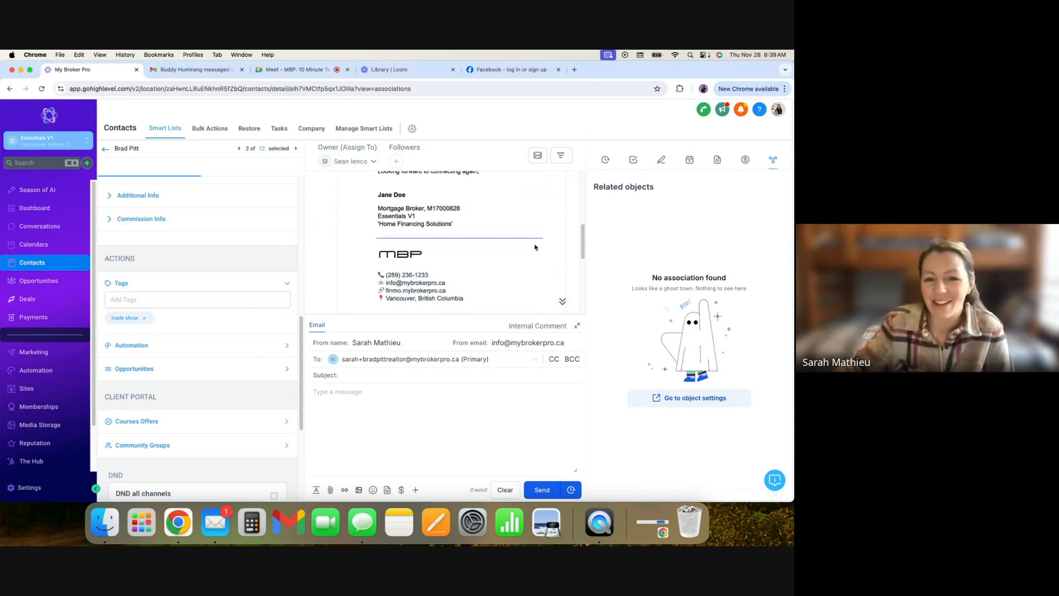
scroll(538, 248, "down", 2)
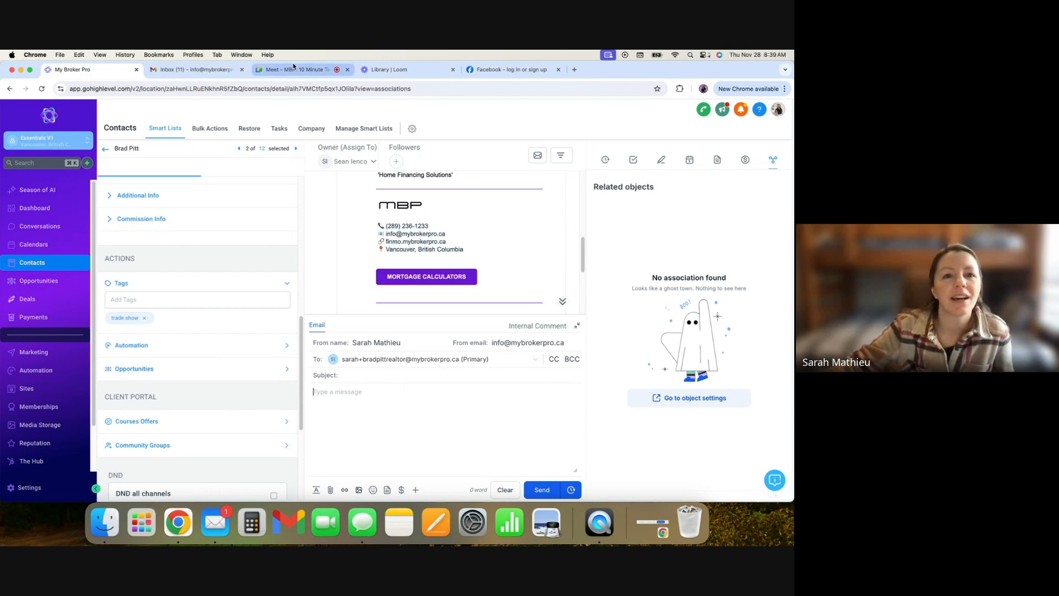
- Switch to the Google Meet tab and open the presenting options to stop presenting
left_click(319, 71)
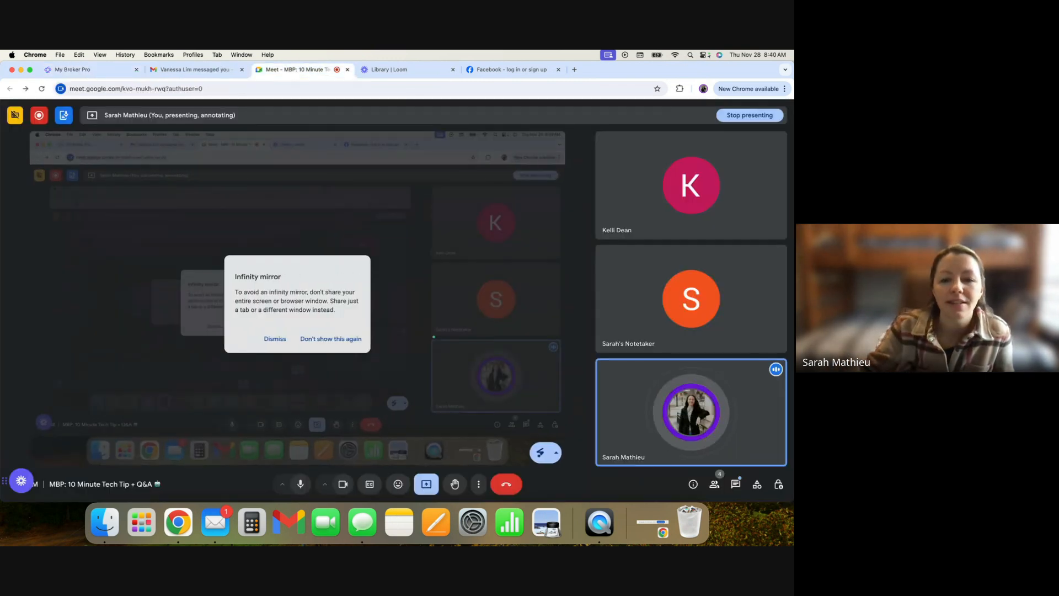
left_click(433, 488)
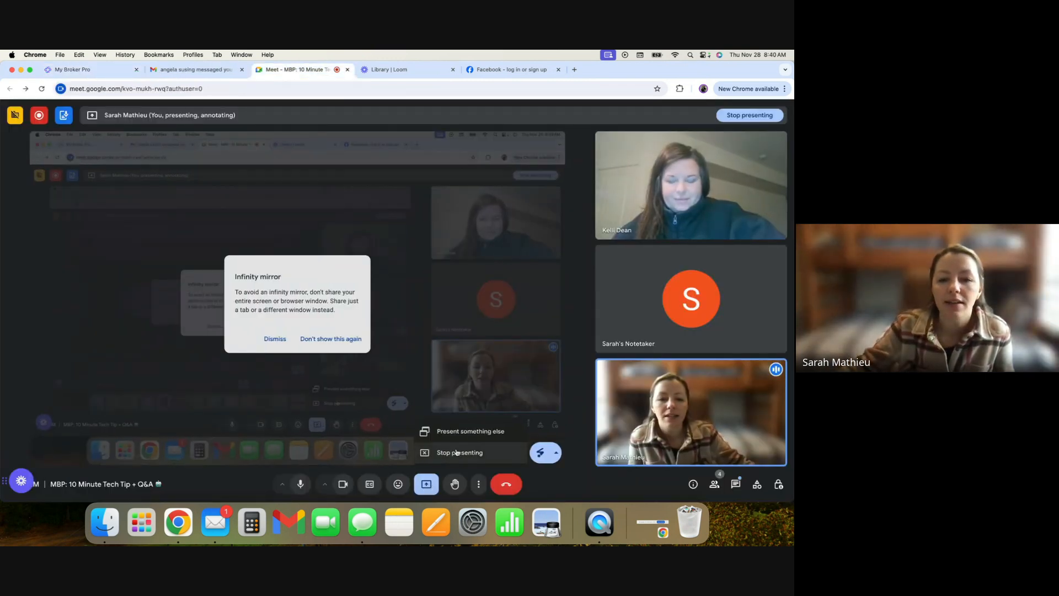